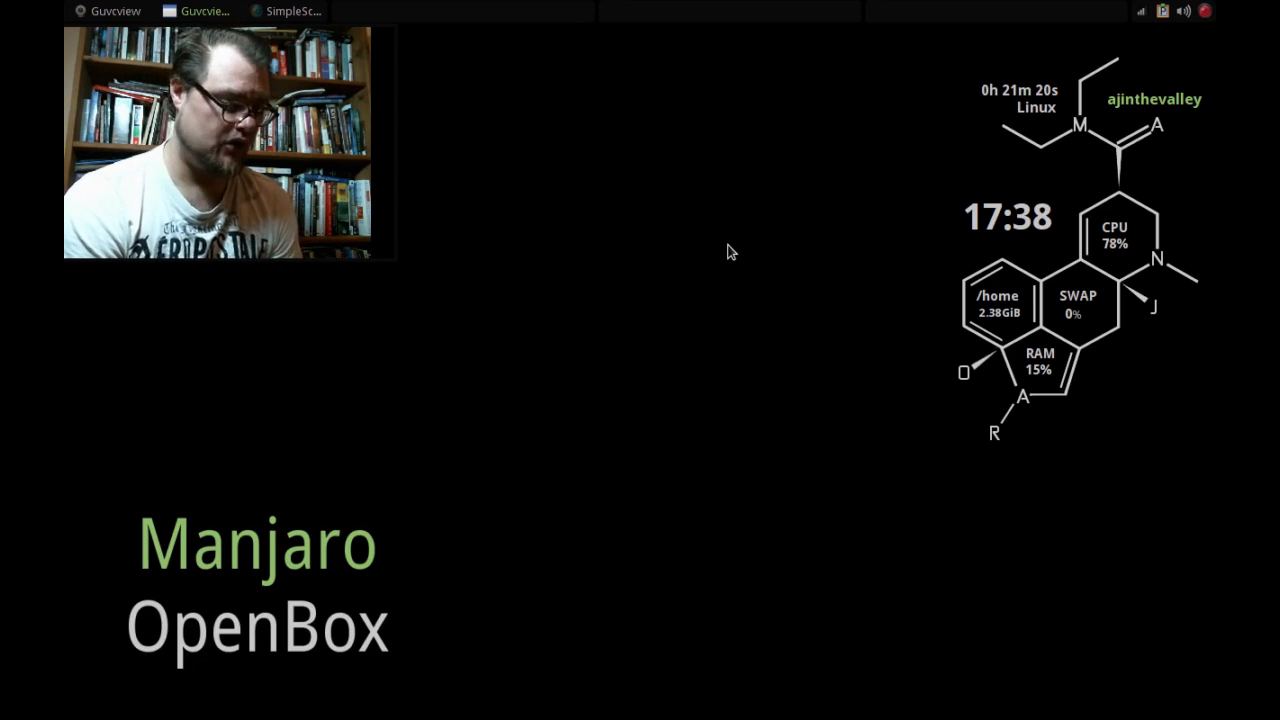
Open a terminal from the desktop and run the turbulence command.
right_click(728, 251)
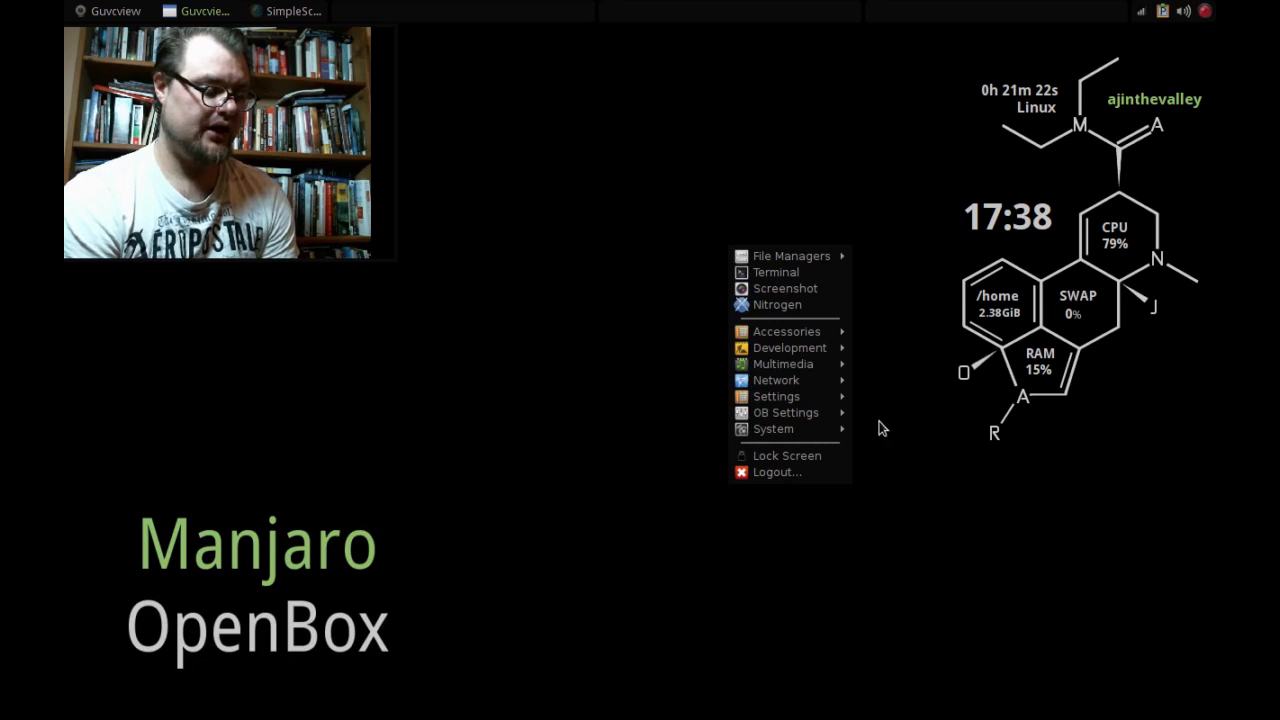
mouse_move(838, 438)
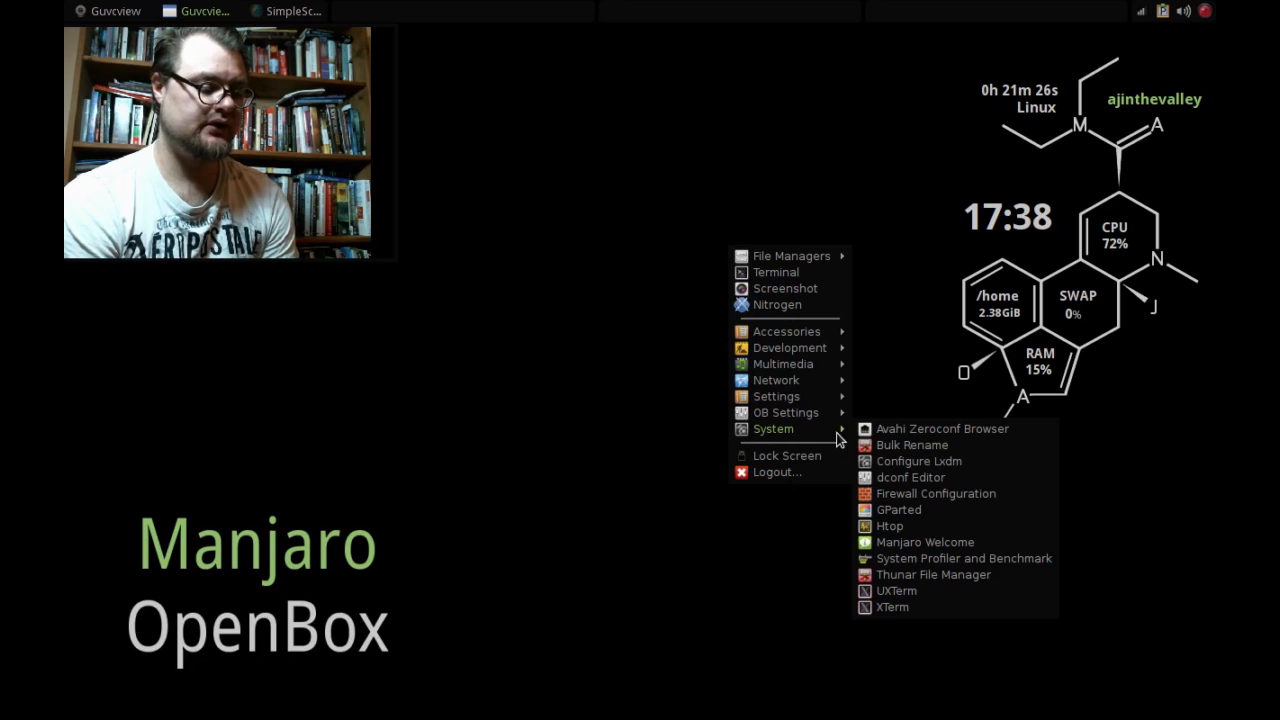
mouse_move(833, 416)
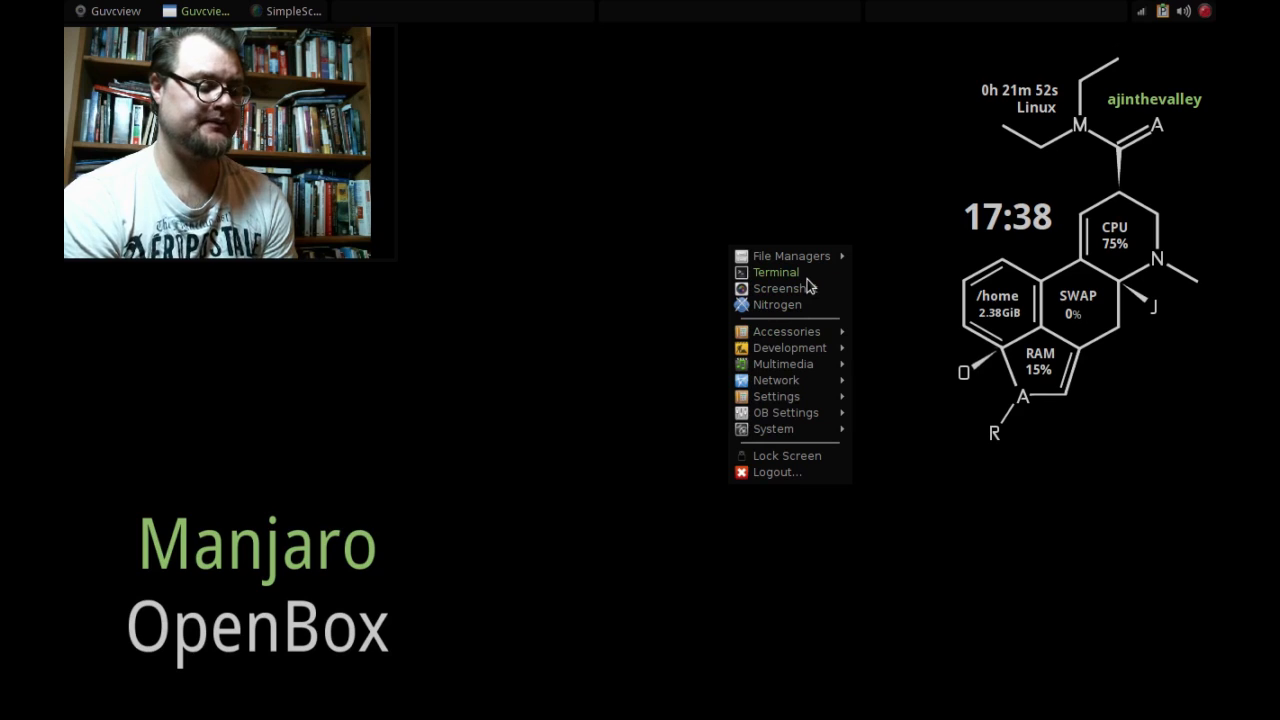
left_click(807, 279)
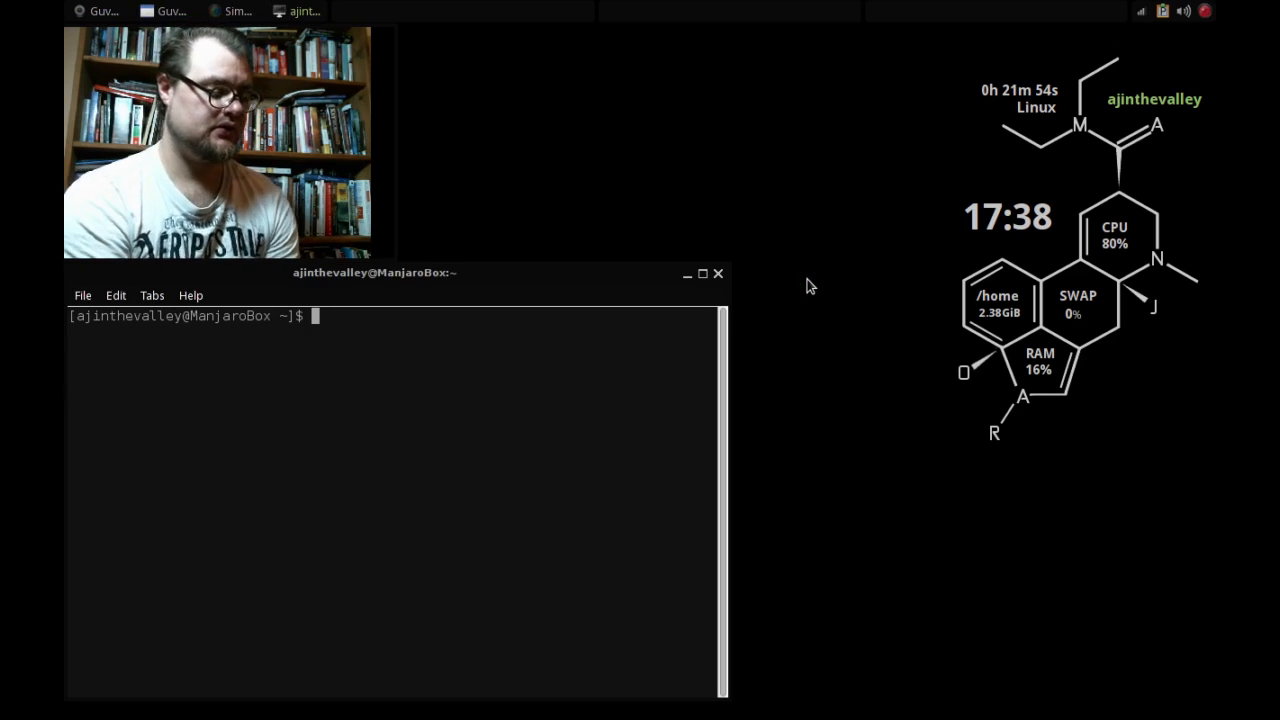
type("tur")
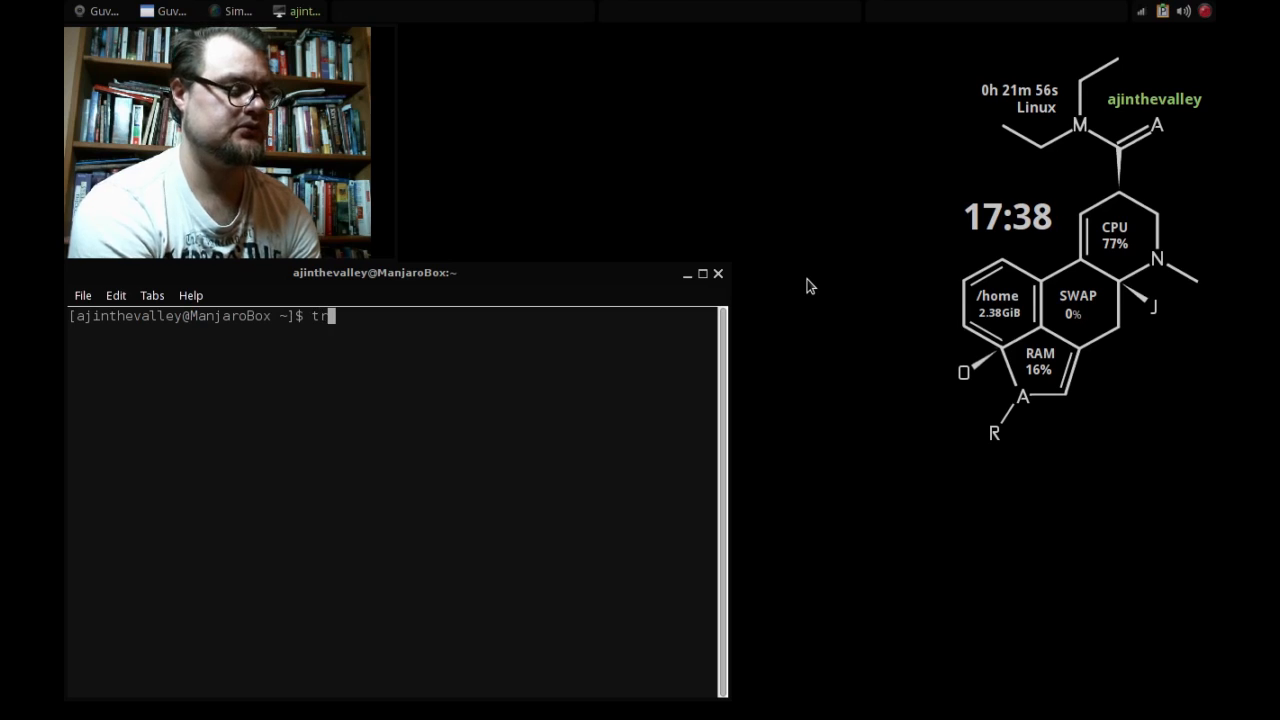
type("bu")
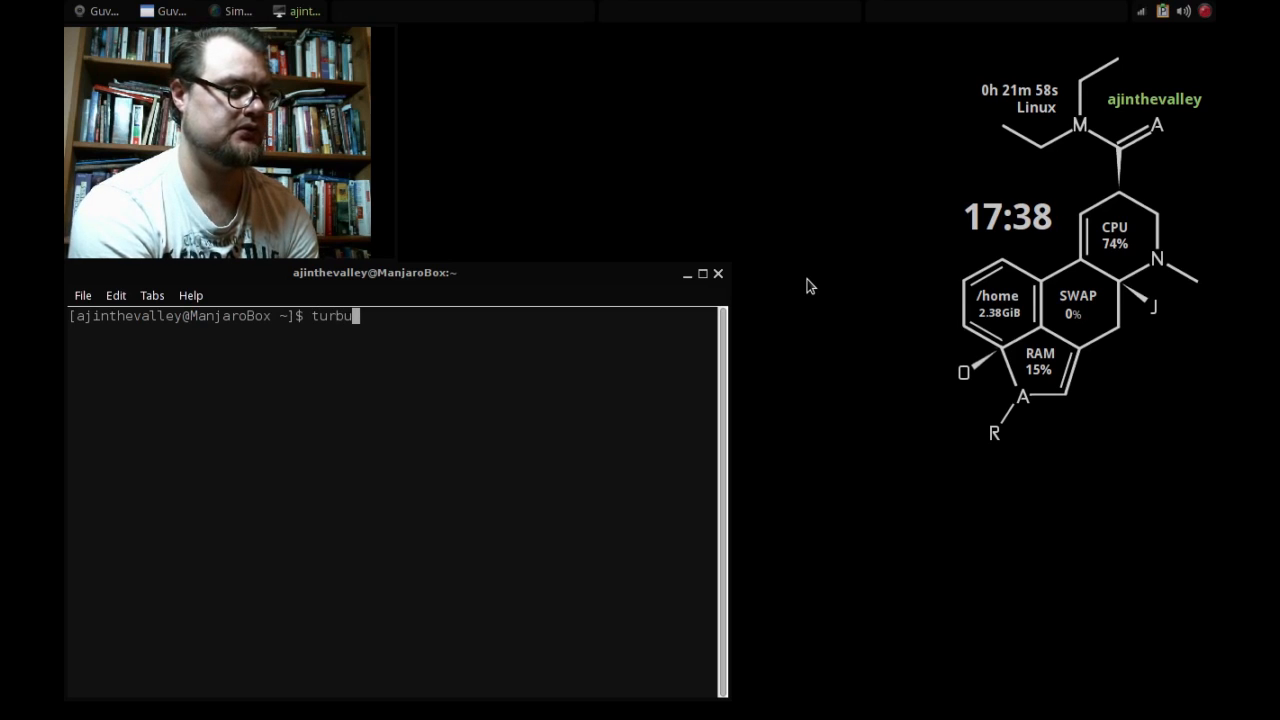
type("lance")
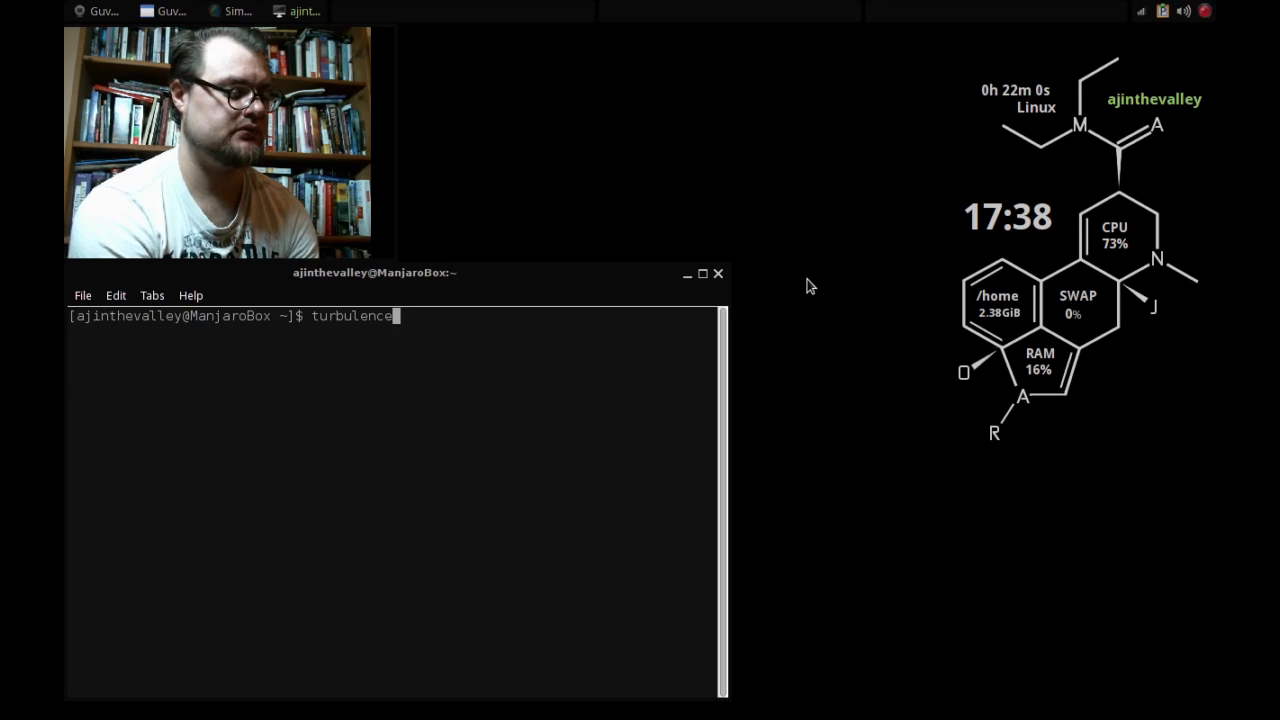
key("Return")
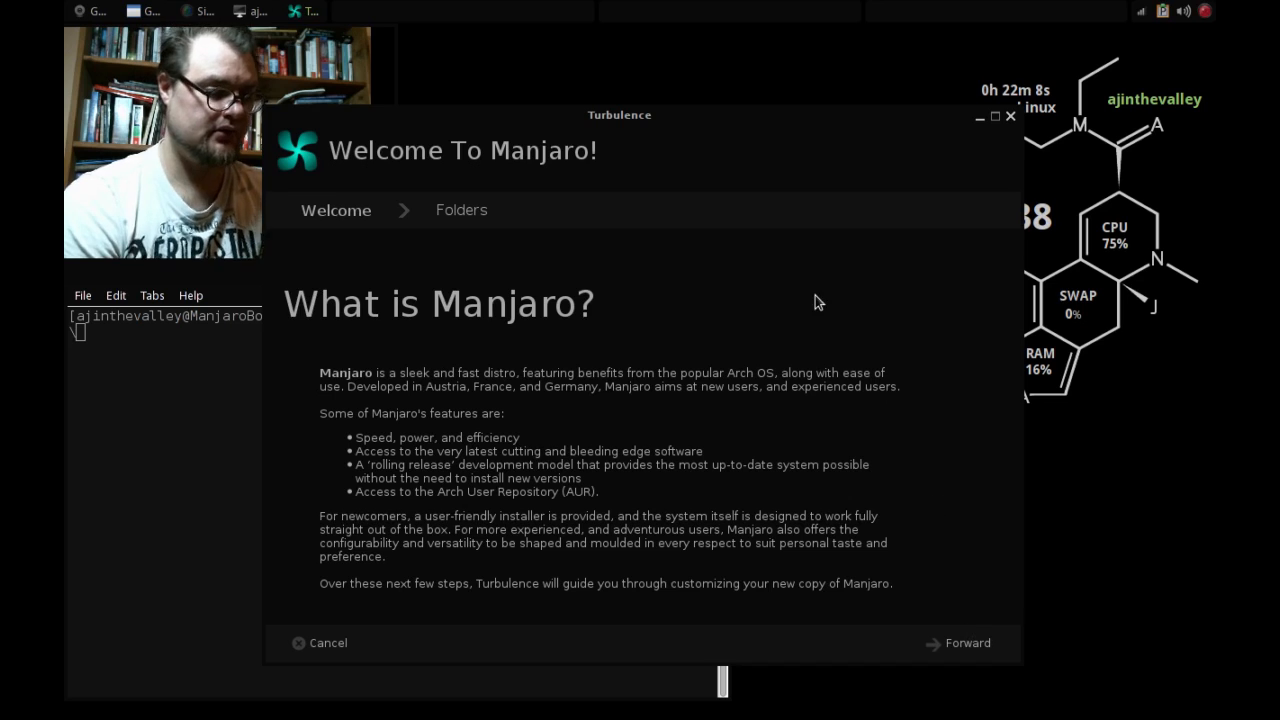
Move the Turbulence window so it clears the webcam view and the terminal's command line.
right_click(706, 119)
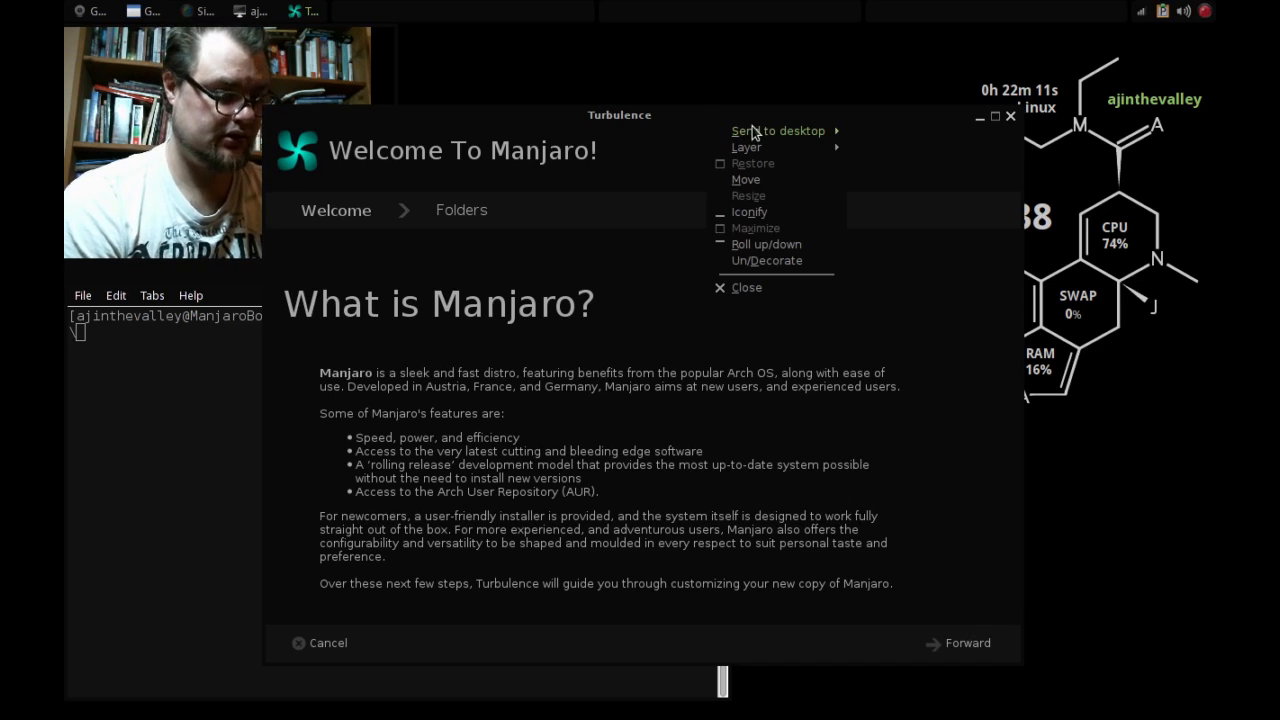
left_click(700, 126)
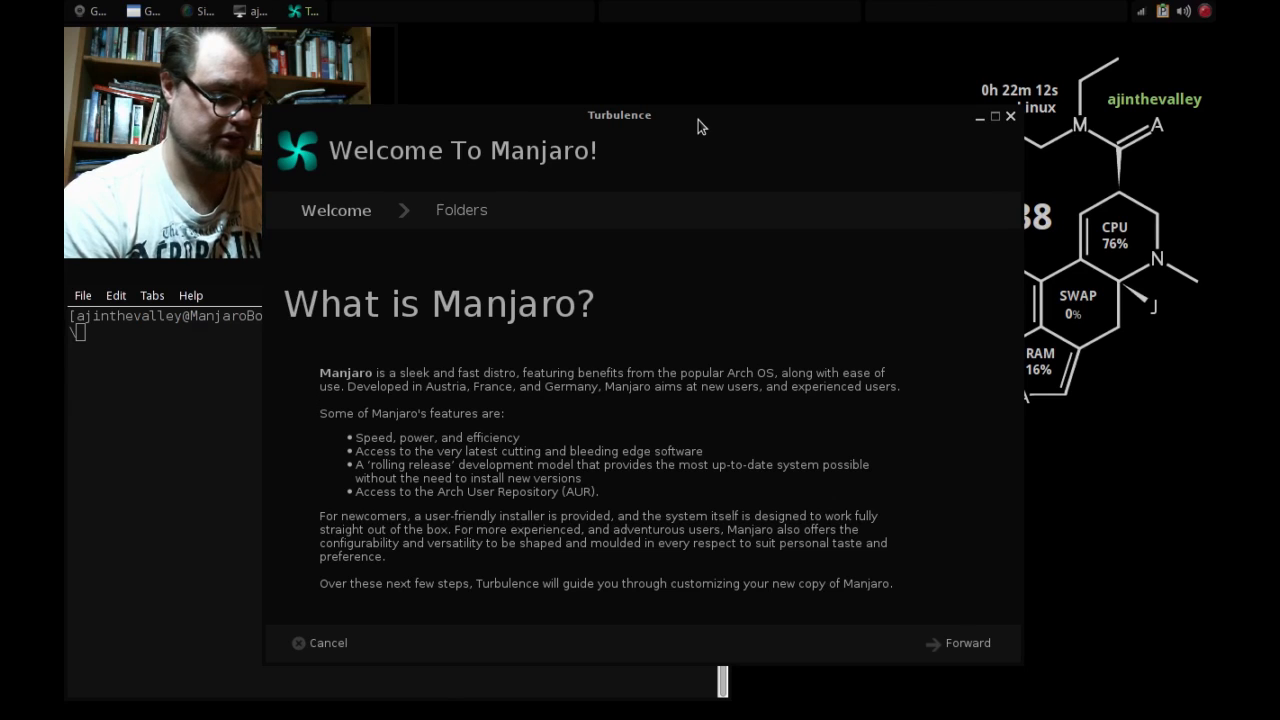
left_click_drag(700, 126, 848, 155)
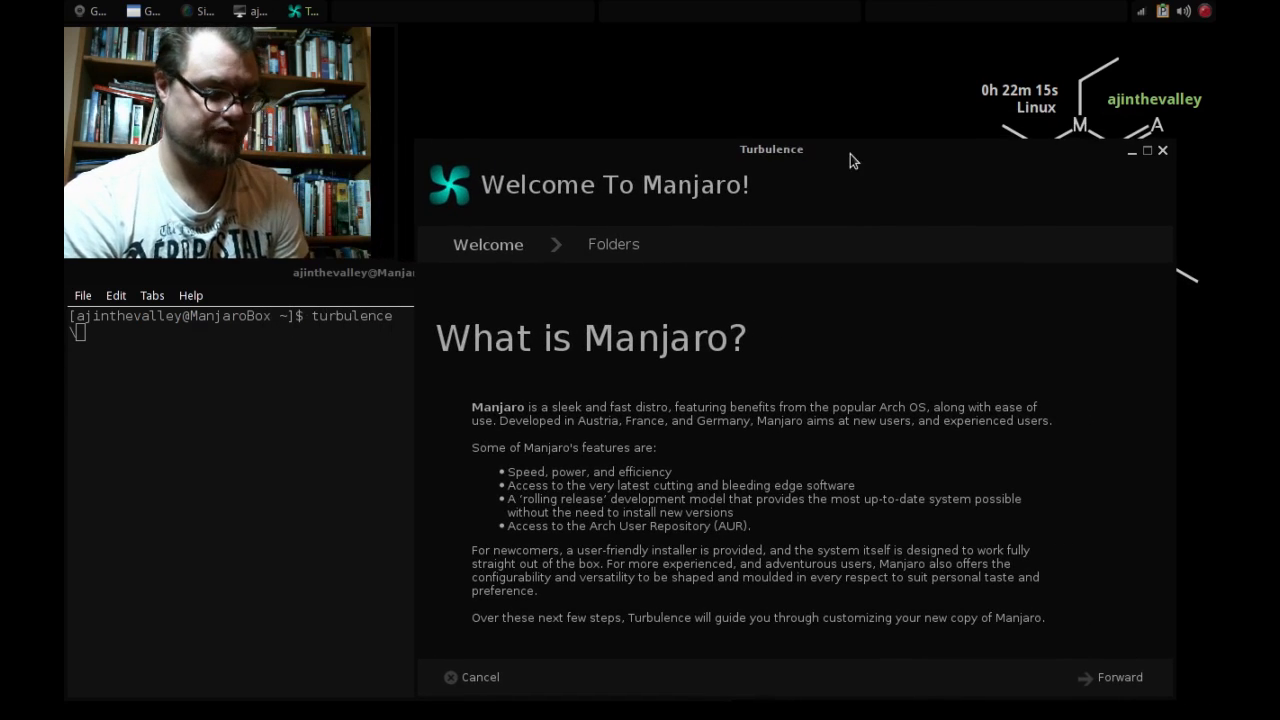
Keep all home folders active and the Tint 2 panel at Top, and set the wallpaper to Cherry Japan.
left_click(1119, 678)
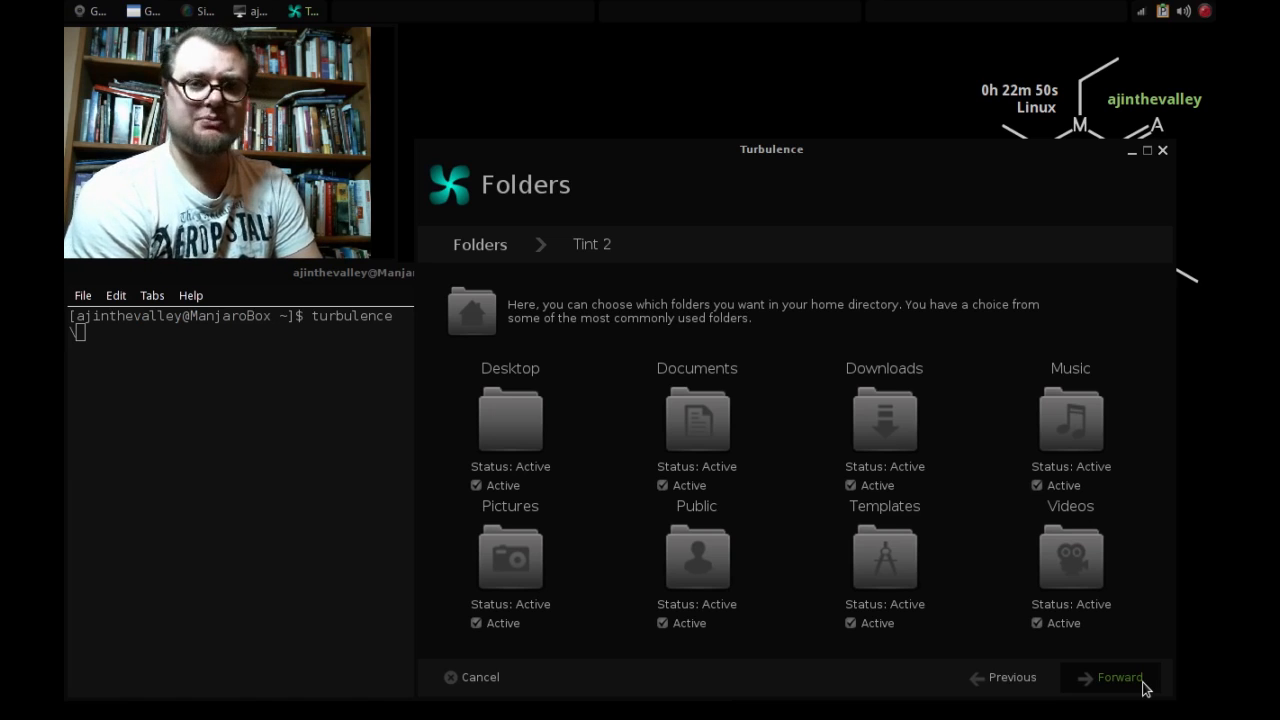
left_click(1143, 684)
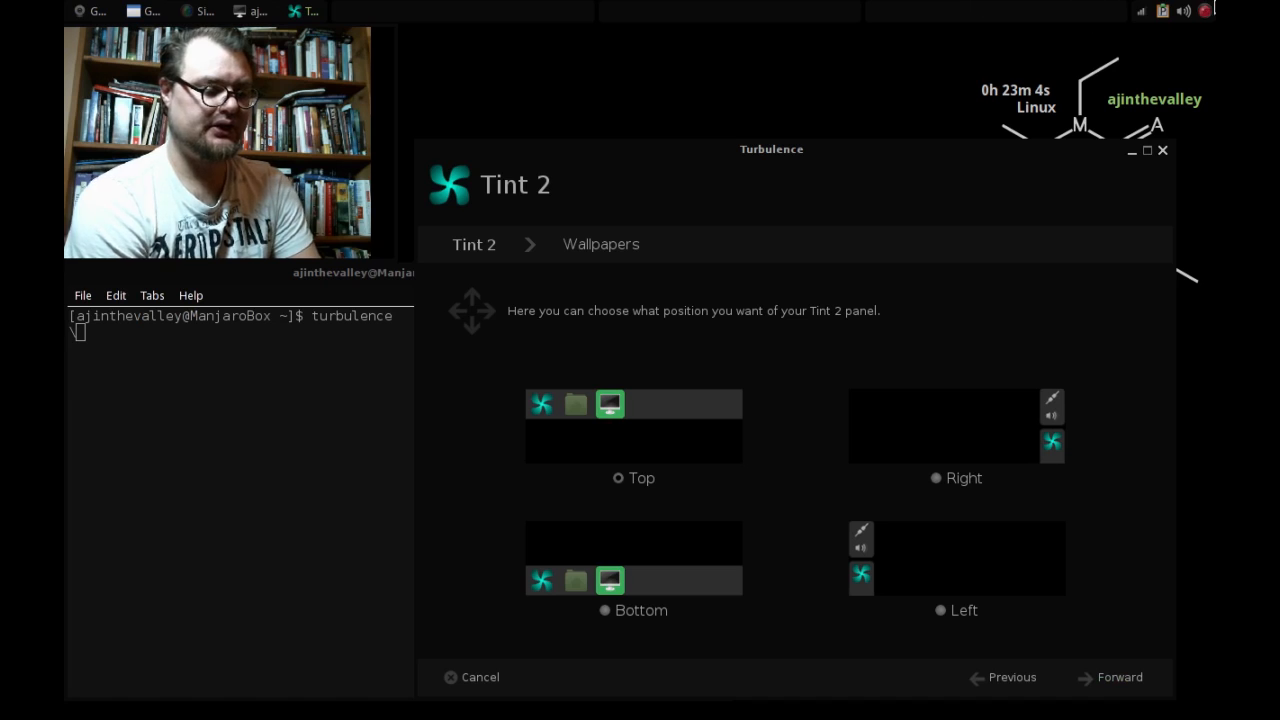
left_click(1093, 685)
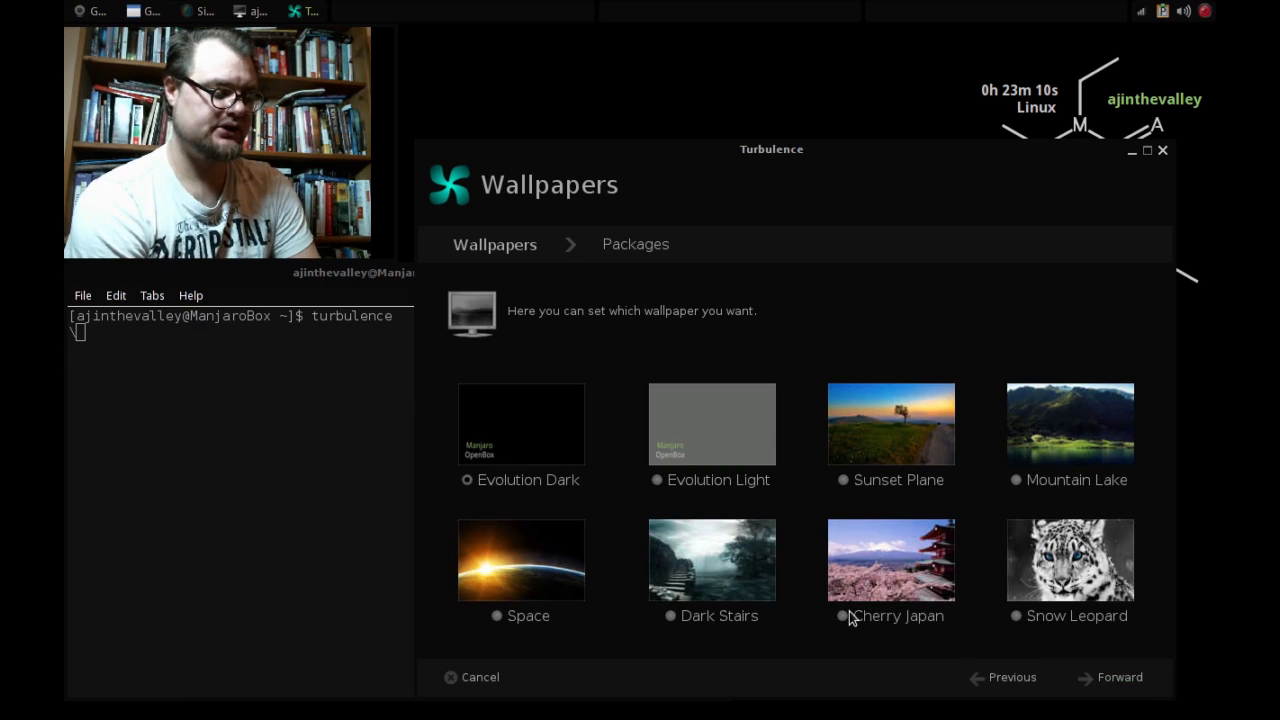
left_click(845, 615)
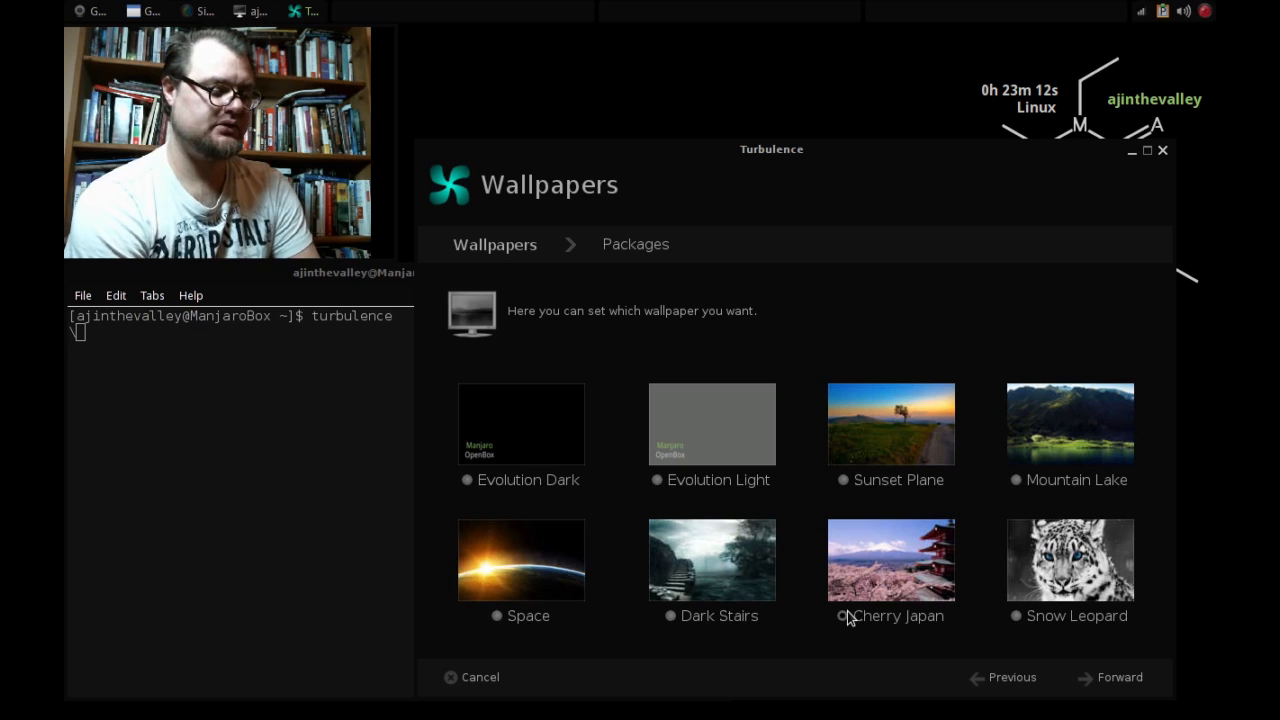
left_click(1112, 681)
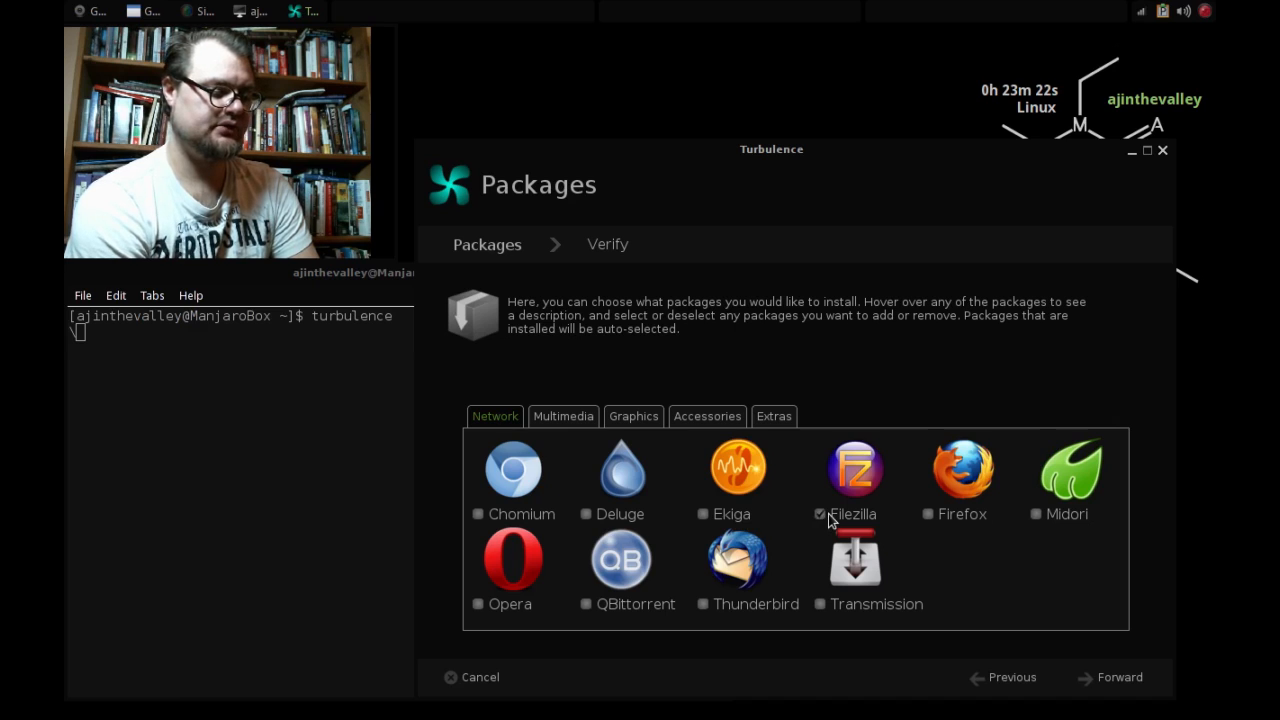
Select the network packages Filezilla, Firefox and Transmission for installation.
left_click(926, 518)
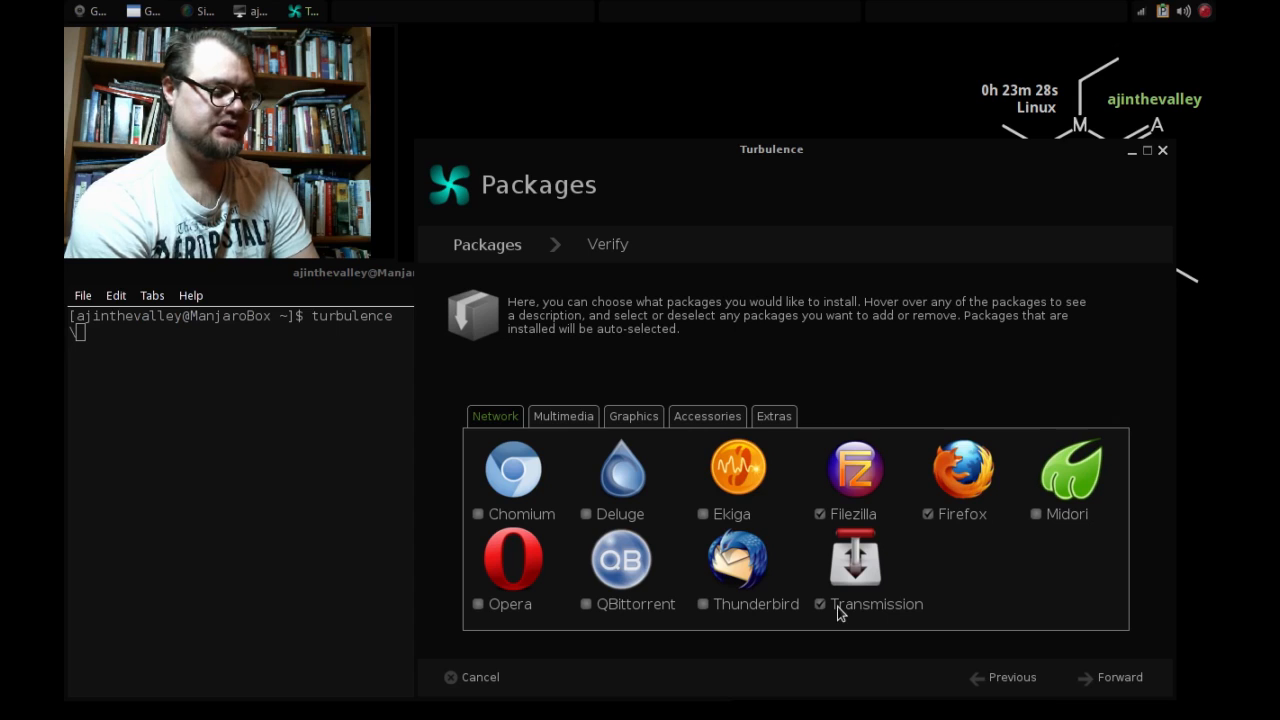
left_click(1078, 675)
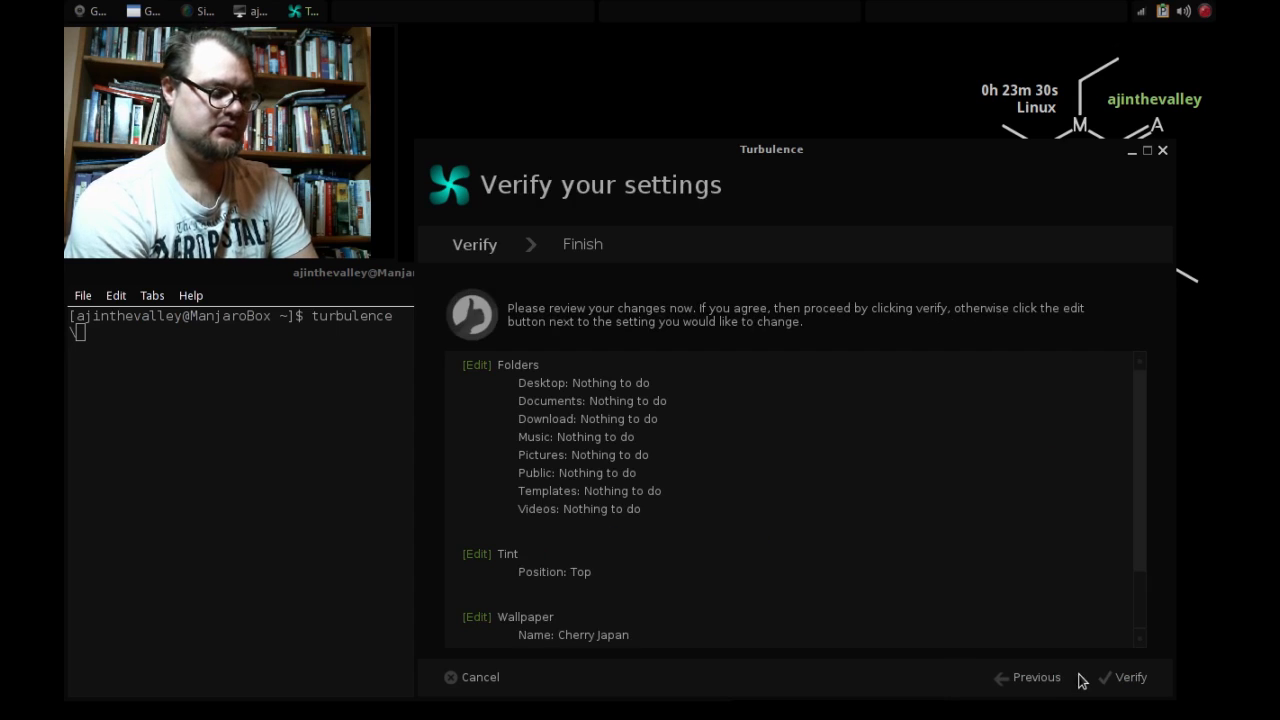
left_click(1050, 679)
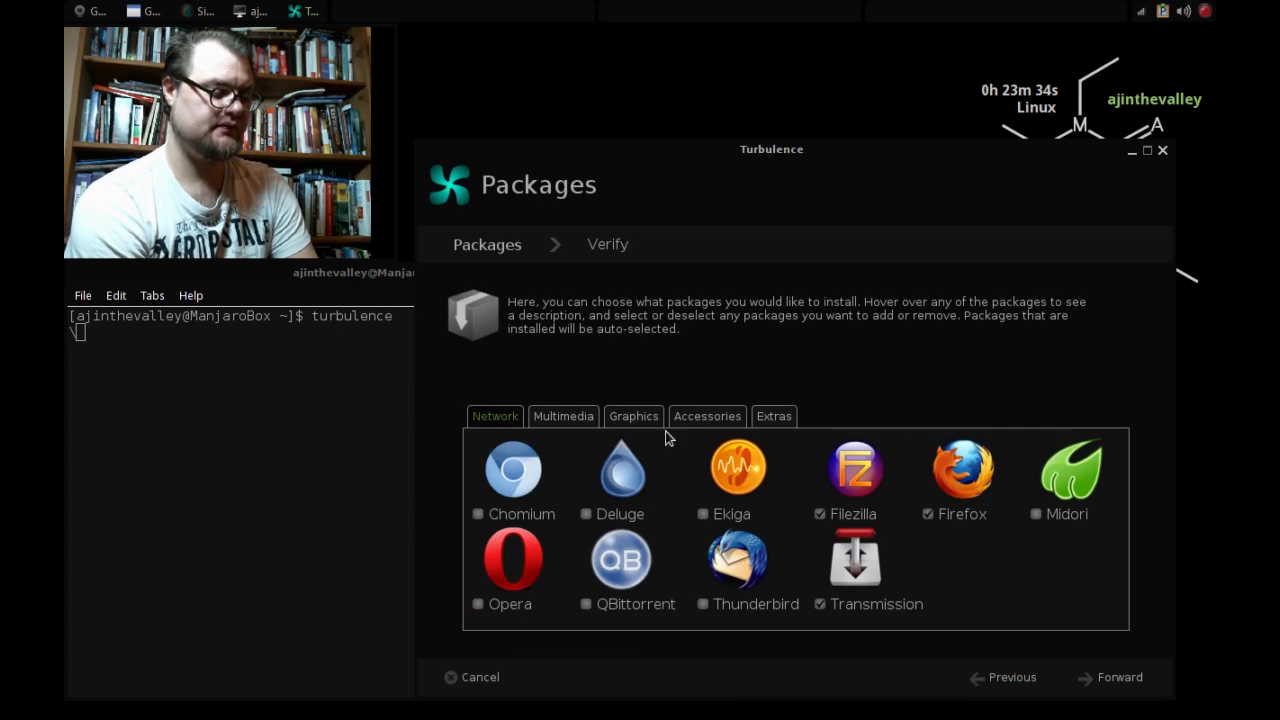
Add Audacious to the multimedia packages, keeping VLC selected.
left_click(548, 417)
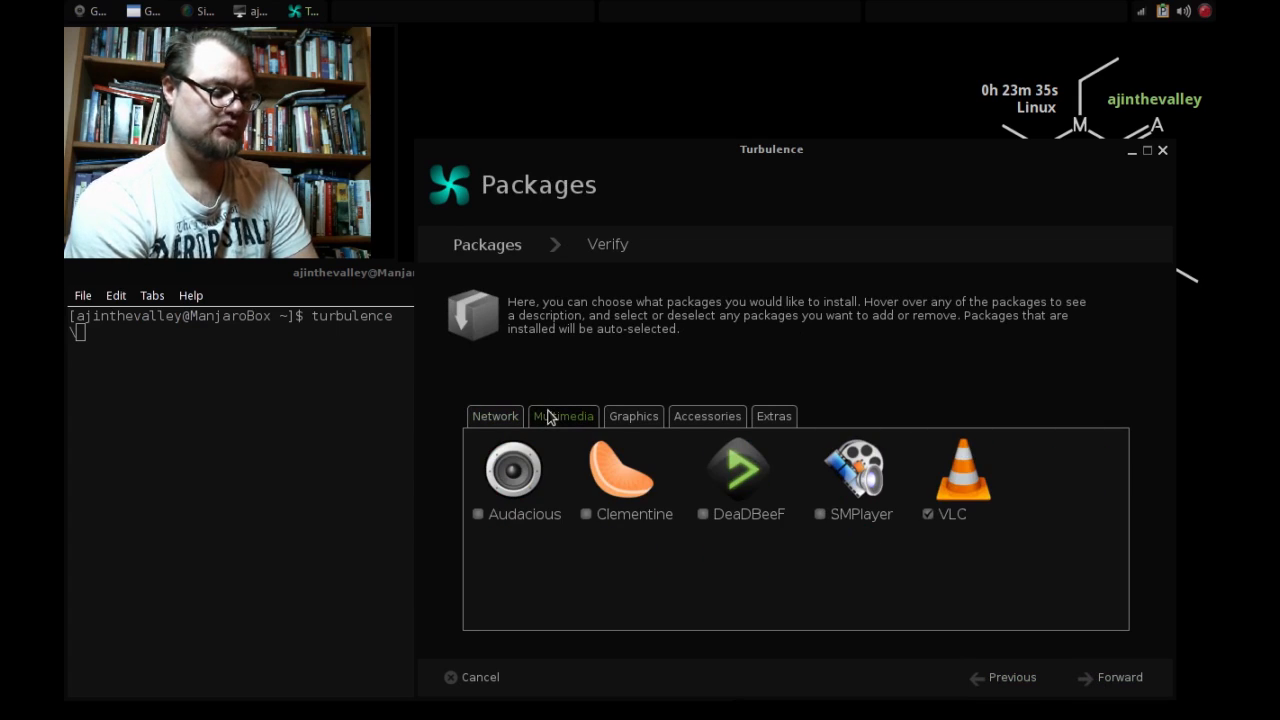
left_click(499, 517)
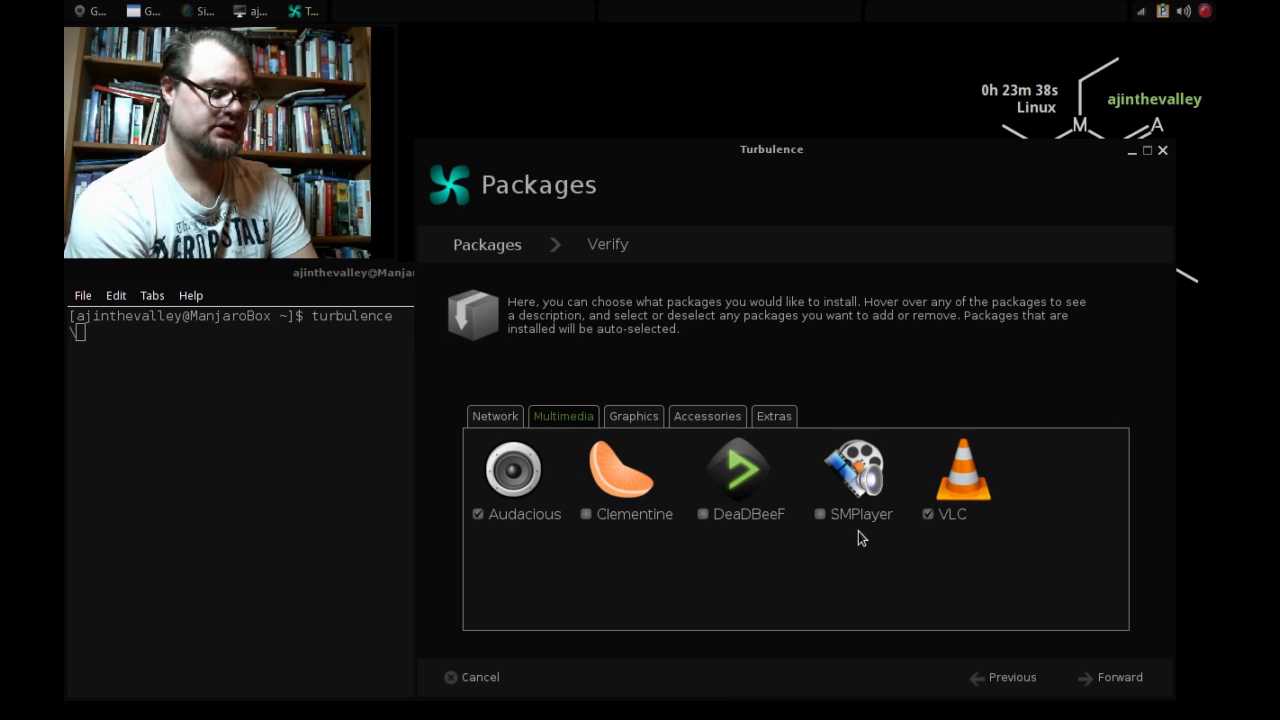
left_click(1108, 677)
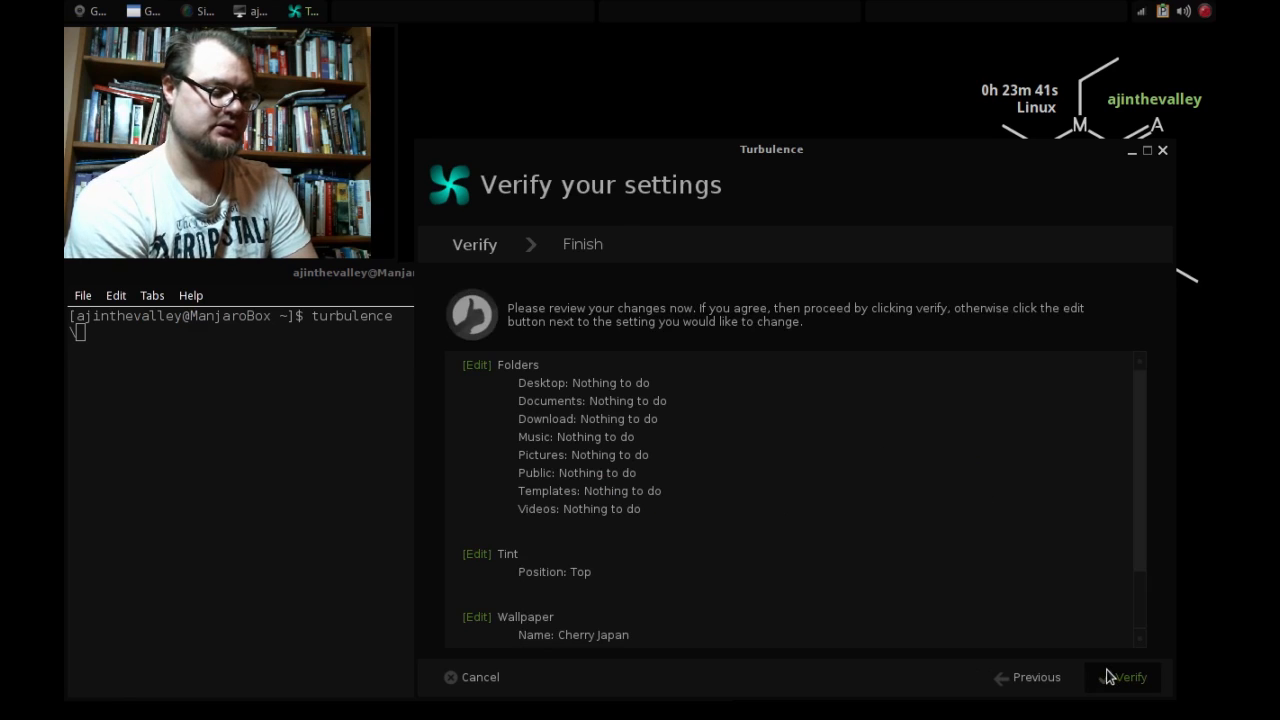
Choose Evince, Gimp and Viewnior as graphics packages, and Geany, Hexchat, Leafpad, Pamac and Thunar as accessories.
left_click(1054, 679)
left_click(632, 418)
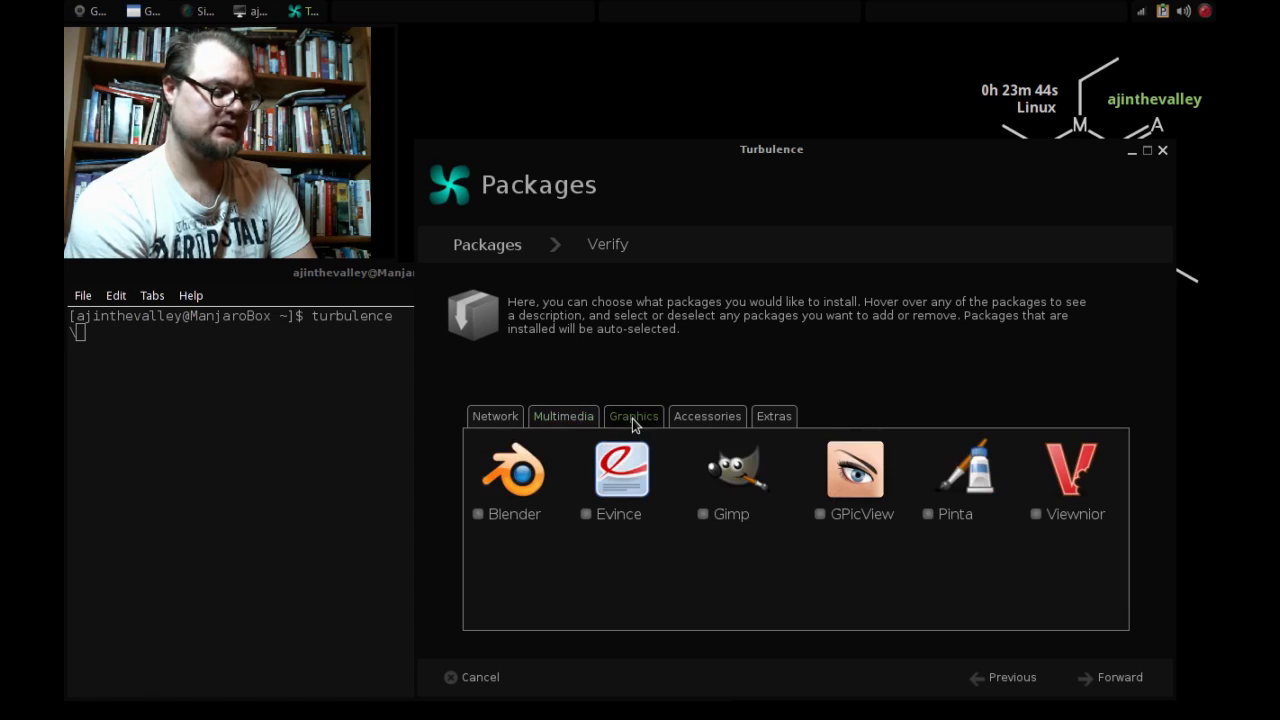
left_click(599, 511)
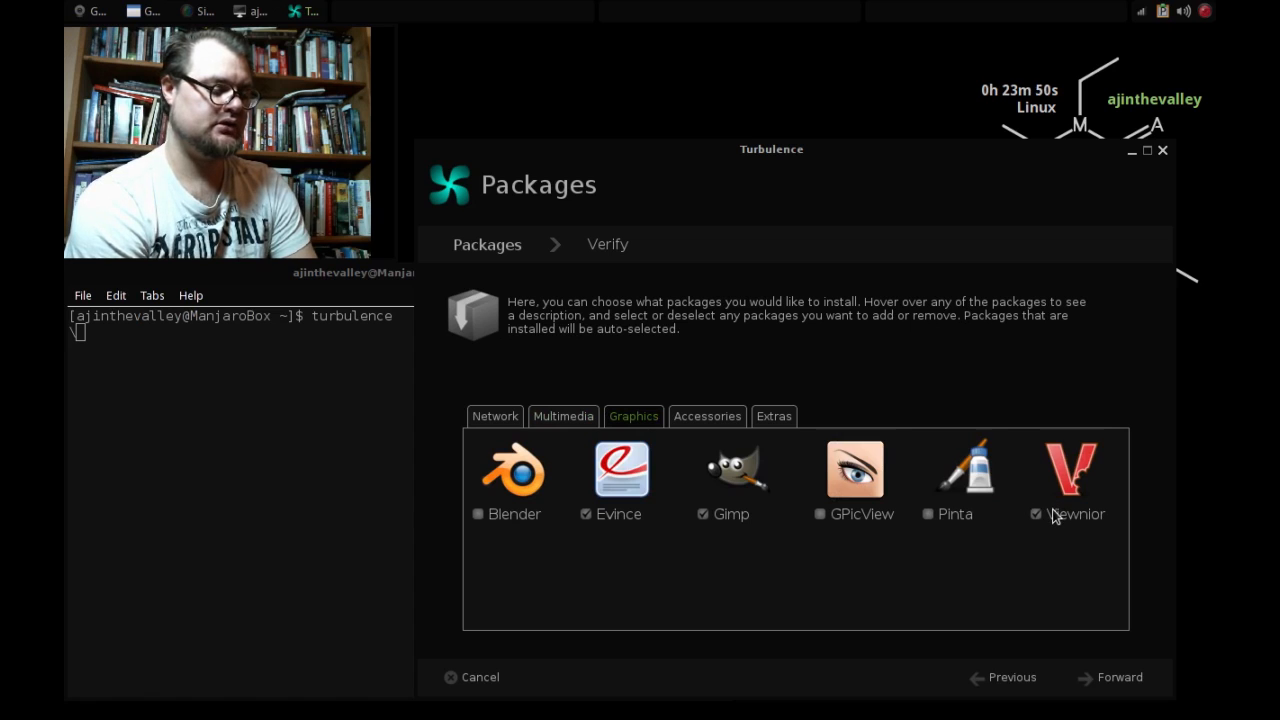
left_click(695, 418)
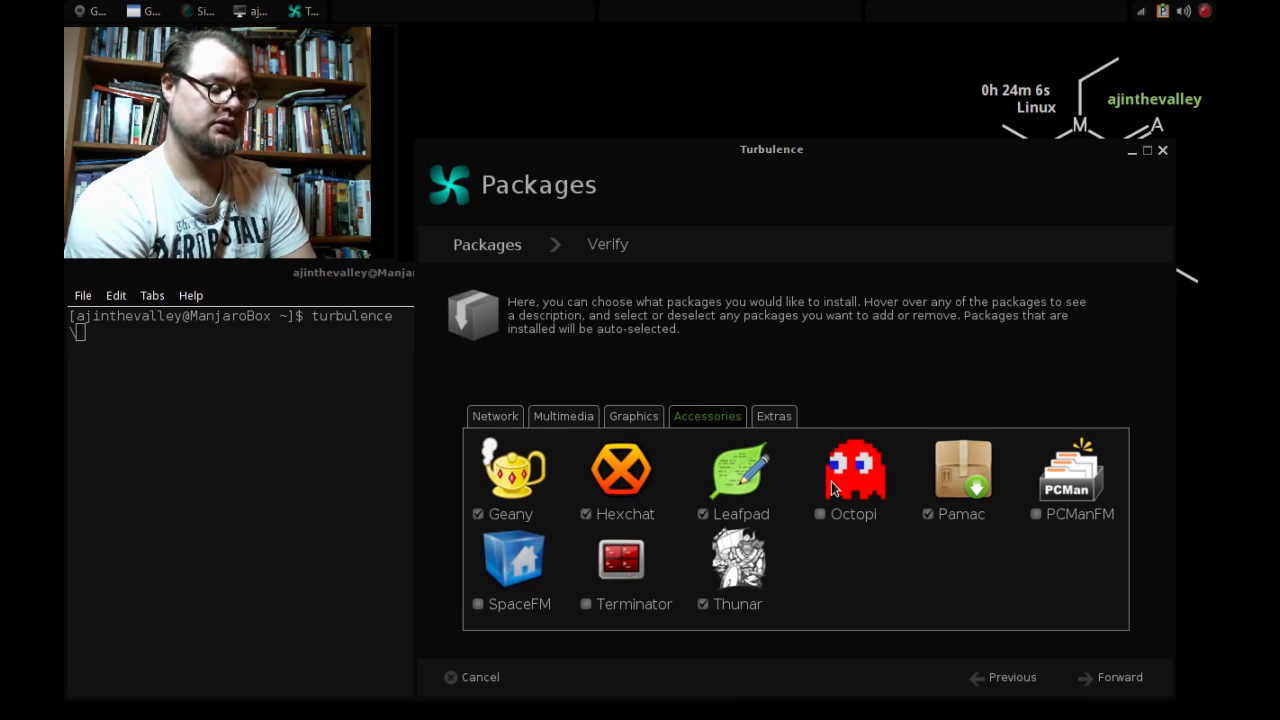
Select the extras Aur Support, Libre Office Installer, Multimedia Support and Printer Support.
left_click(782, 420)
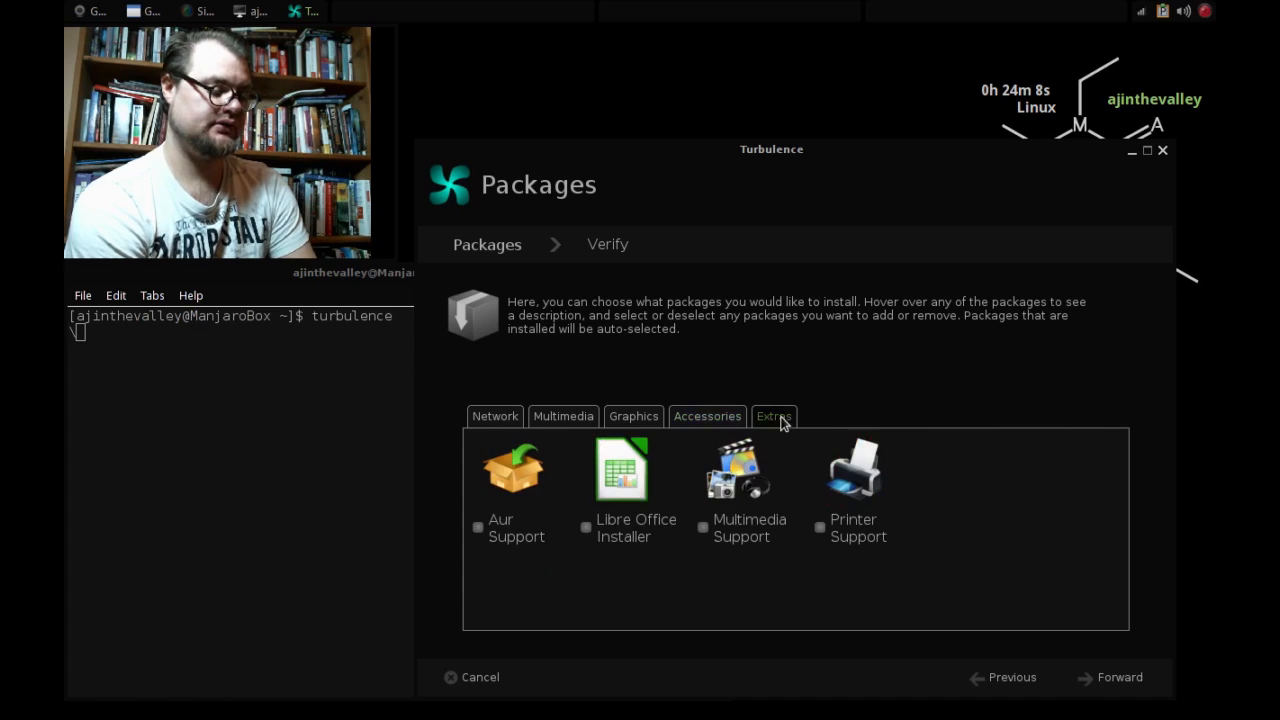
left_click(480, 526)
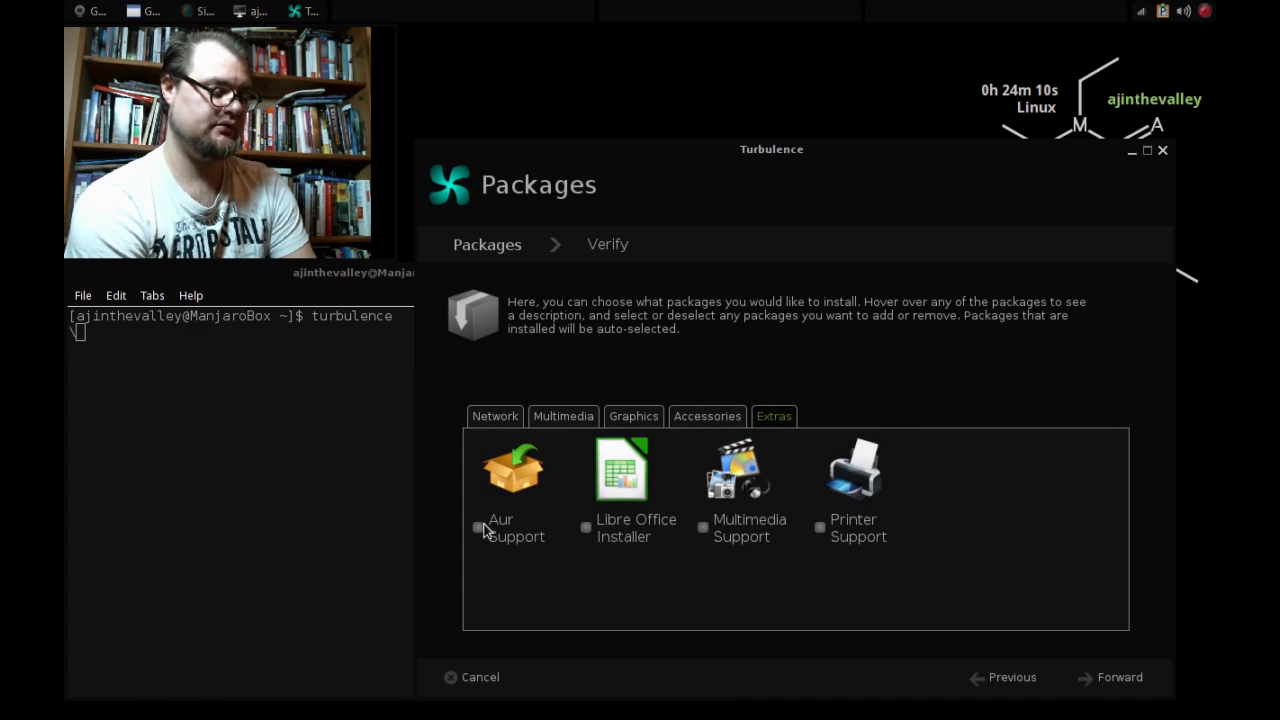
left_click(586, 530)
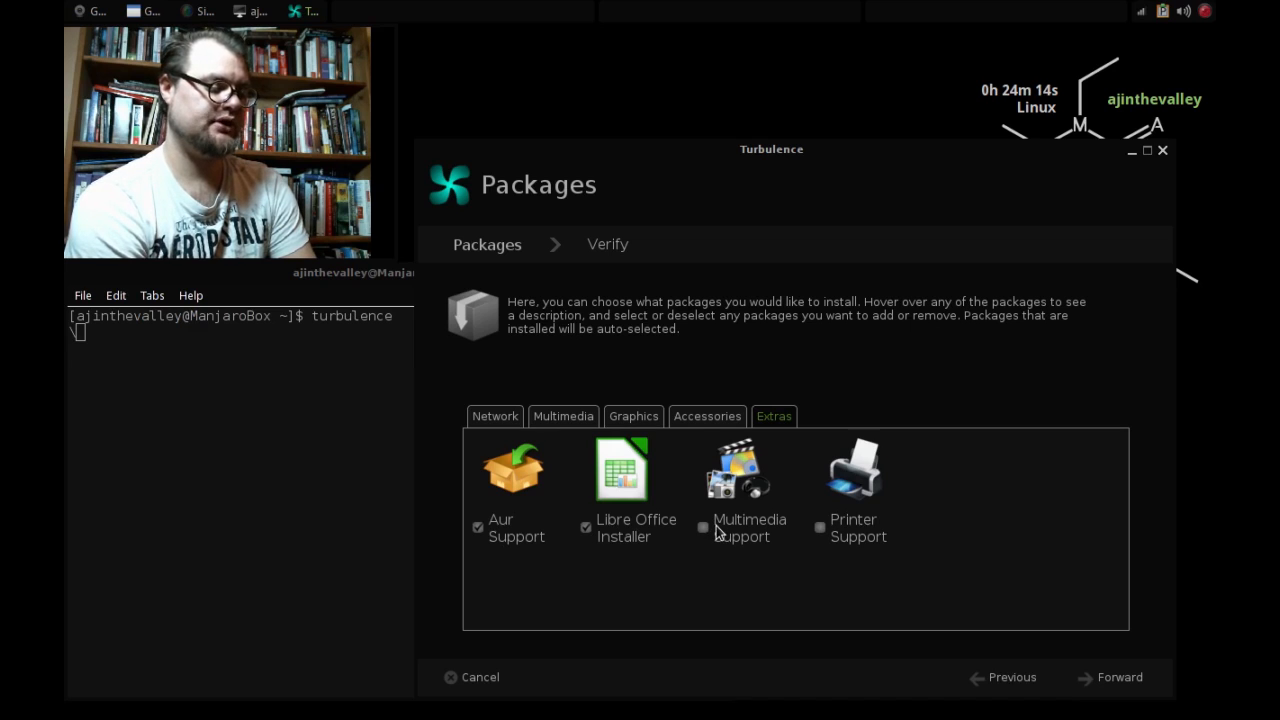
left_click(716, 532)
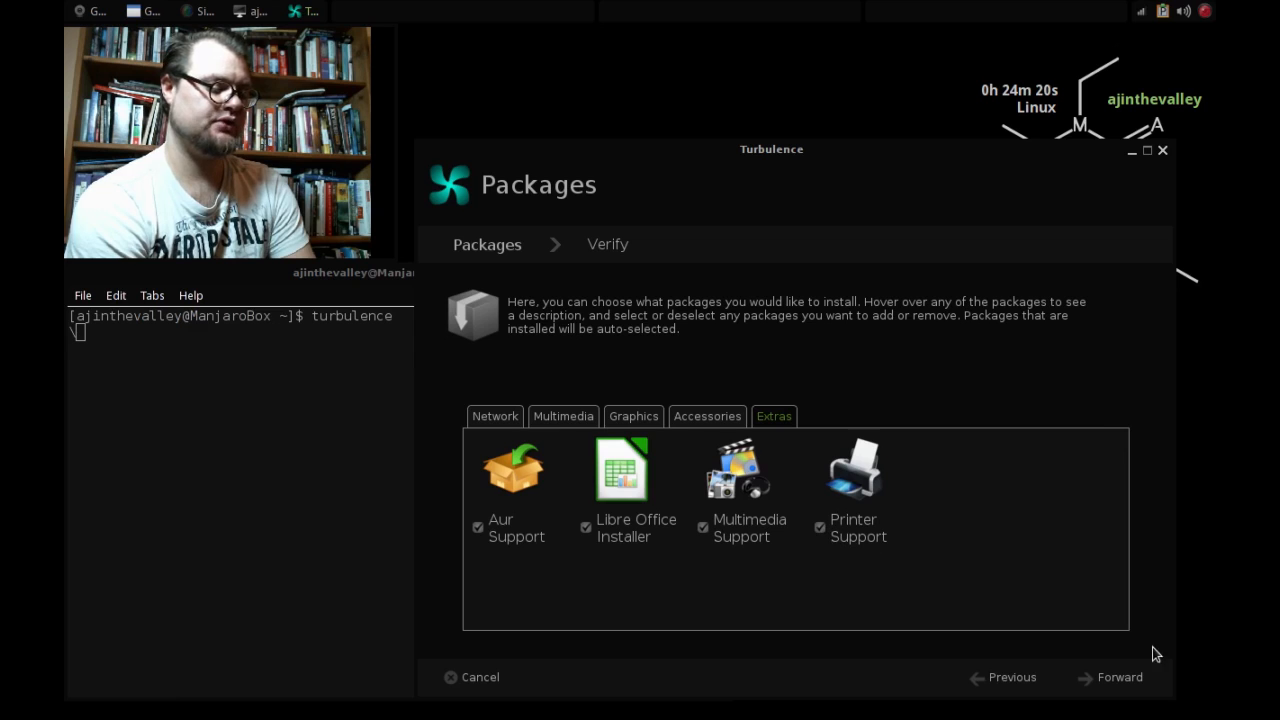
Review the summary of folders, panel, wallpaper and packages, and verify the settings to apply them.
left_click(1121, 677)
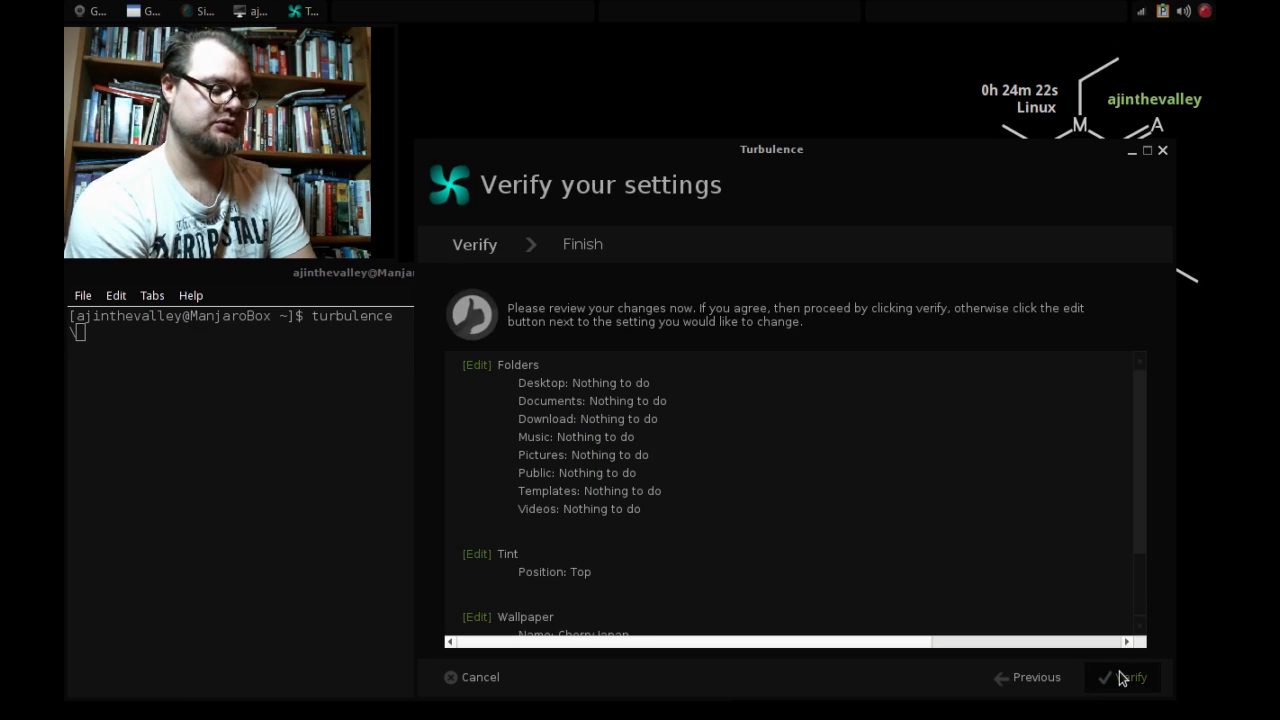
scroll(946, 425, "down", 2)
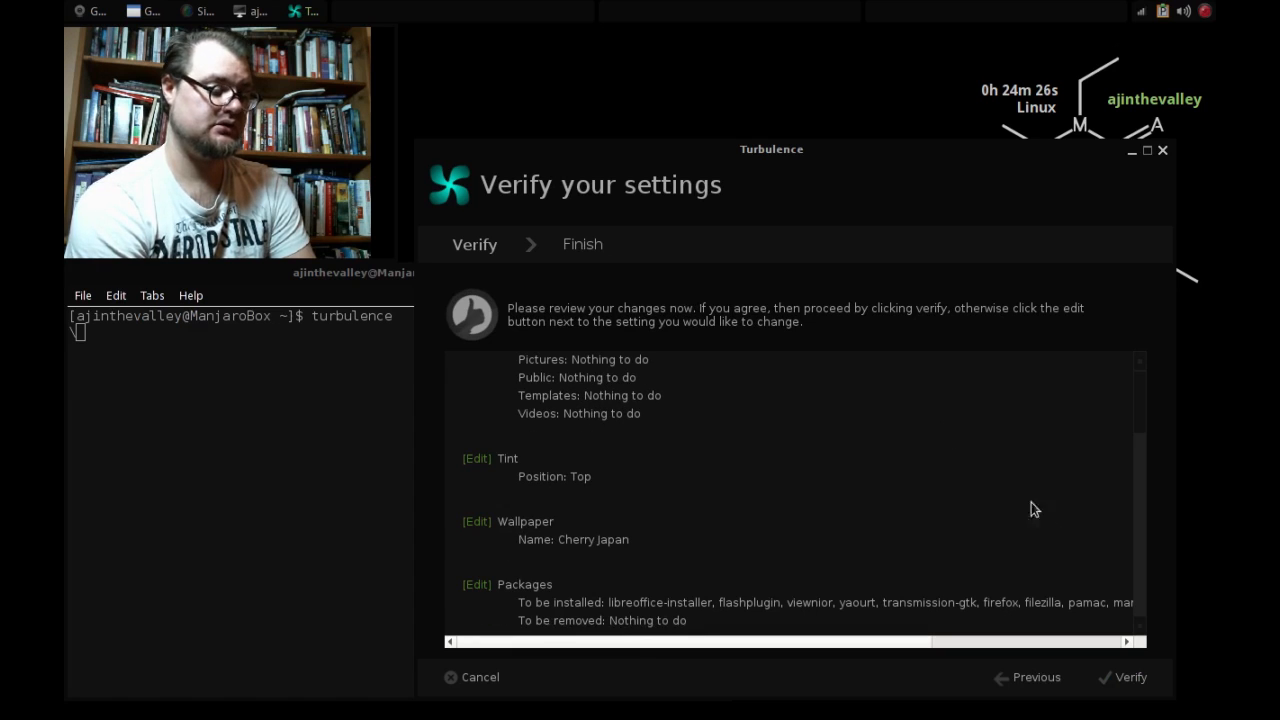
left_click(1120, 680)
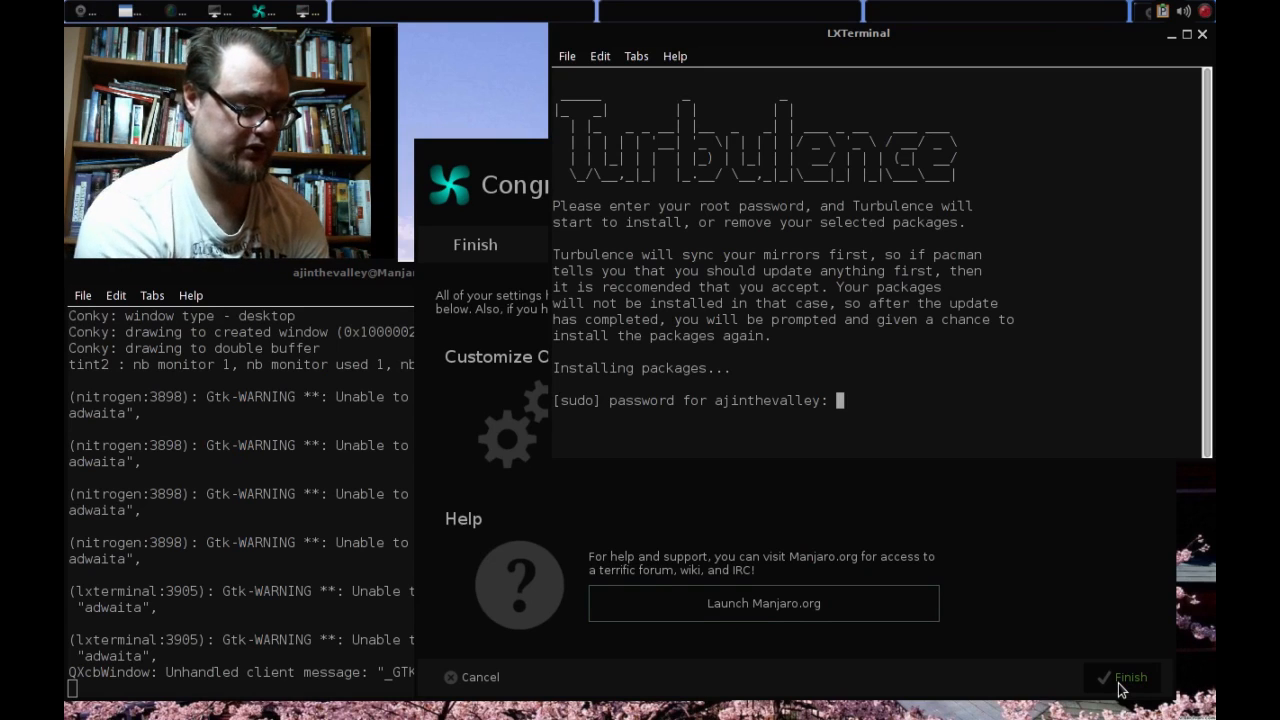
Enter the sudo password for the package installation, answer n to the install satisfaction question, and close the installer.
key("Return")
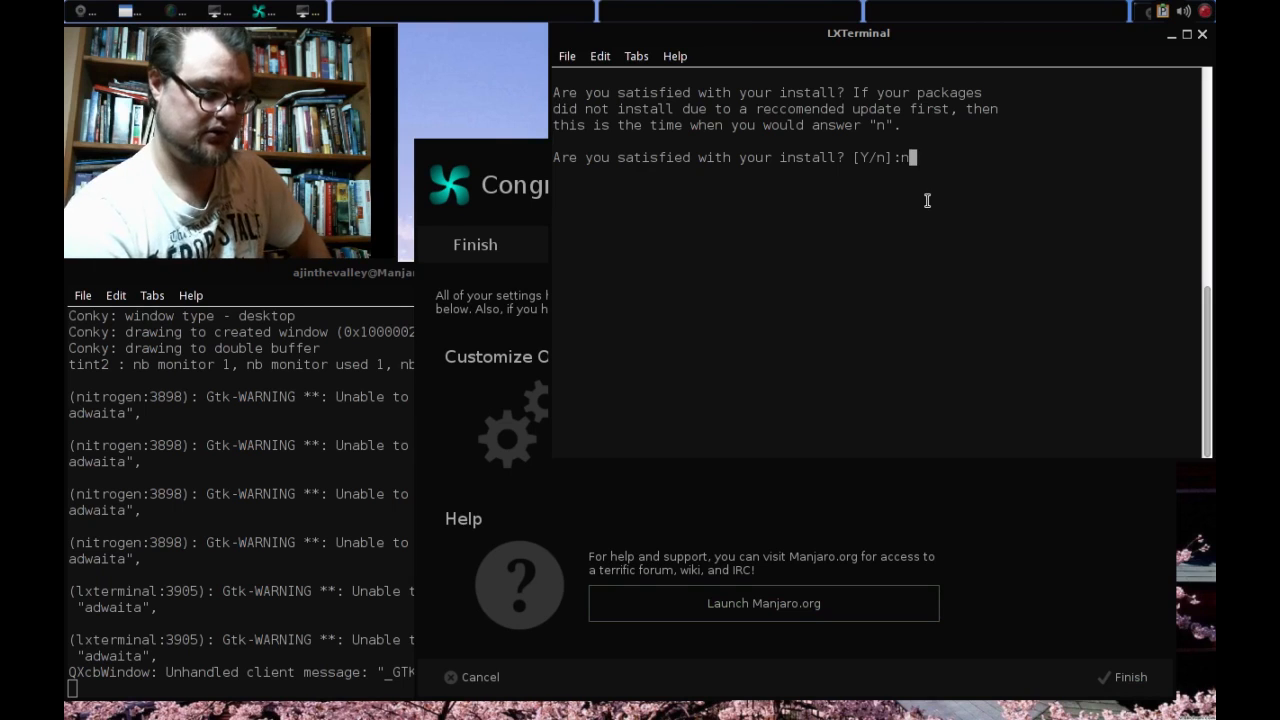
type("n")
key("Return")
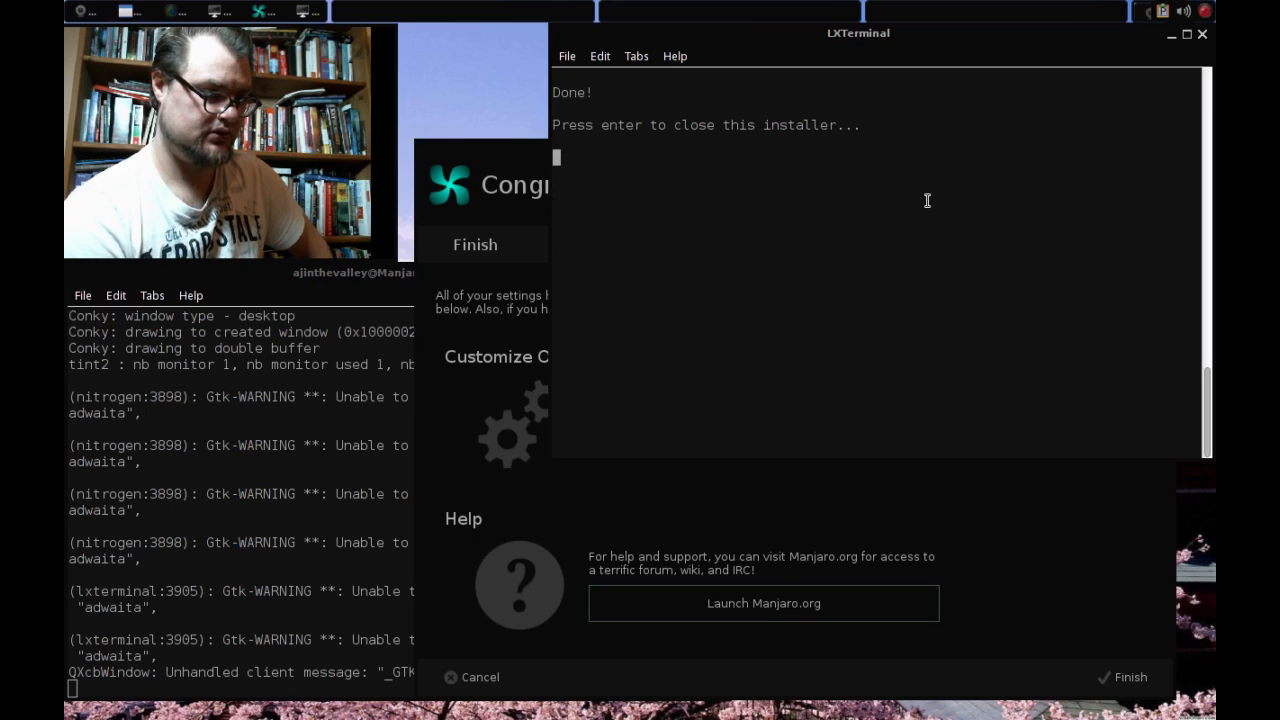
key("Return")
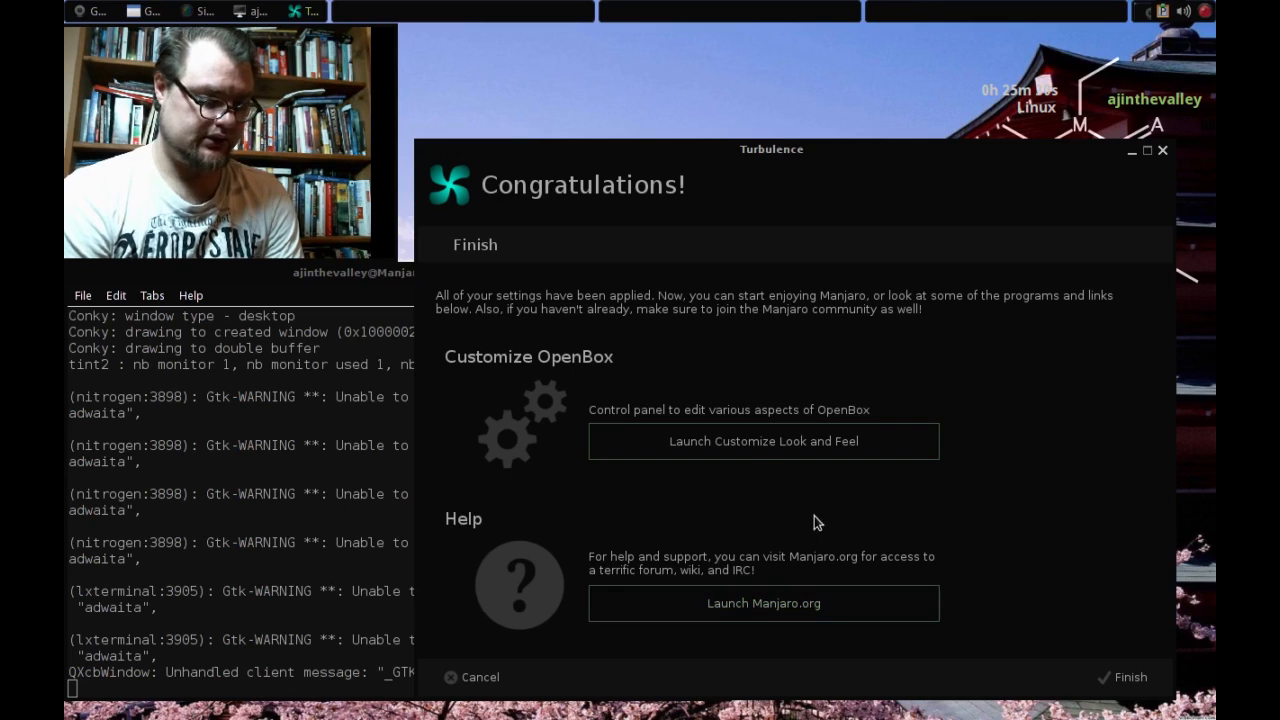
Open the Customize Look and Feel settings, close them unchanged, and finish the Turbulence assistant.
left_click(769, 456)
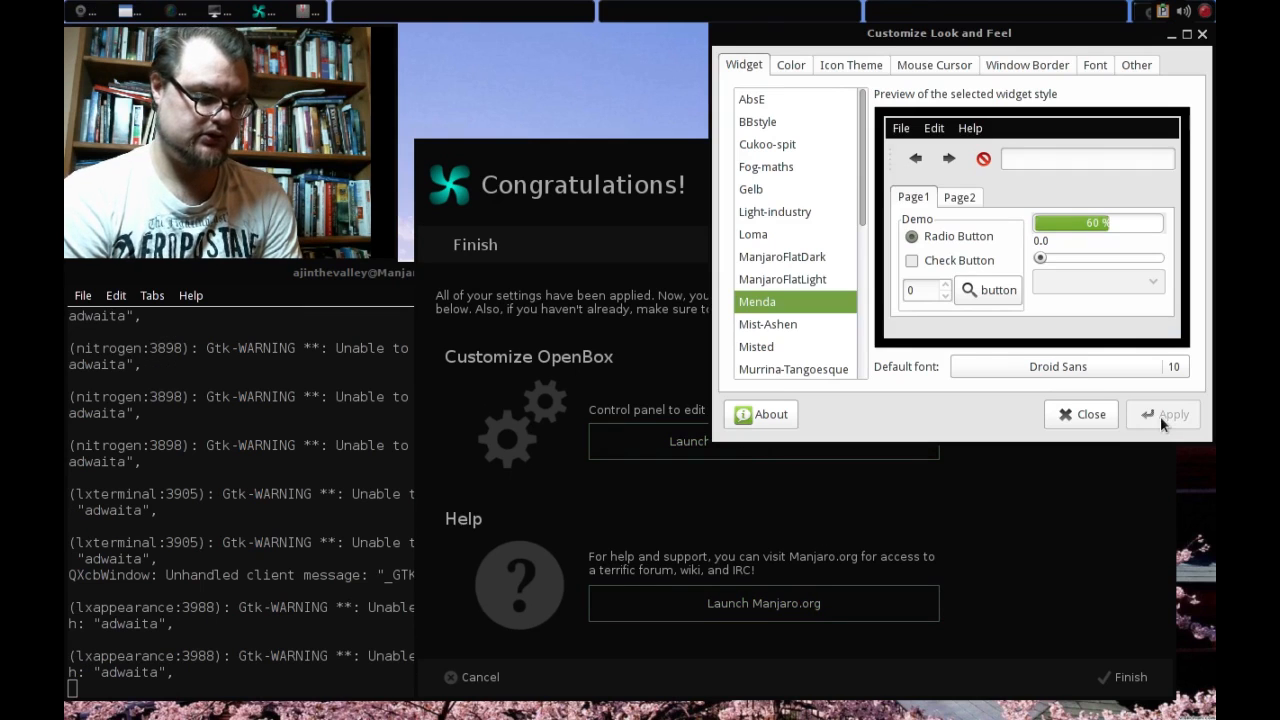
left_click(1087, 419)
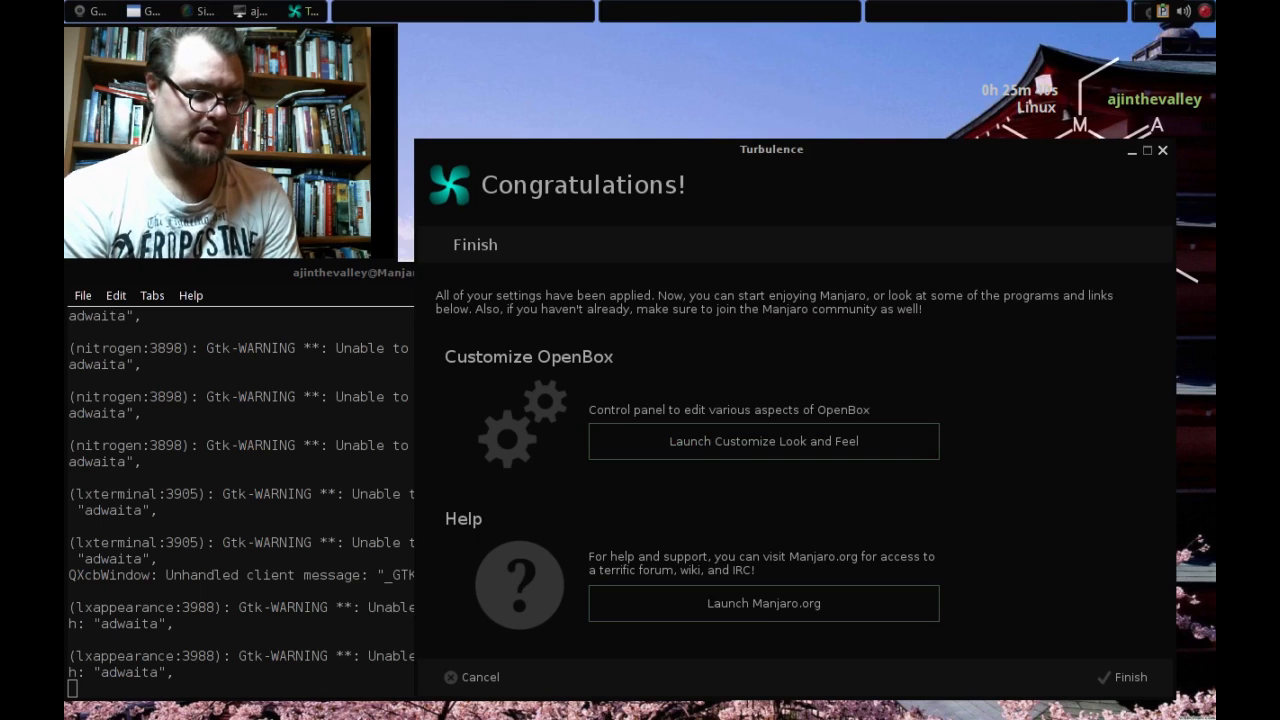
left_click(1148, 680)
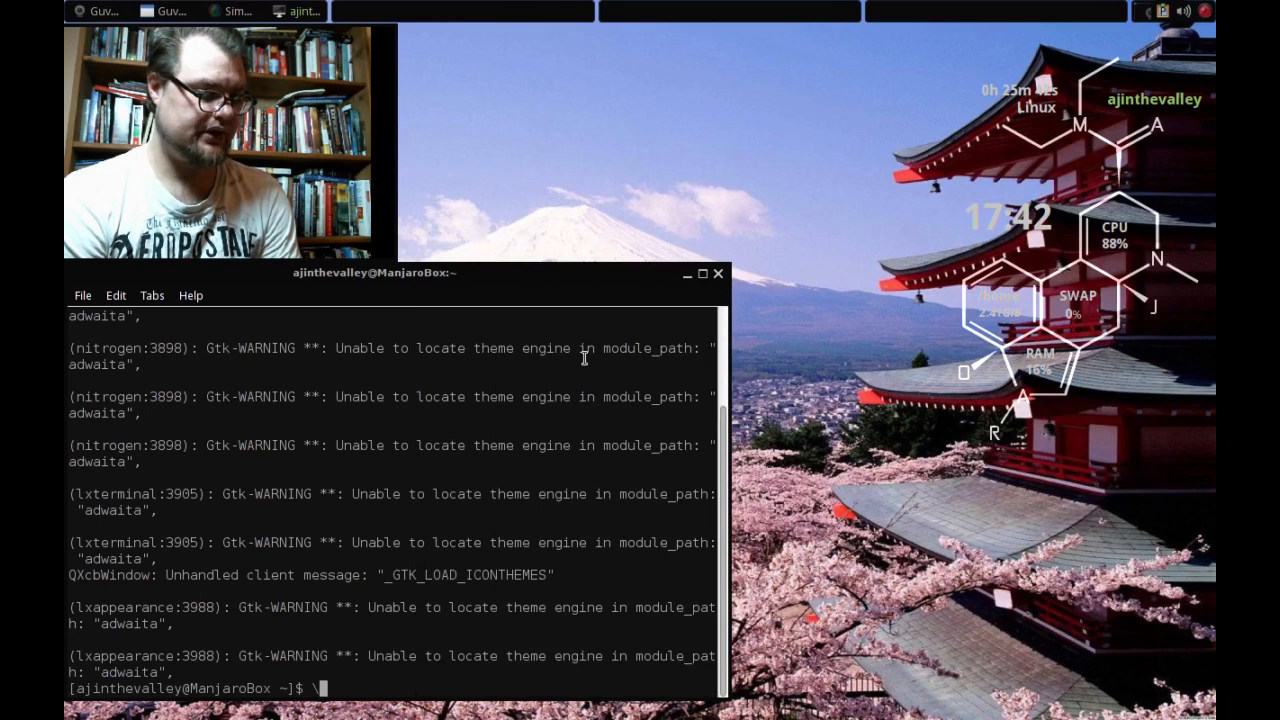
Try to install a package with the command sudo pacman -S firfox, entering the sudo password for it.
key("BackSpace")
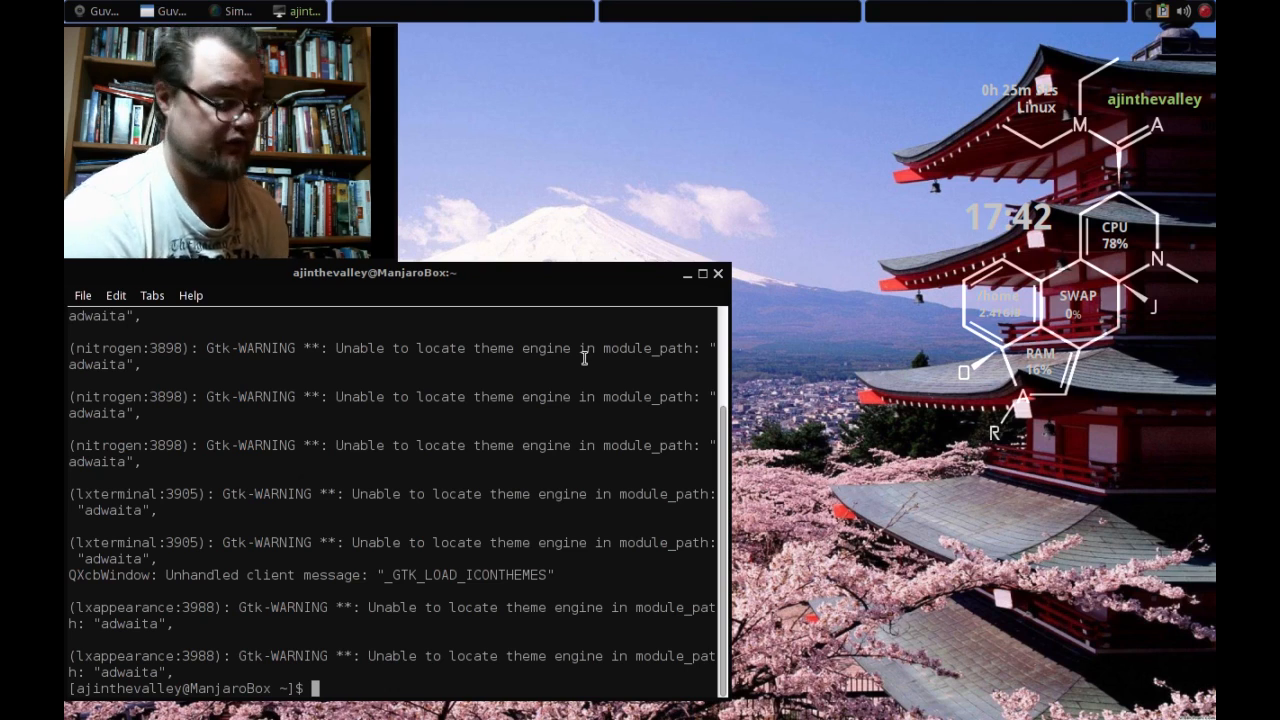
type("p")
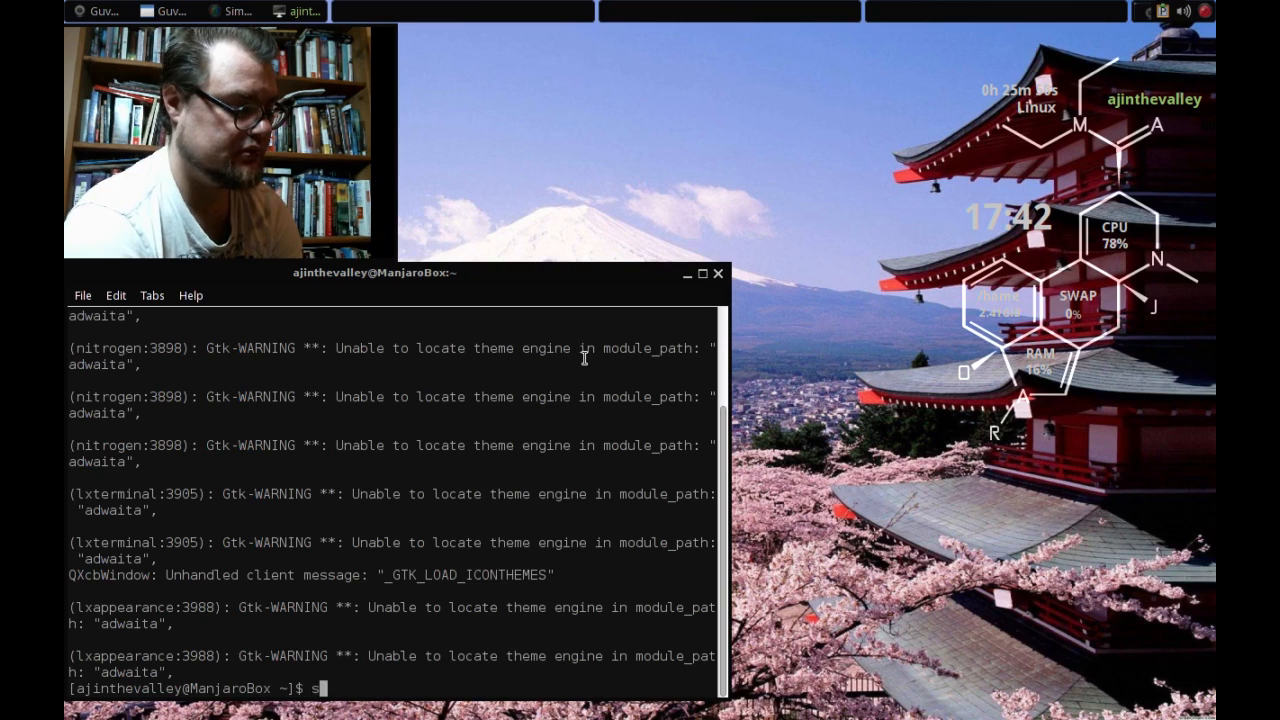
type("udo pa")
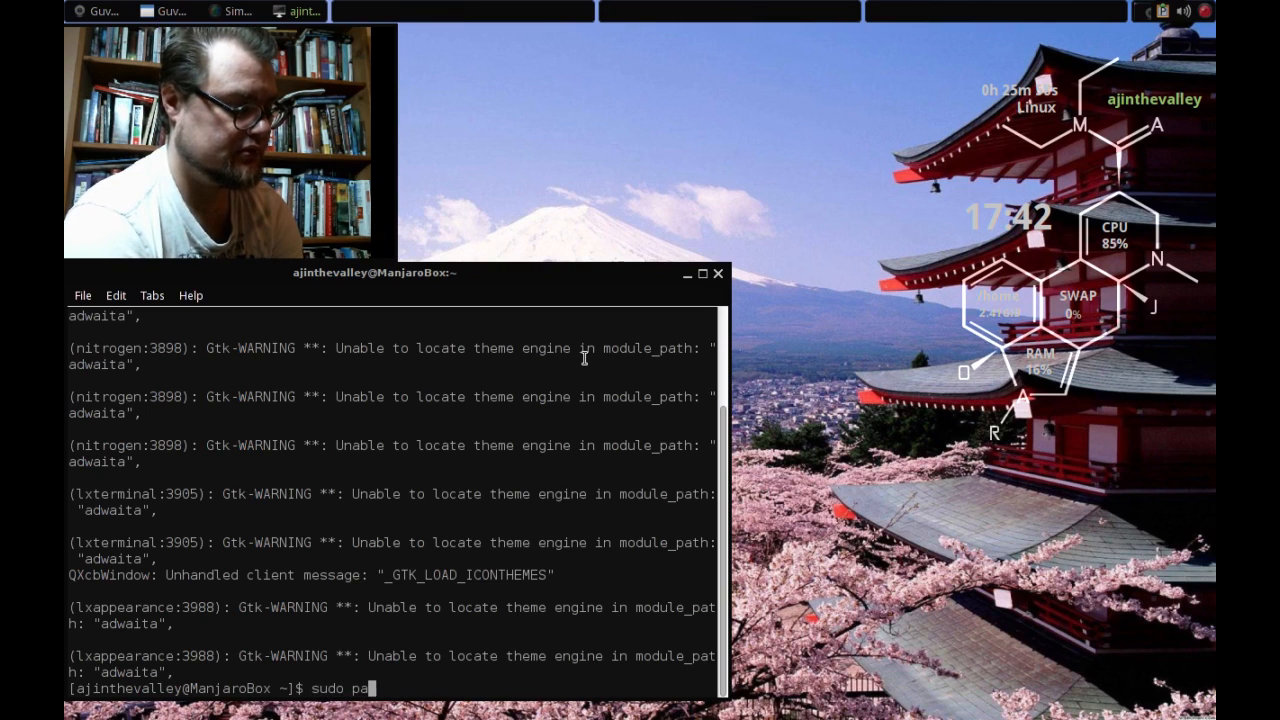
type("cman -")
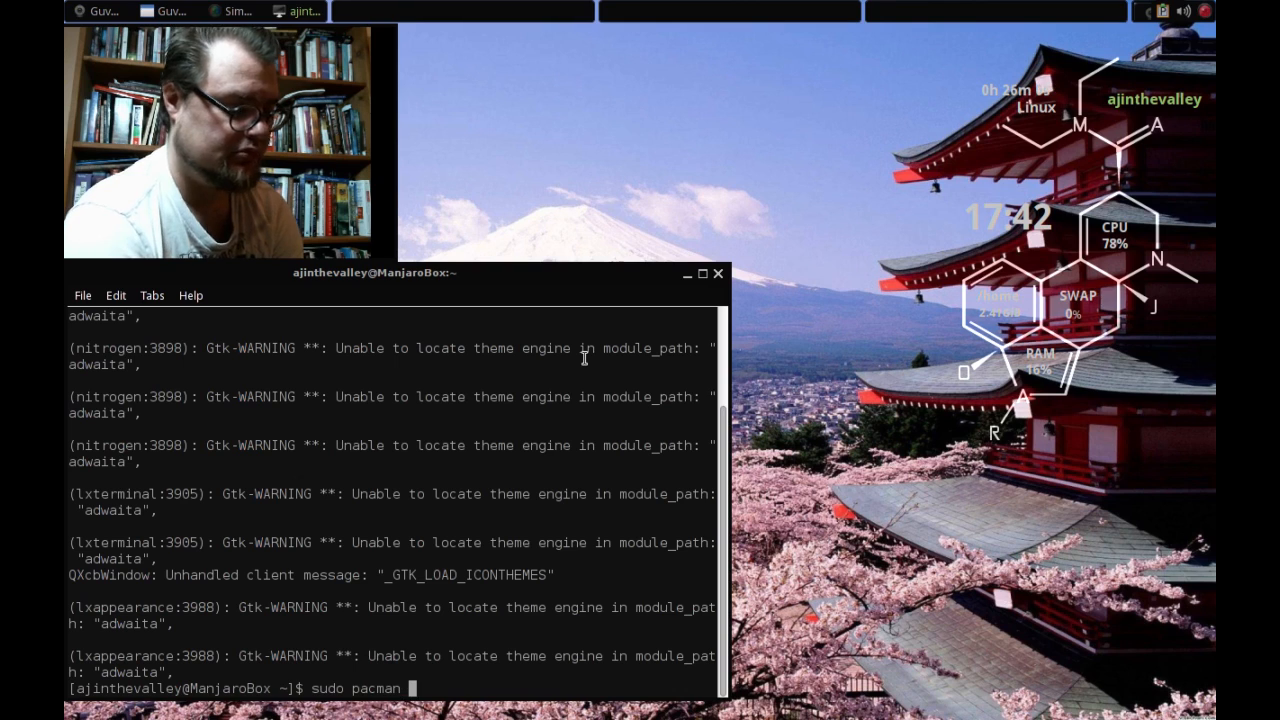
type("S")
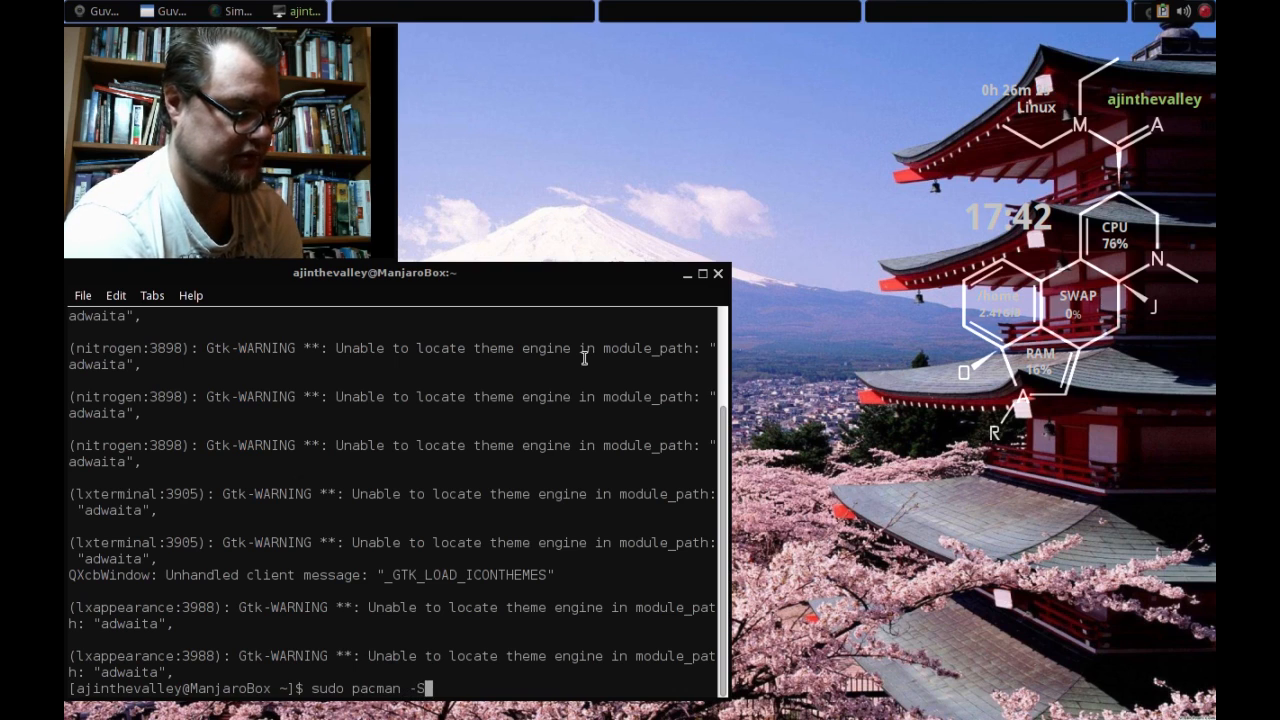
type(" fire")
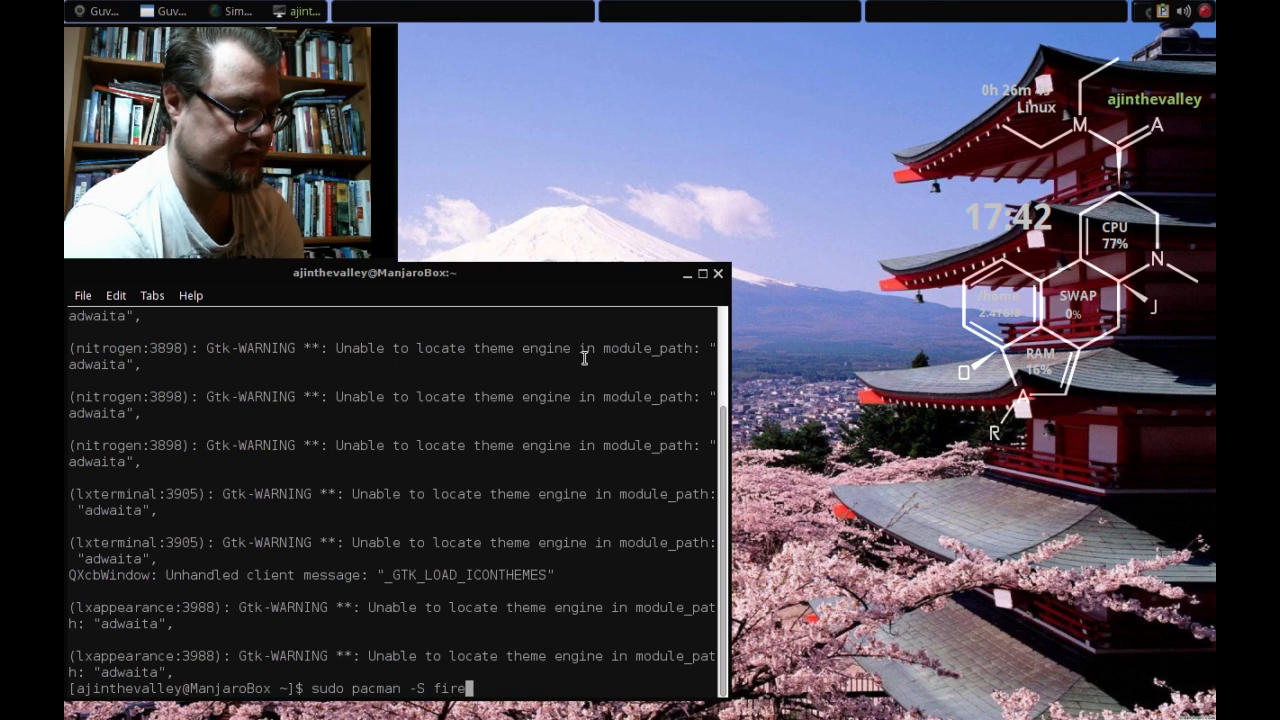
key("BackSpace")
type("fox")
key("Return")
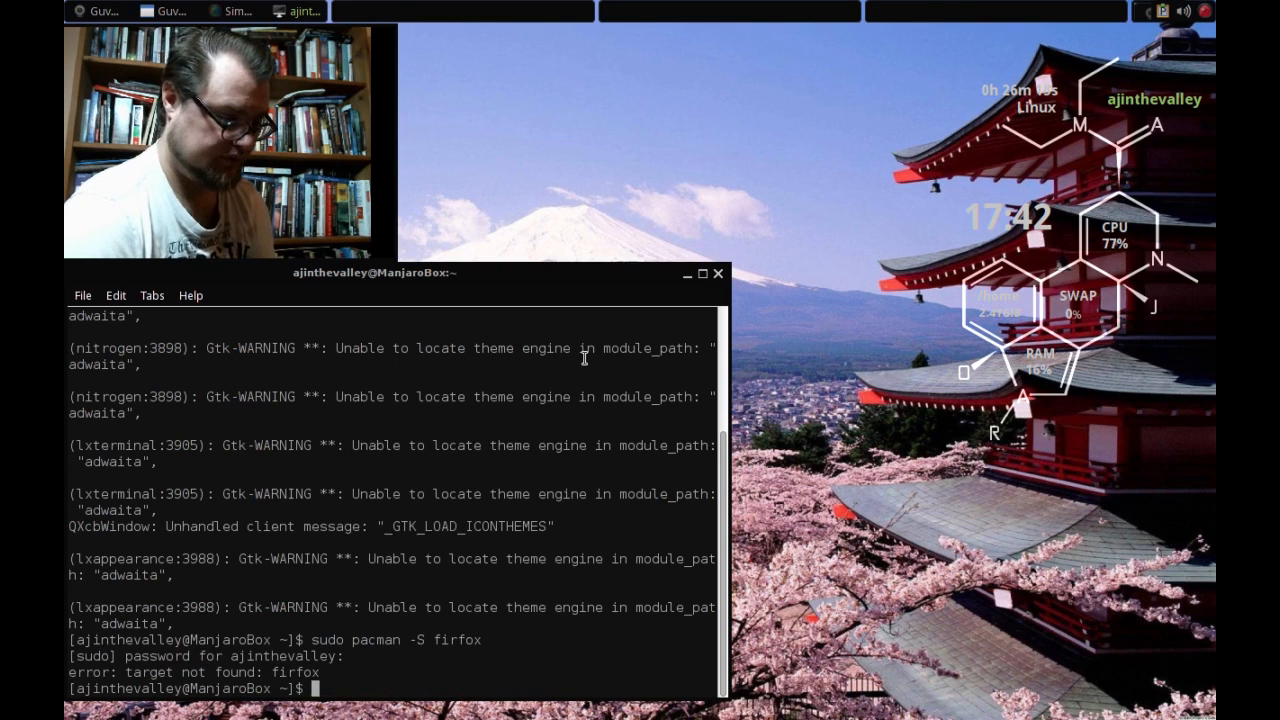
Correct the recalled command to sudo pacman -S firefox, run it, and answer y to proceed with the installation.
key("Up")
key("Left")
key("Left")
key("Left")
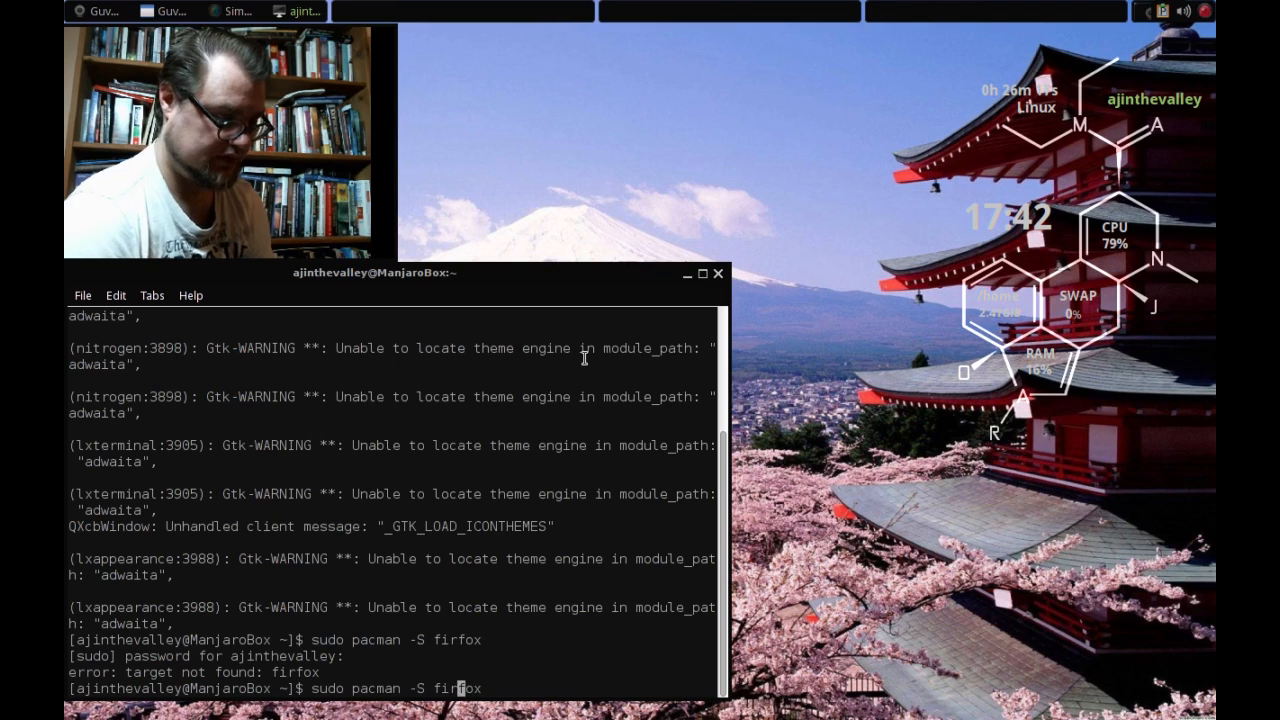
type("e")
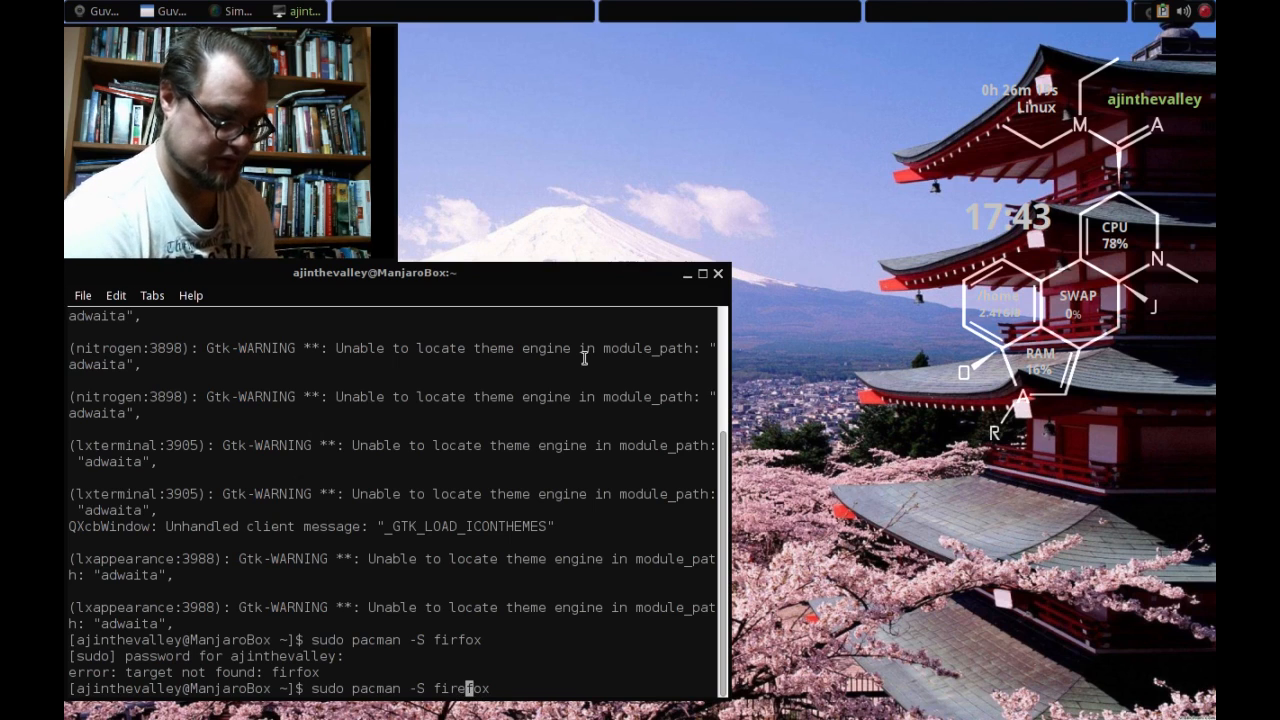
key("Return")
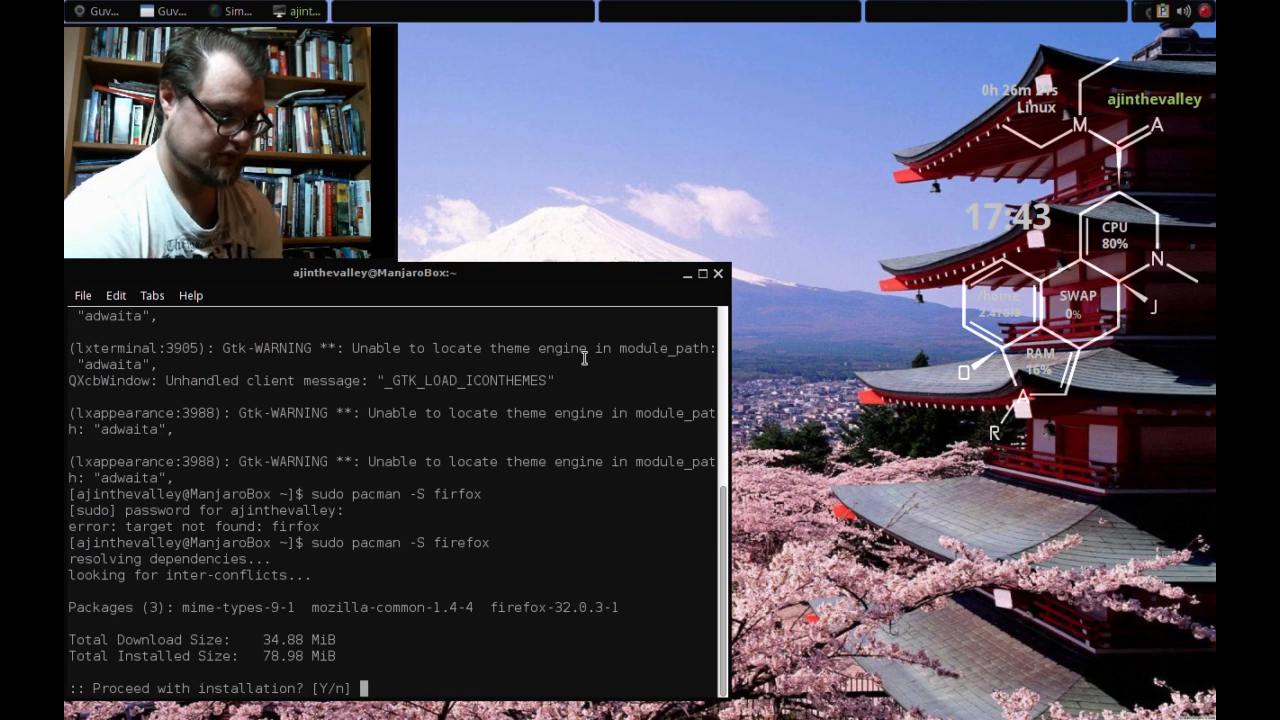
type("y")
key("Return")
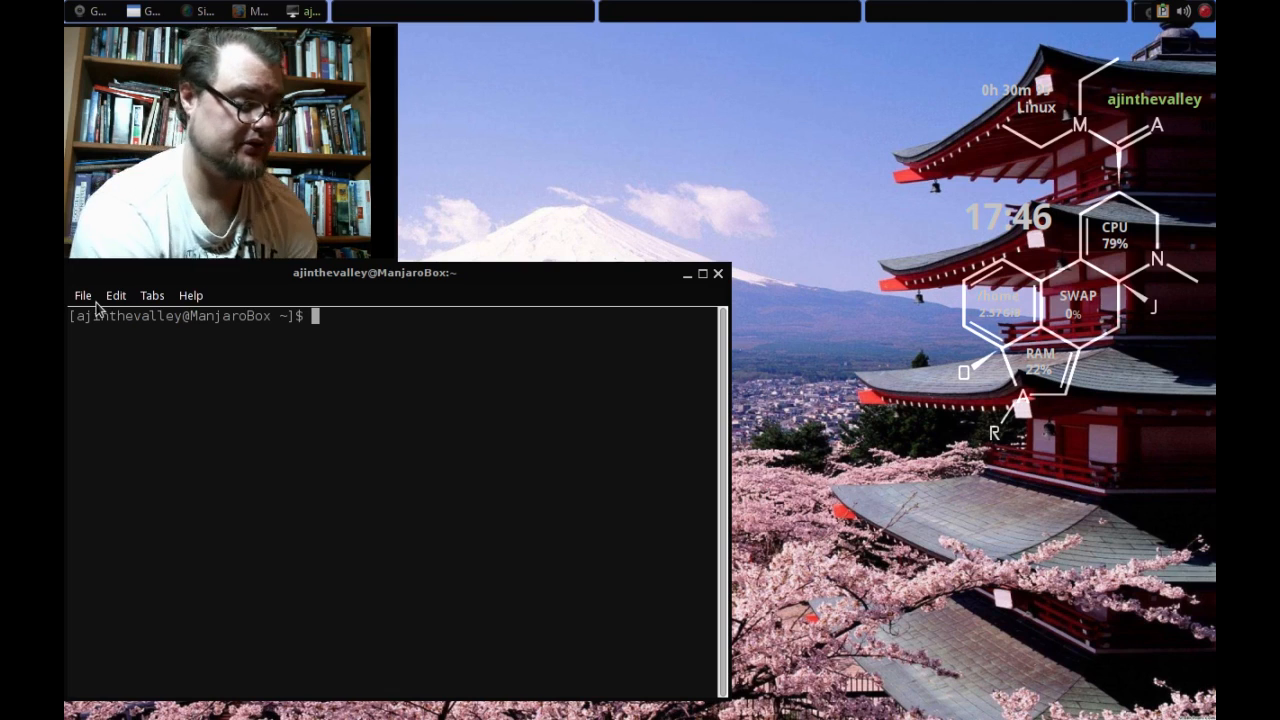
Launch the Turbulence assistant again by running turbulence in the terminal.
type("tur")
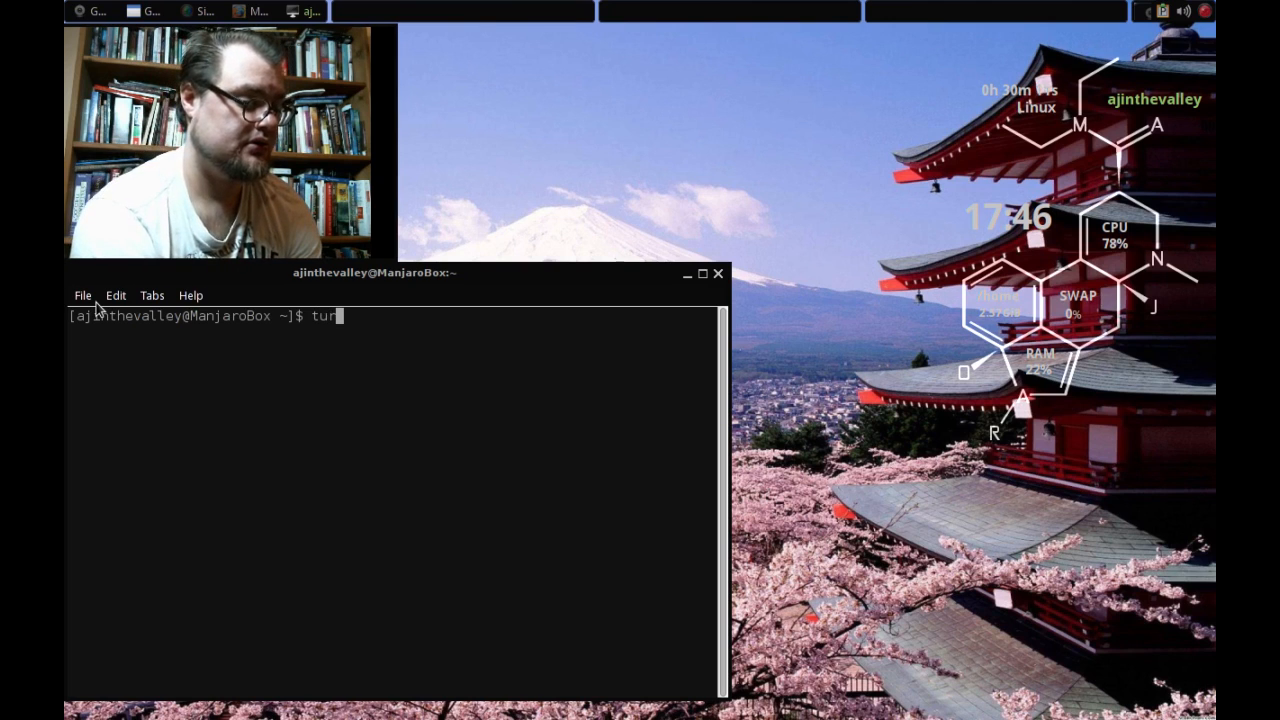
type("bulence")
key("Return")
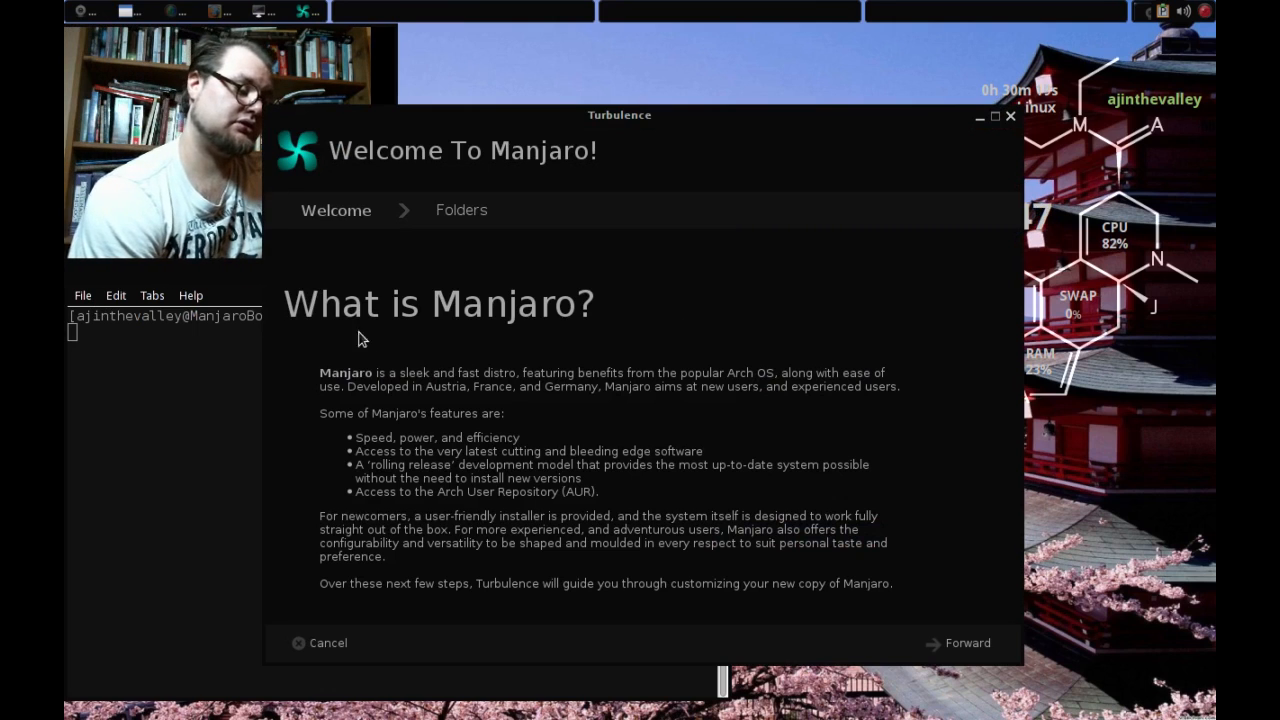
Keep all home folders active and the panel position Top, and select the Cherry Japan wallpaper.
left_click(970, 644)
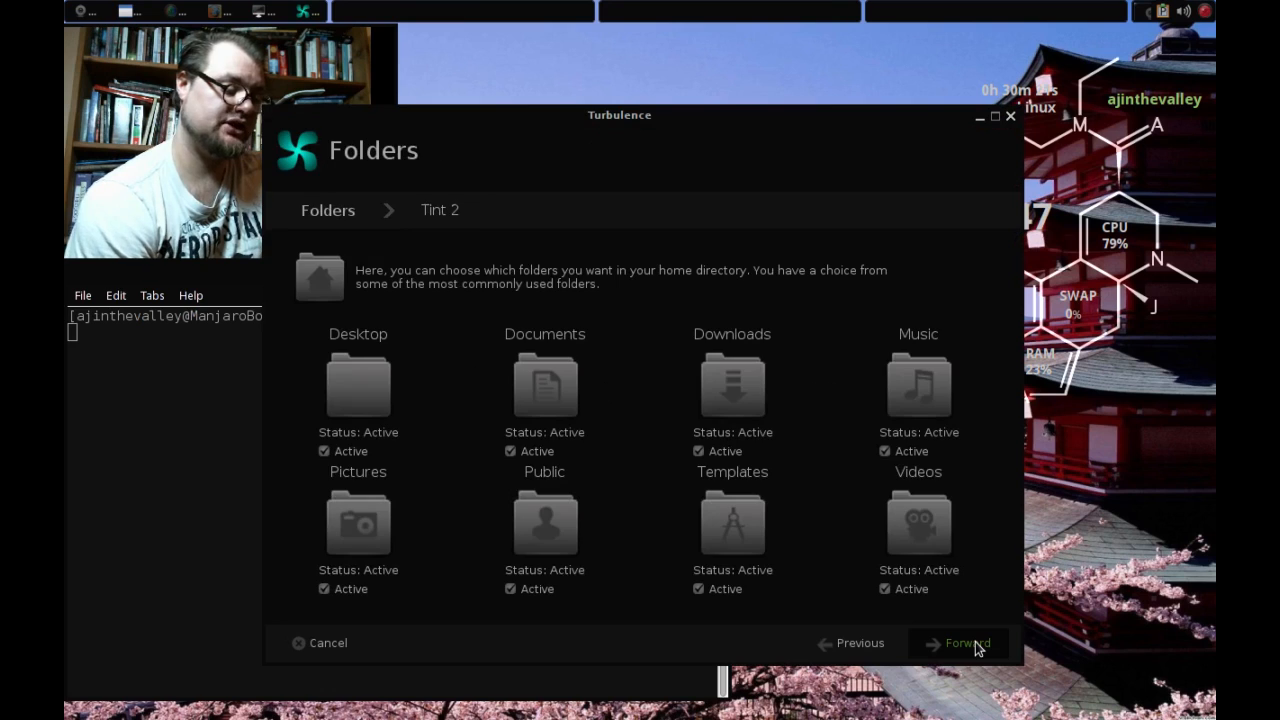
left_click(975, 648)
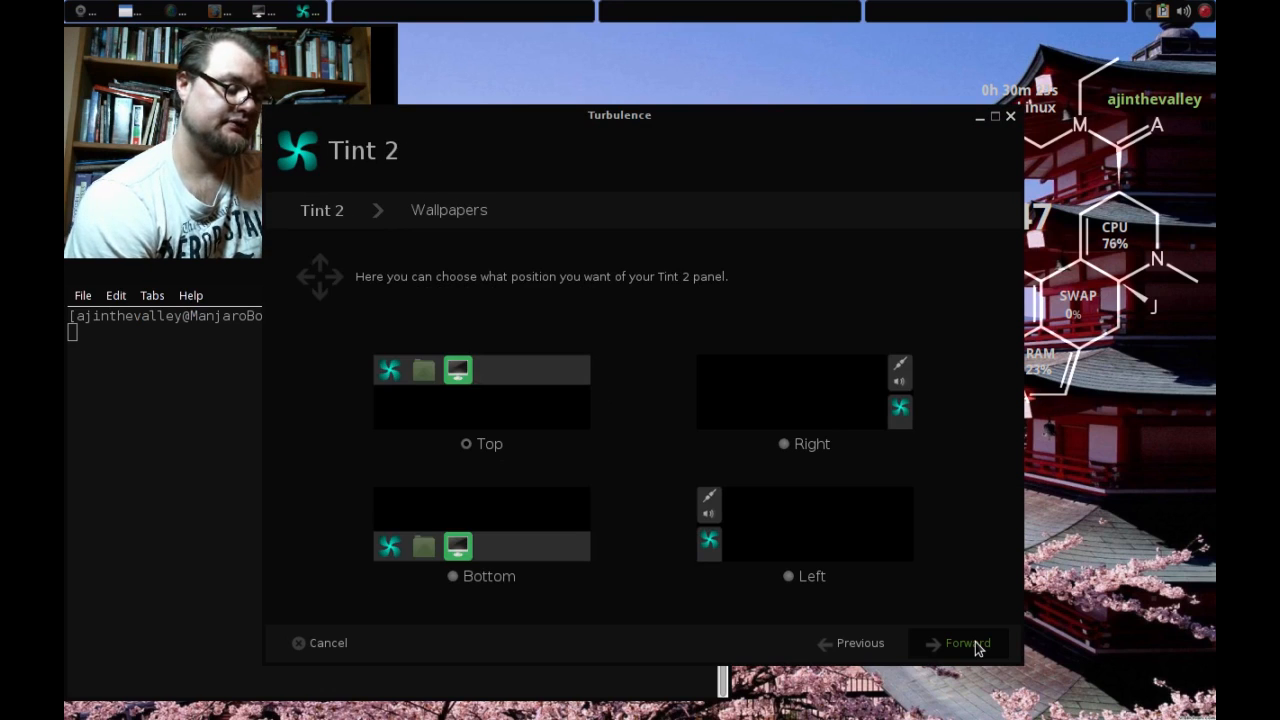
left_click(978, 649)
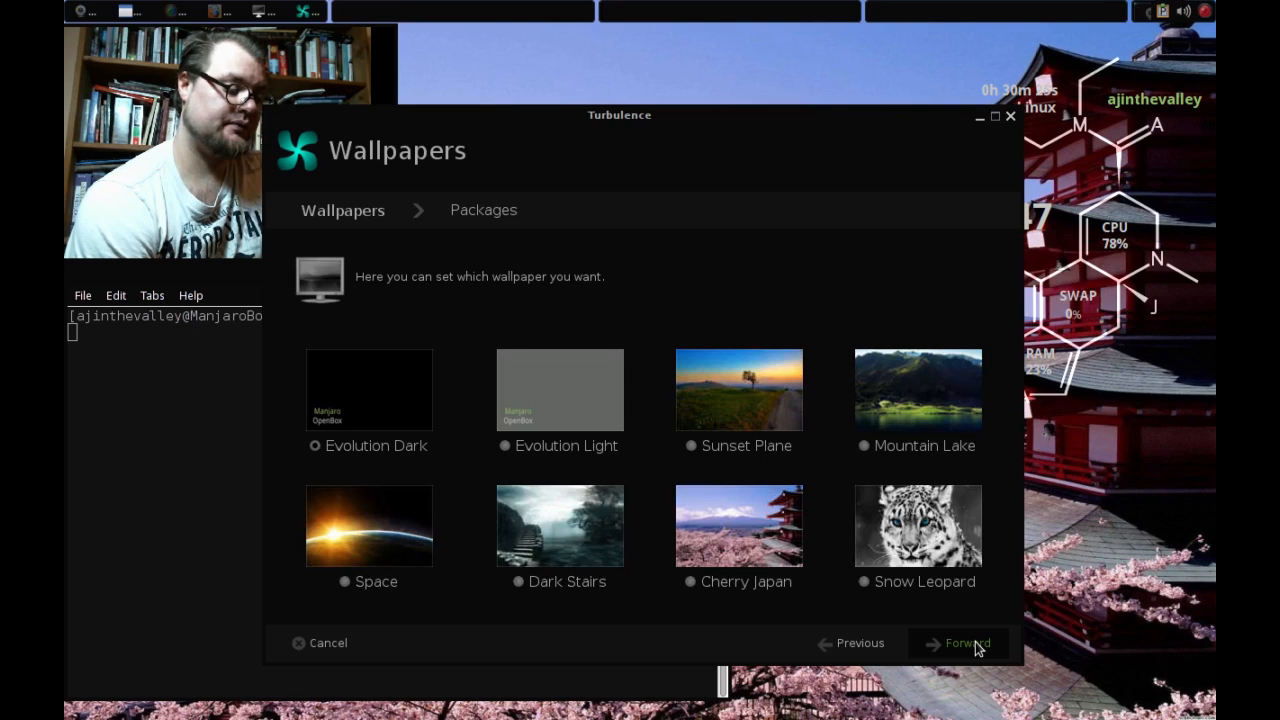
left_click(690, 583)
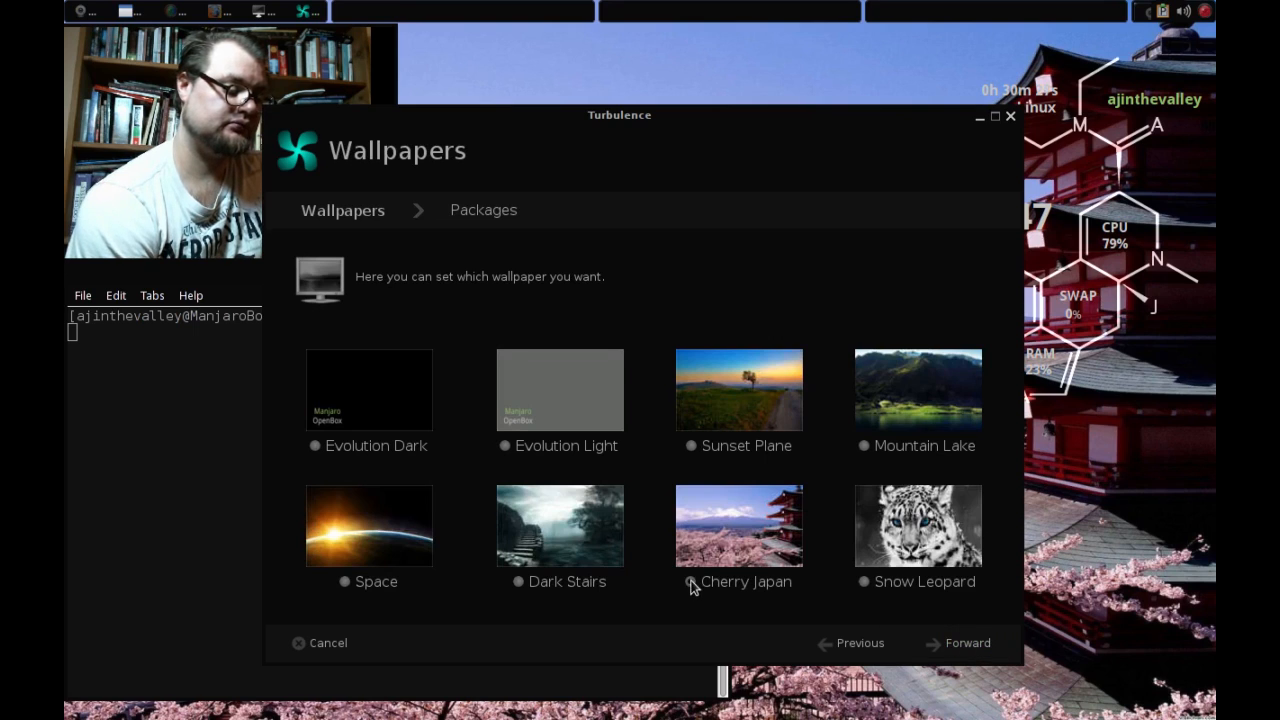
left_click(955, 648)
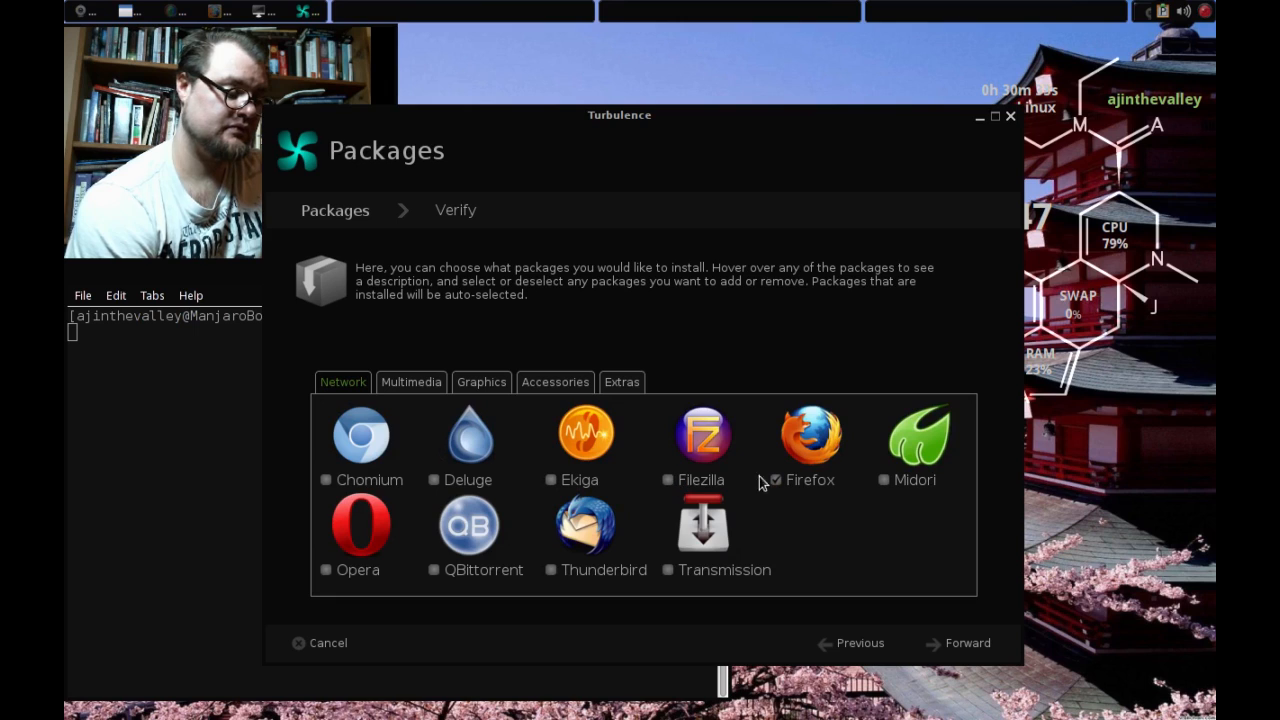
Choose Filezilla and Transmission alongside Firefox for network, Audacious and VLC for multimedia, and Evince, Gimp and Viewnior for graphics.
left_click(668, 481)
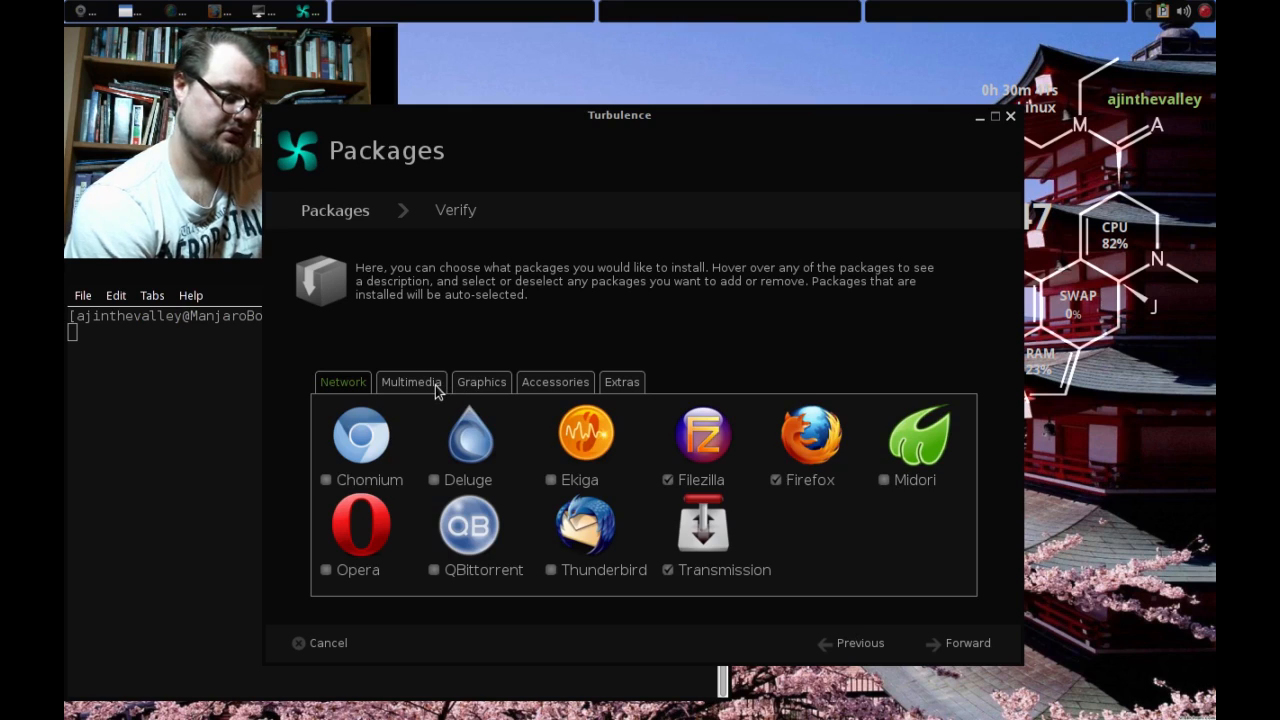
left_click(437, 384)
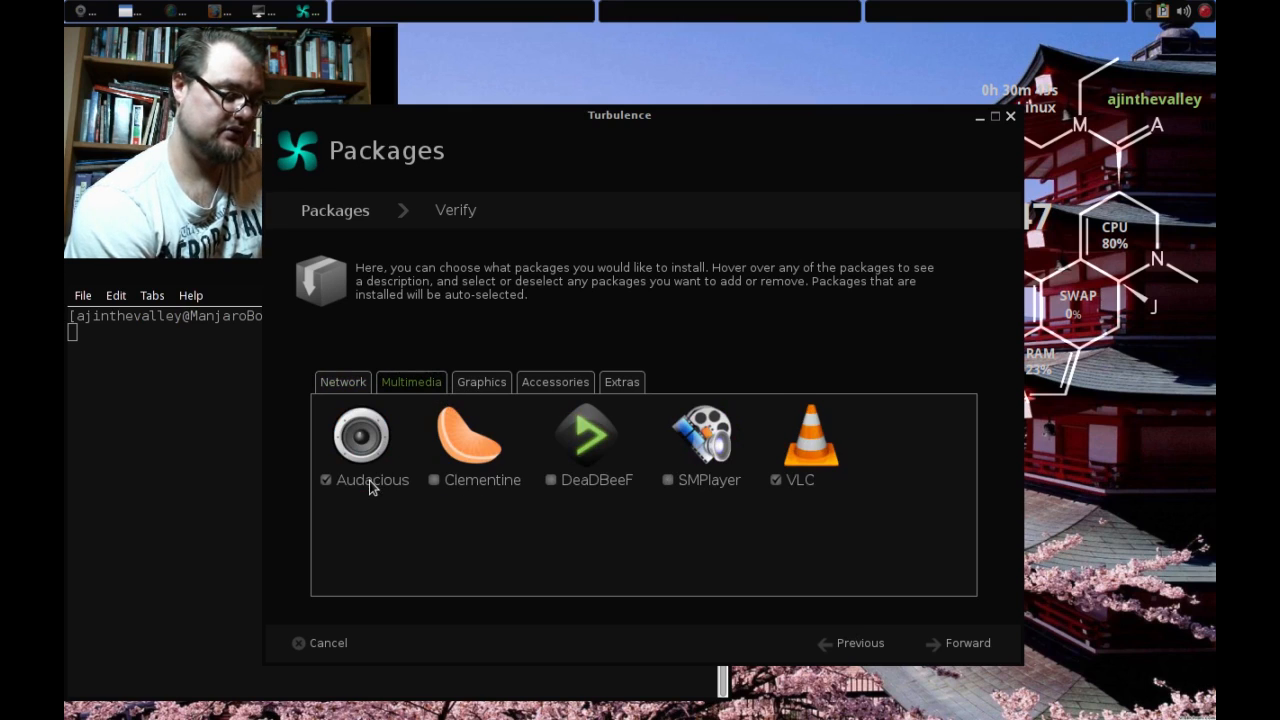
left_click(468, 388)
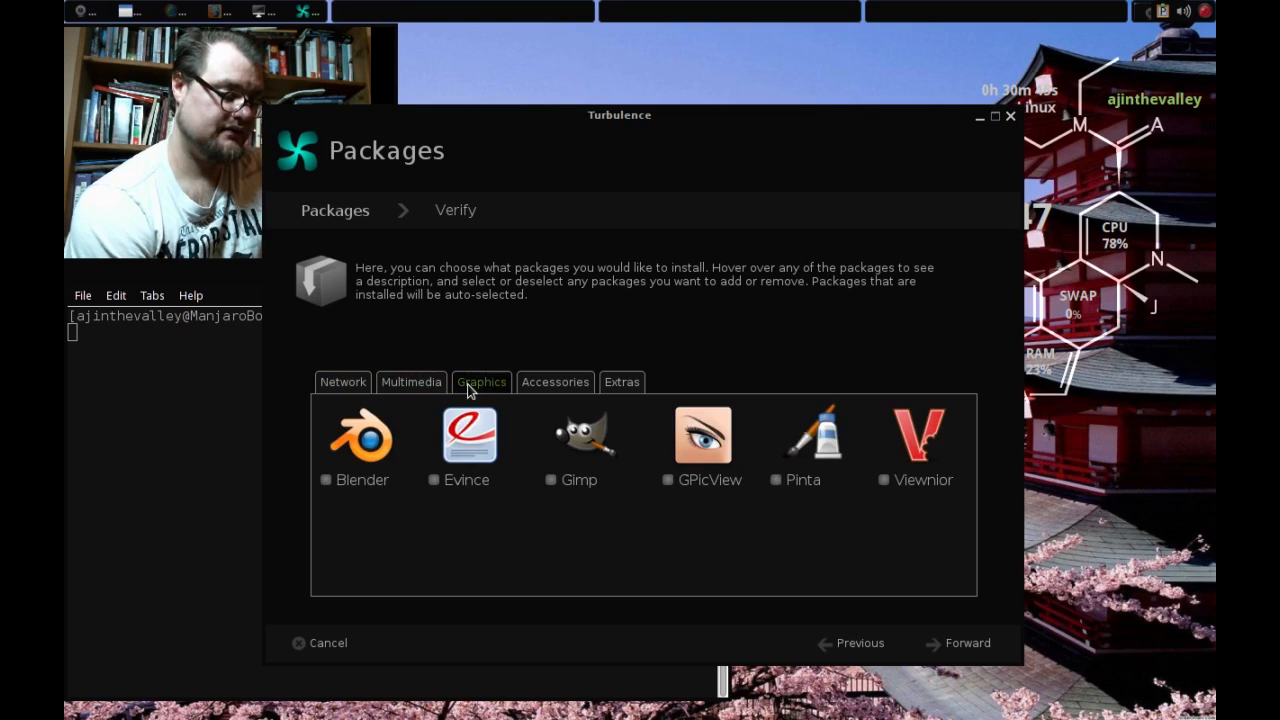
left_click(455, 479)
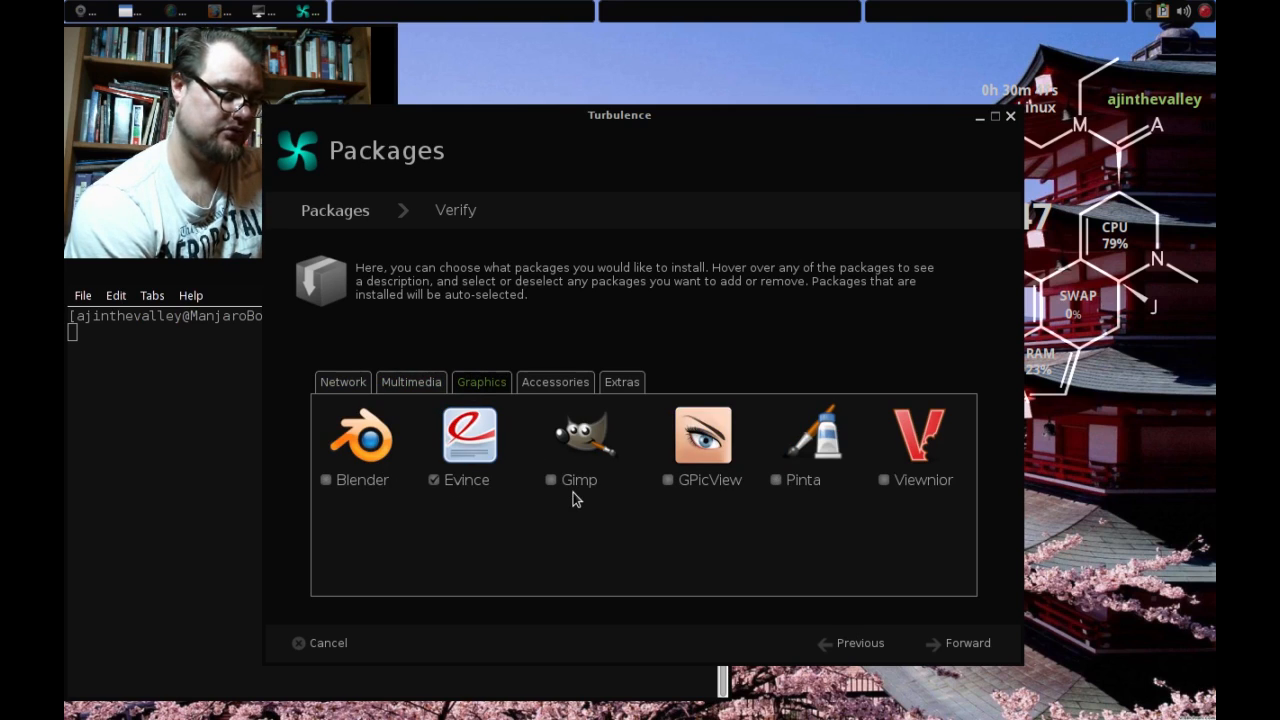
left_click(566, 489)
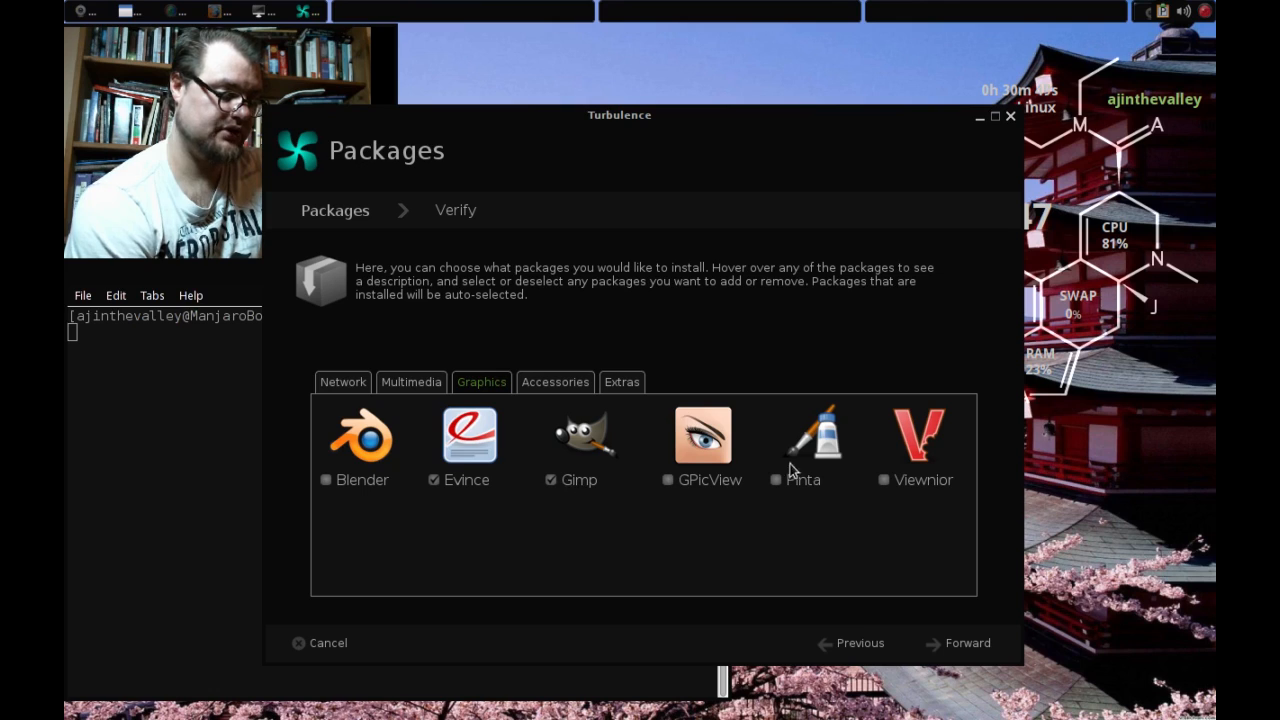
left_click(889, 483)
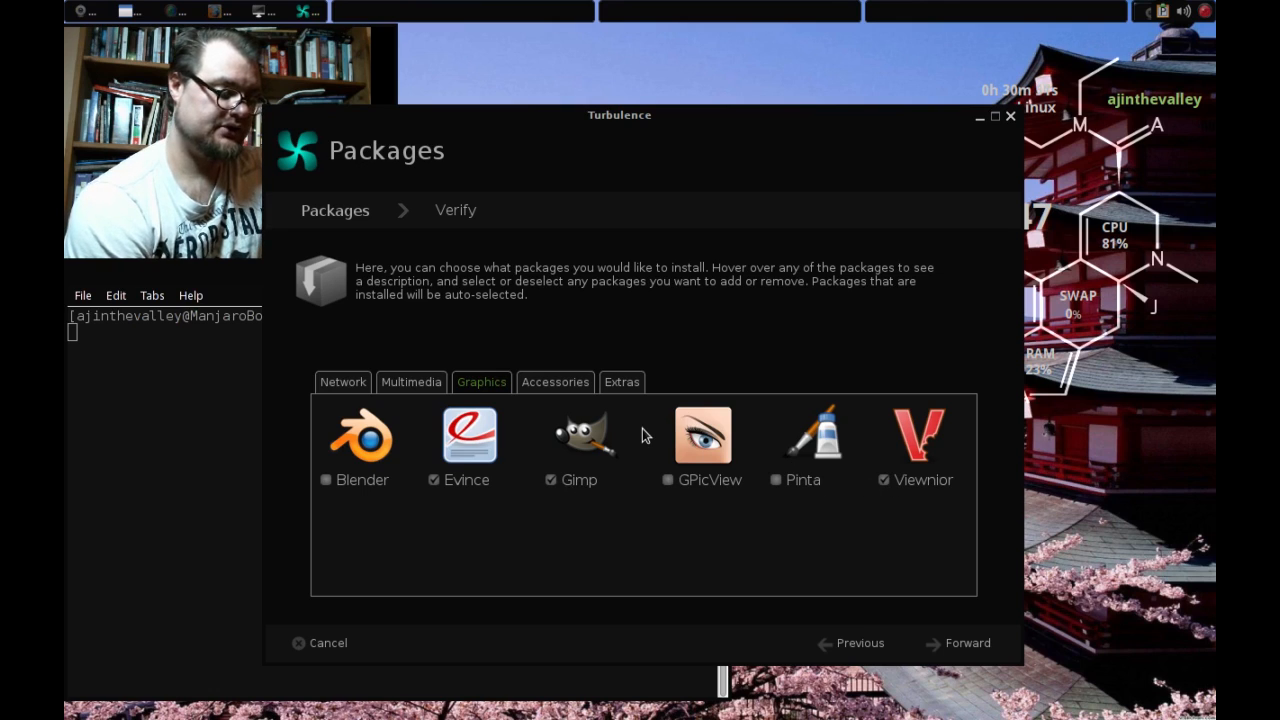
Keep the selected accessories, add Aur Support, Libre Office Installer, Multimedia Support and Printer Support as extras, and review the settings summary.
left_click(570, 386)
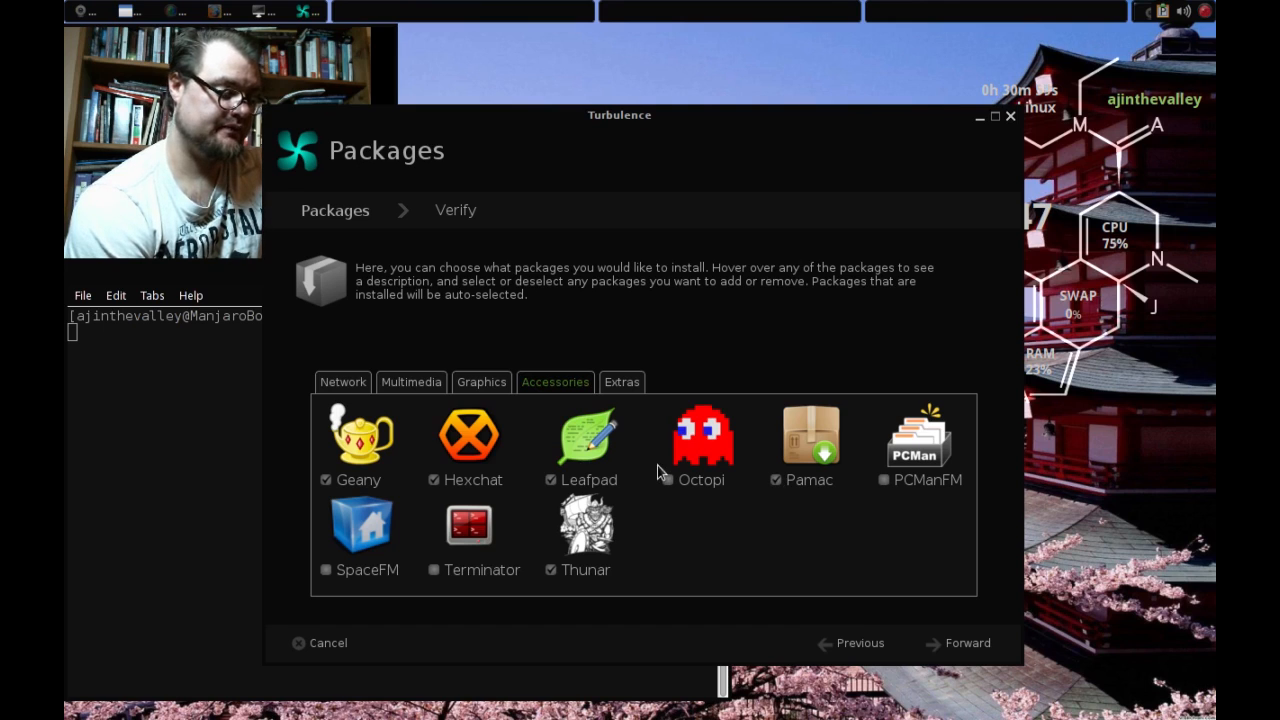
left_click(639, 386)
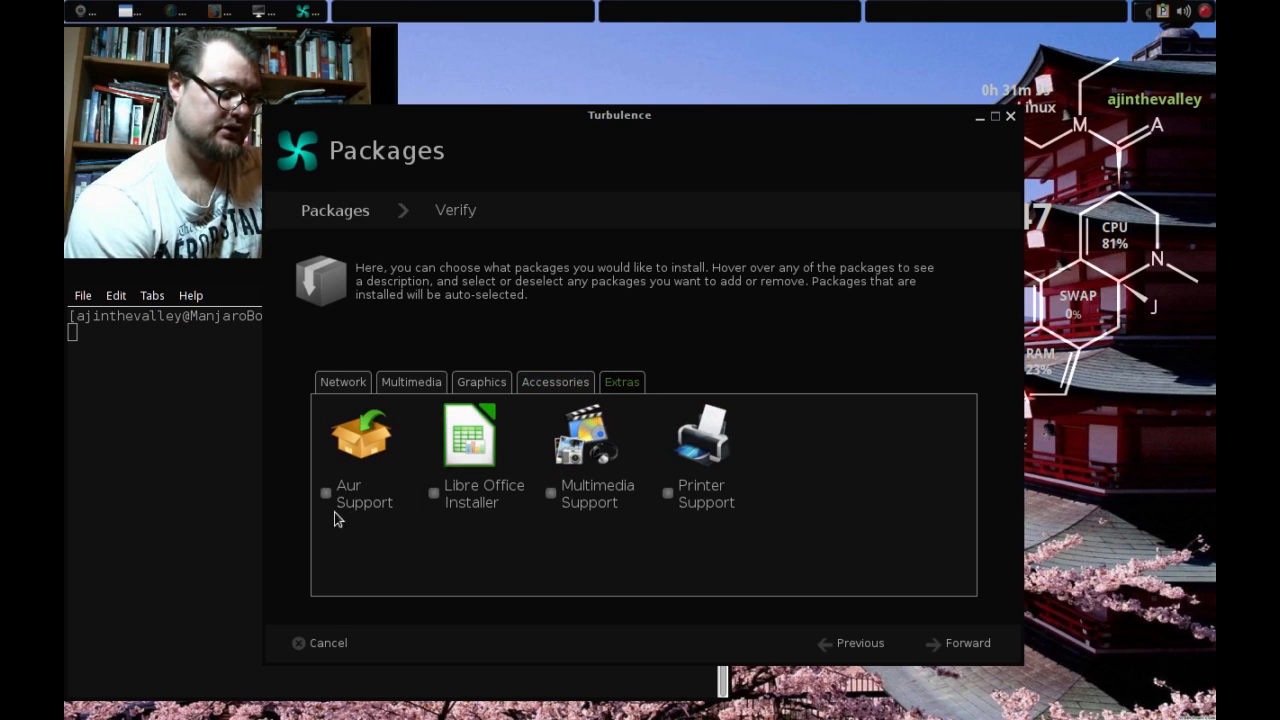
left_click(340, 500)
left_click(437, 497)
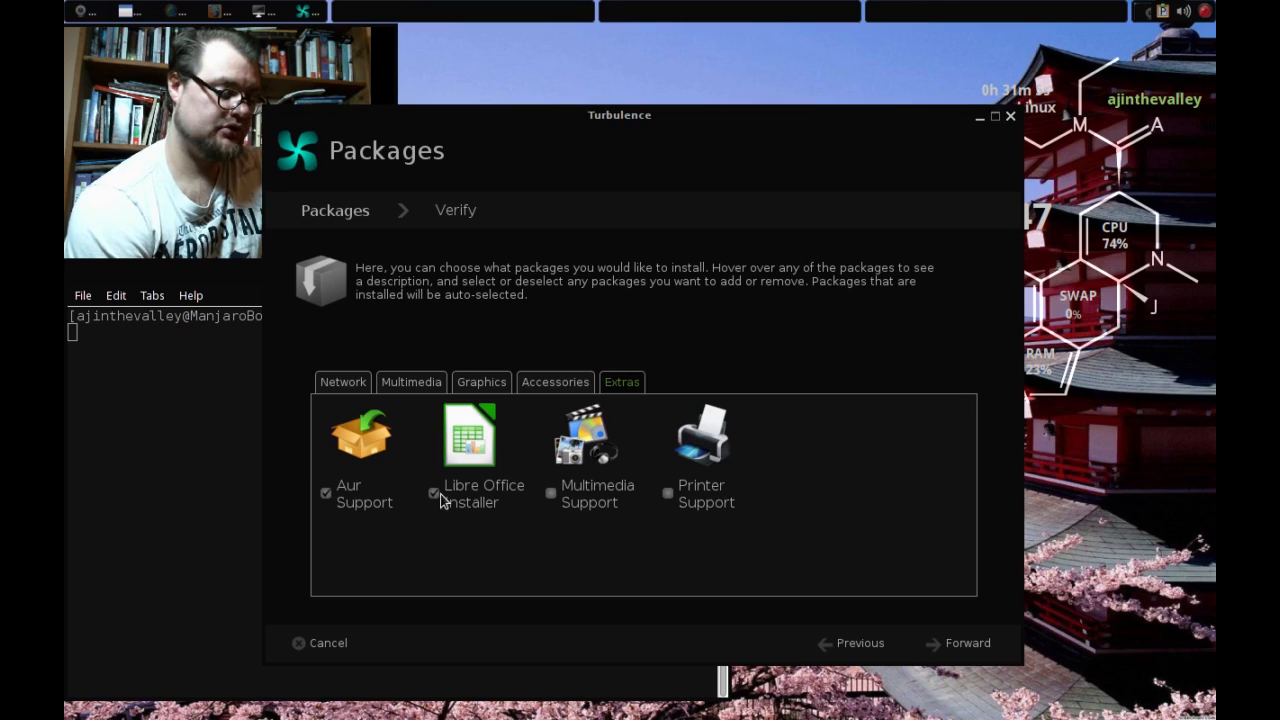
left_click(560, 494)
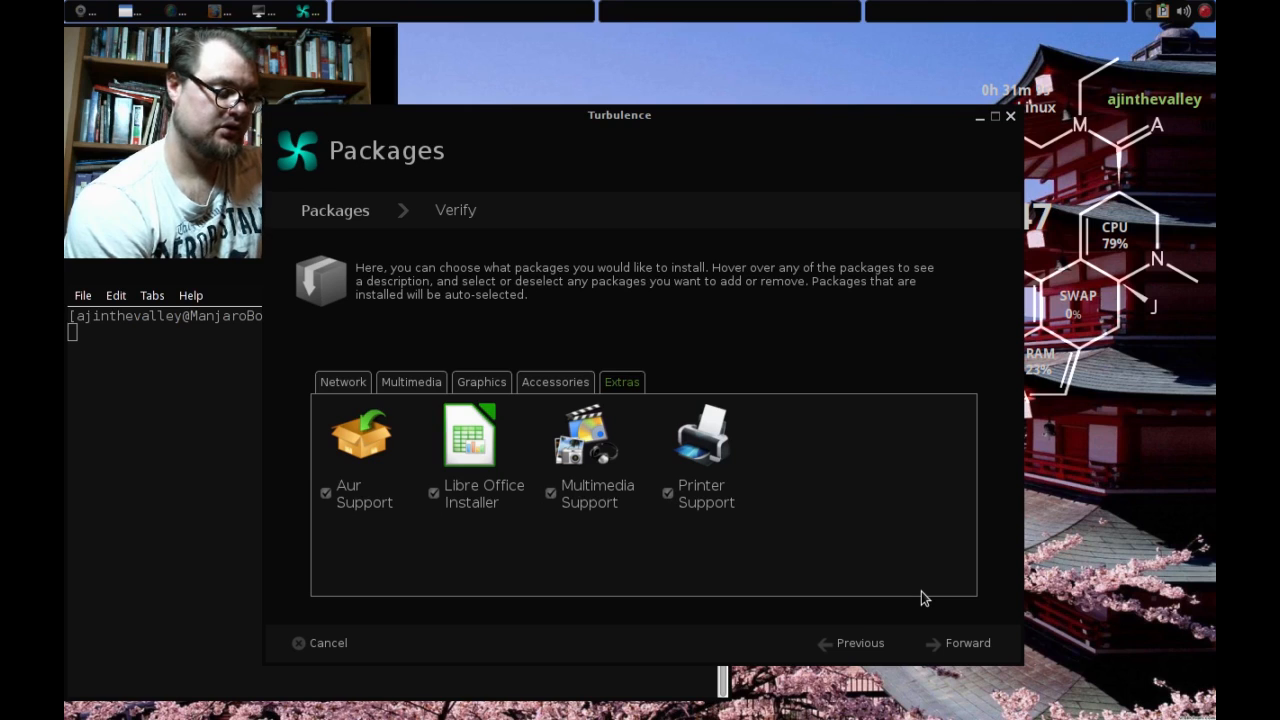
left_click(974, 643)
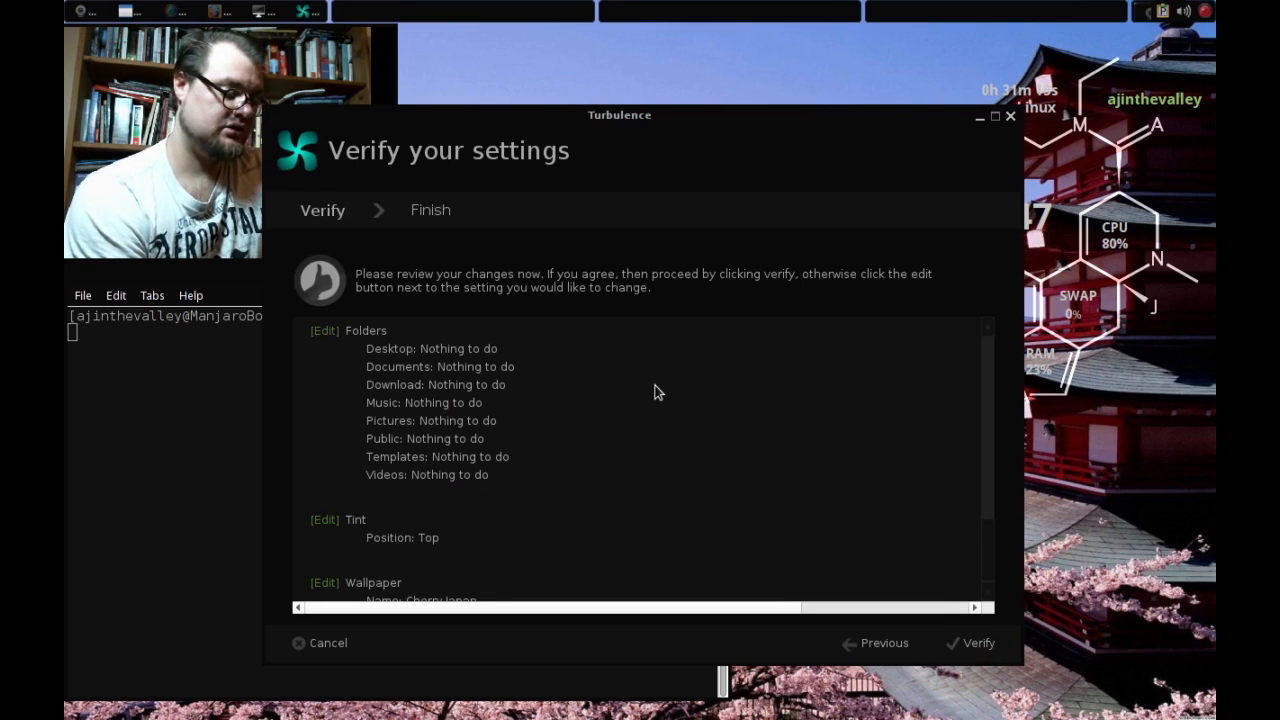
scroll(655, 392, "down", 2)
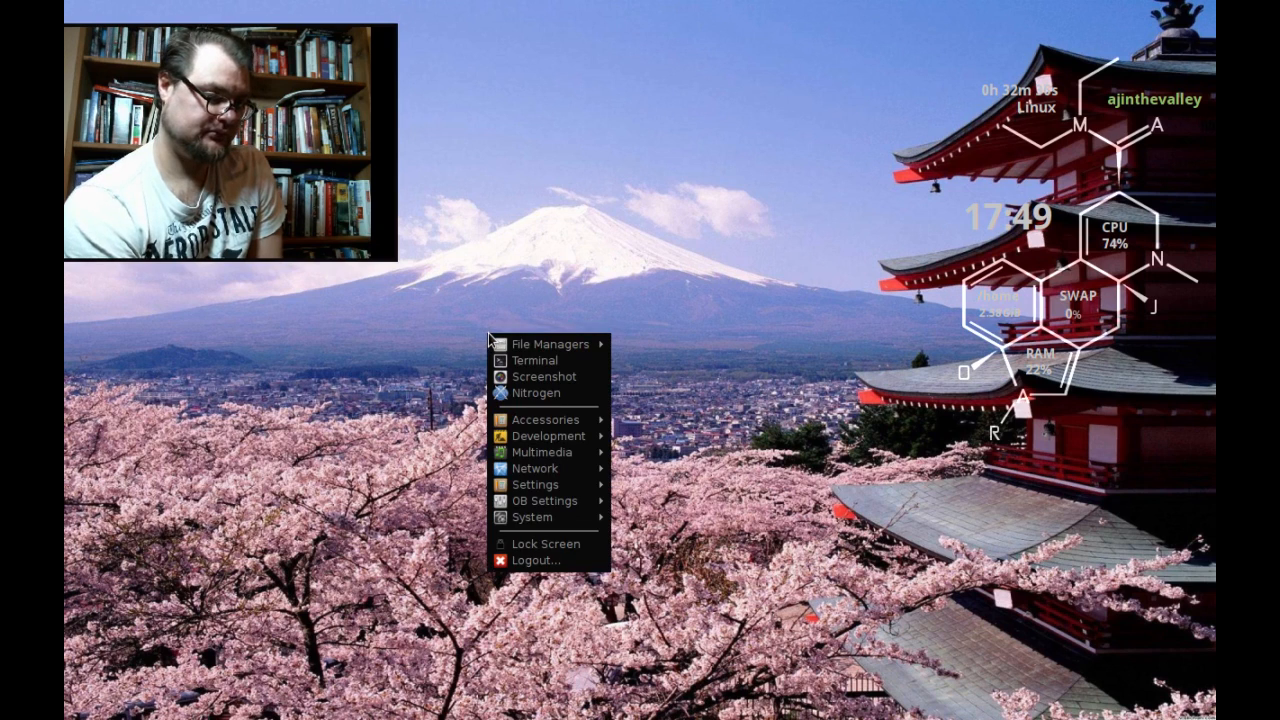
Start a full system upgrade in a new terminal with sudo pacman -Syu and enter the sudo password.
left_click(532, 359)
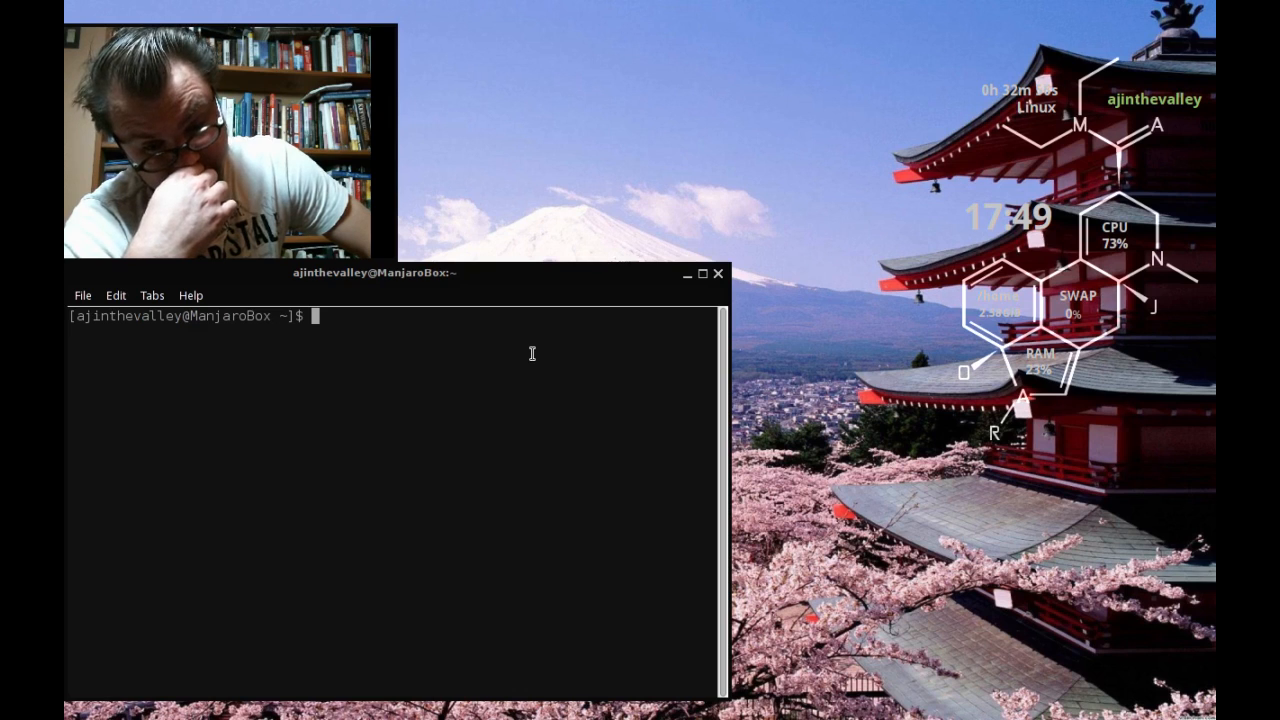
type("sudo pacman -S pamac")
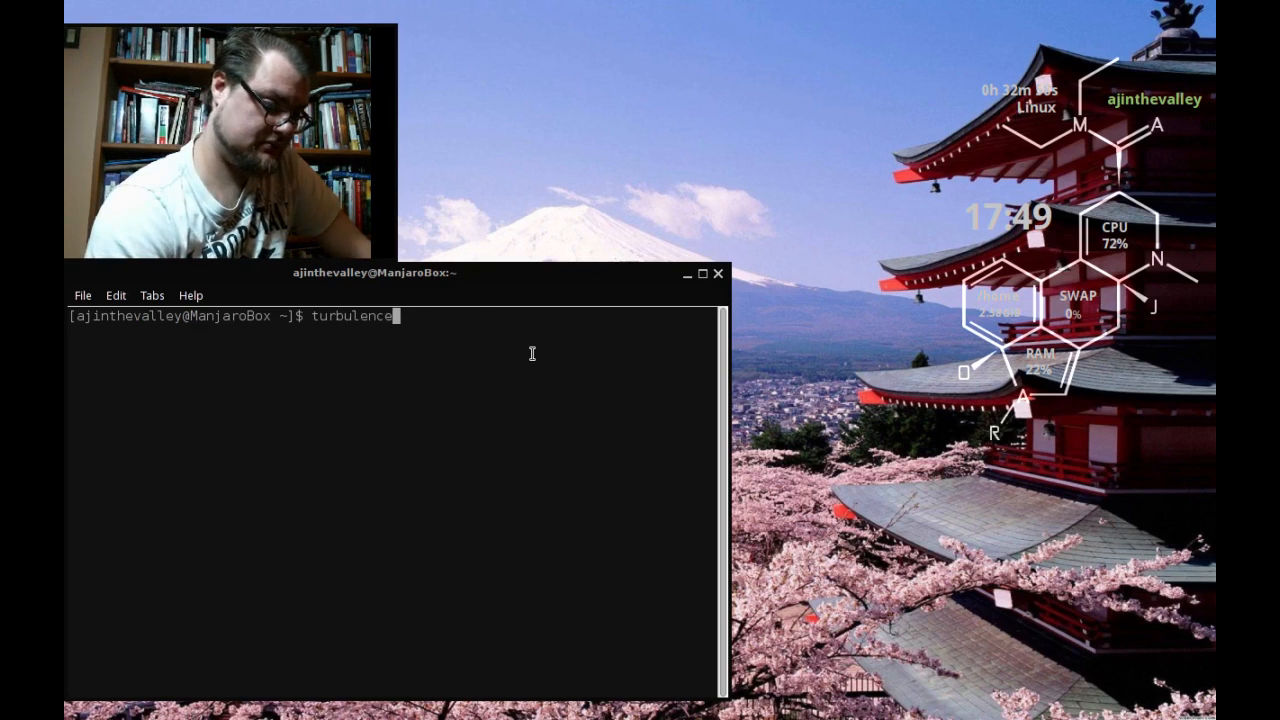
key("BackSpace")
key("BackSpace")
key("BackSpace")
key("BackSpace")
key("BackSpace")
key("BackSpace")
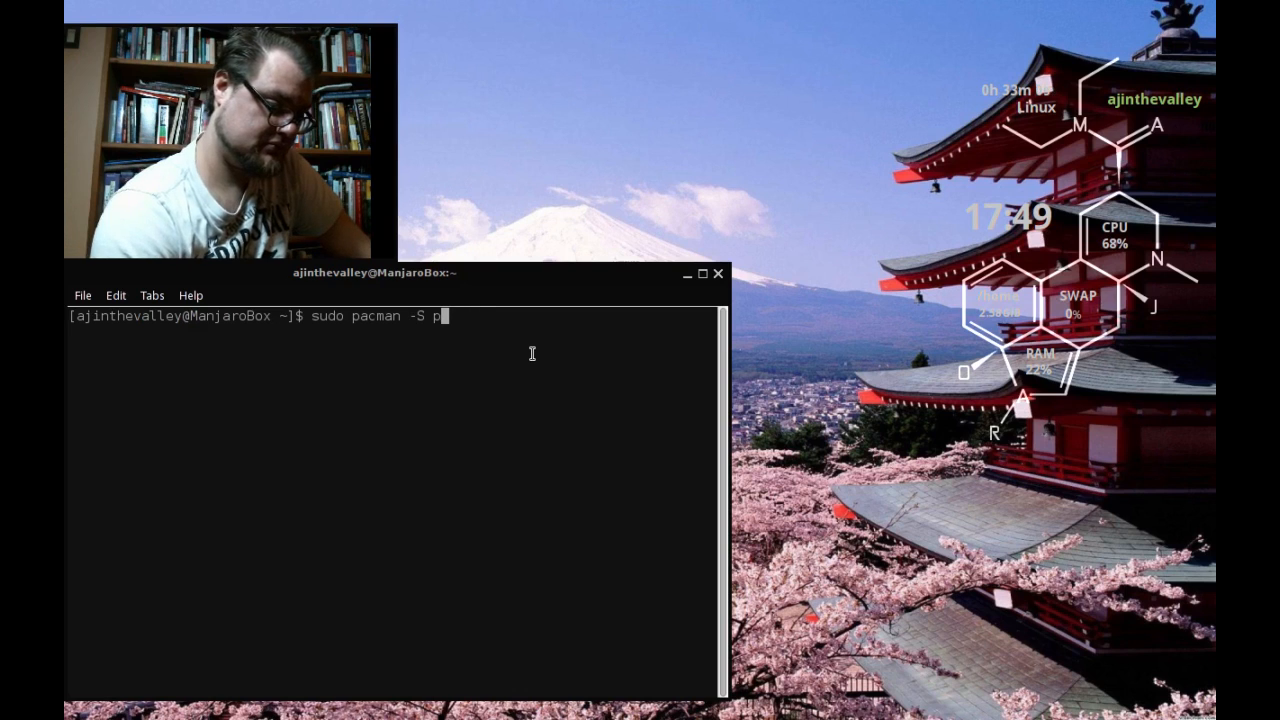
type("yu")
key("Return")
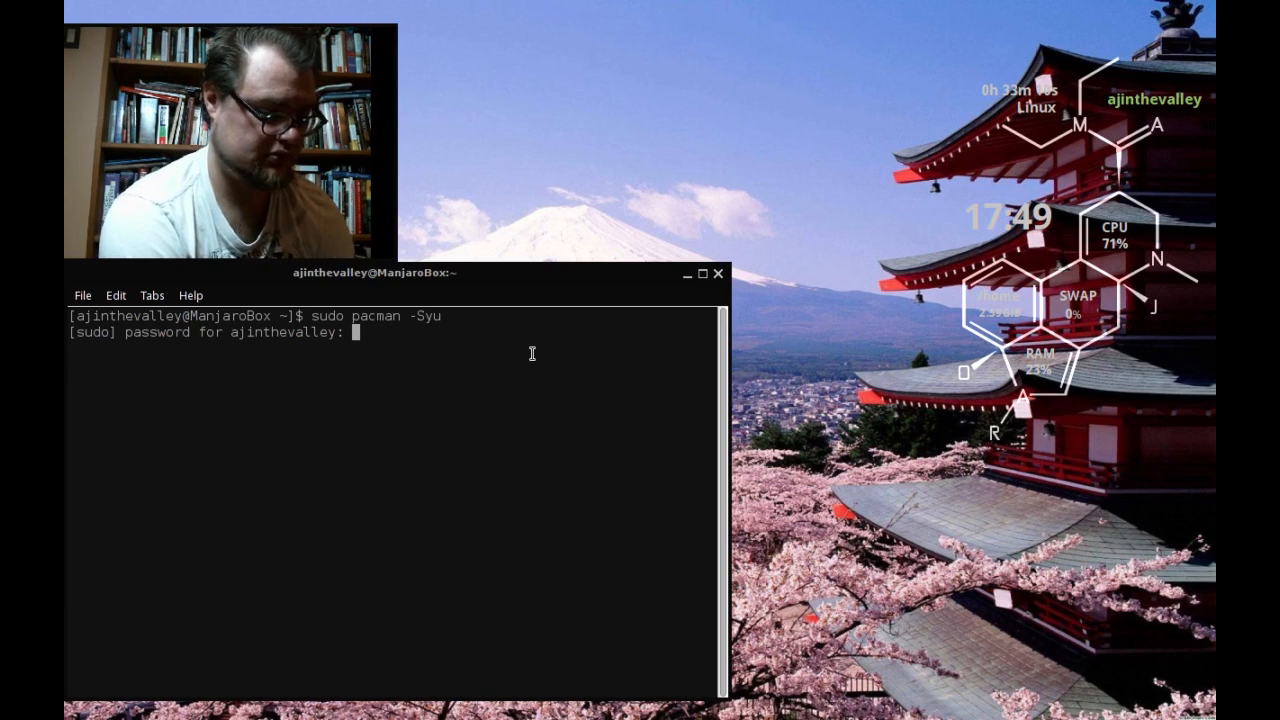
key("Return")
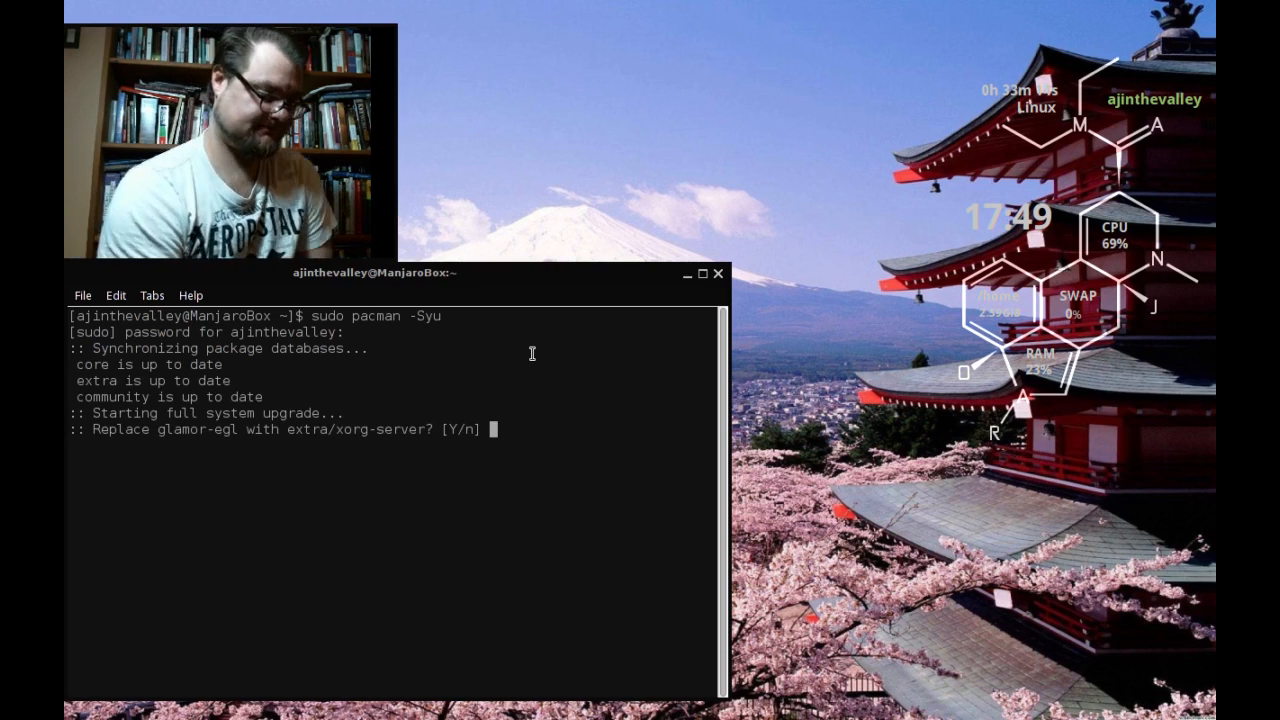
Accept the replacements of glamor-egl, intel-dri, lzo2 and mhwd-nvidia-legacy, and proceed with installing the system upgrade.
type("y")
key("Return")
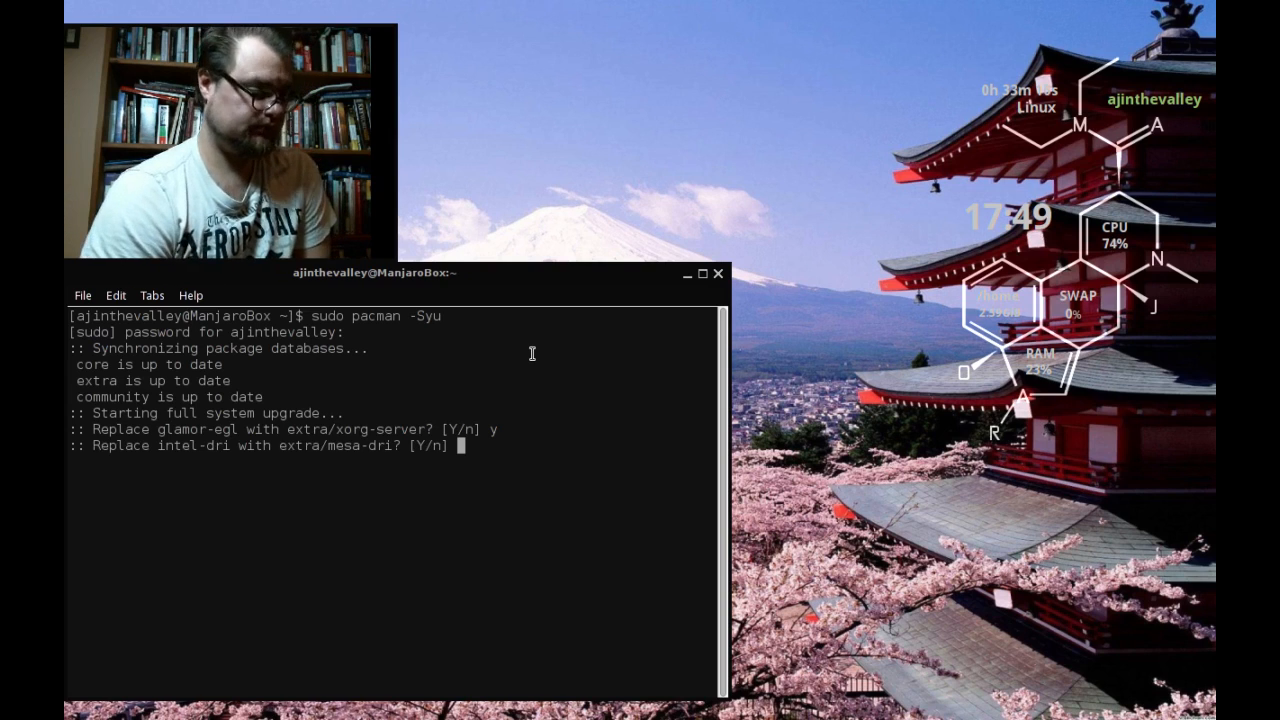
type("y")
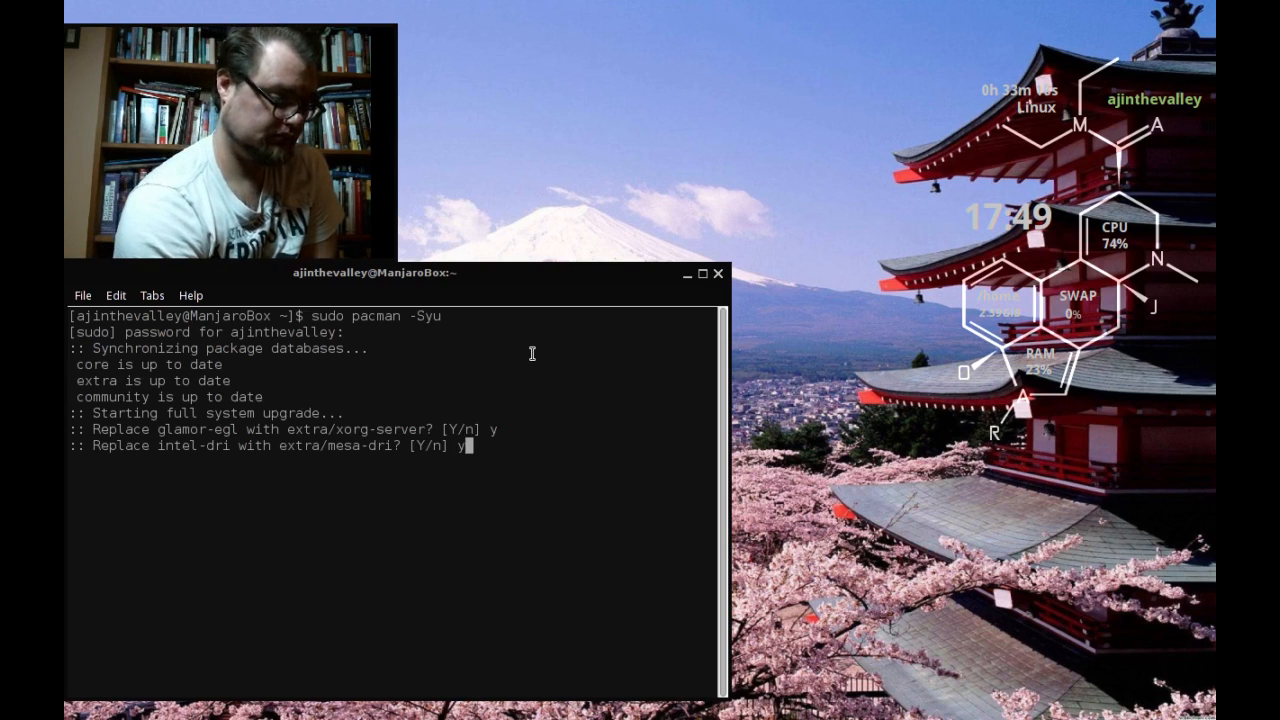
key("Return")
type("y")
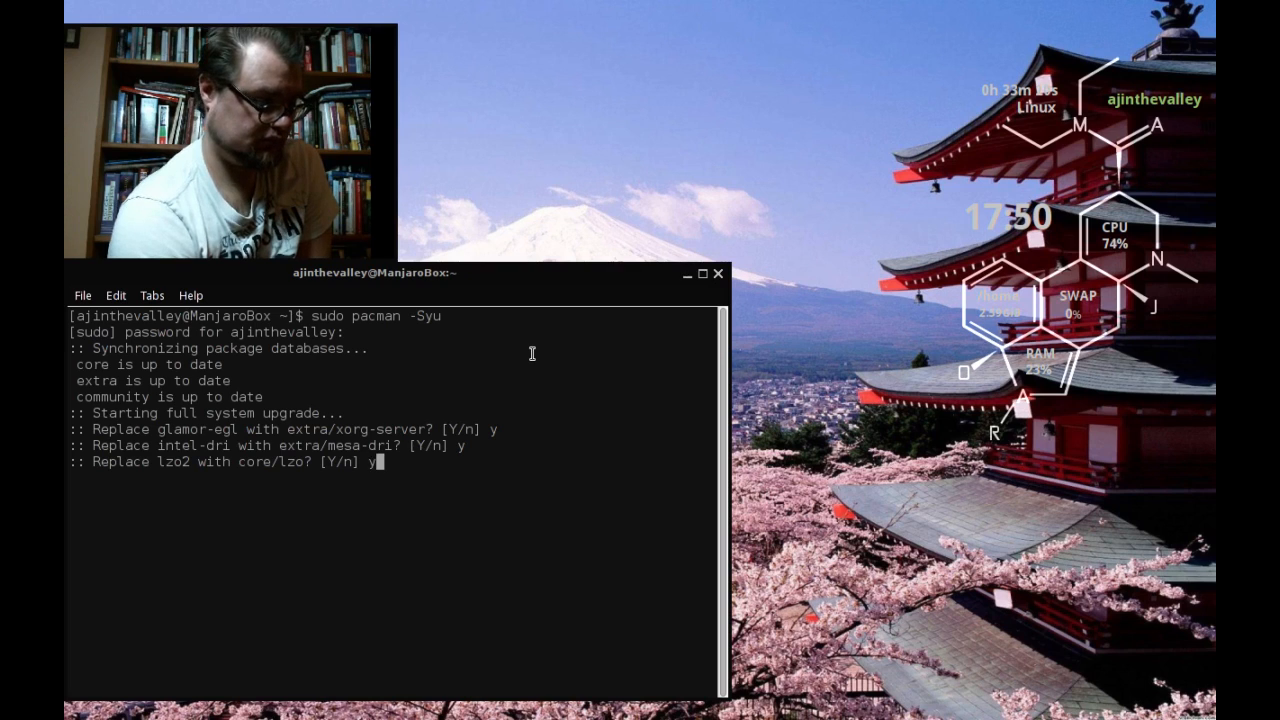
key("Return")
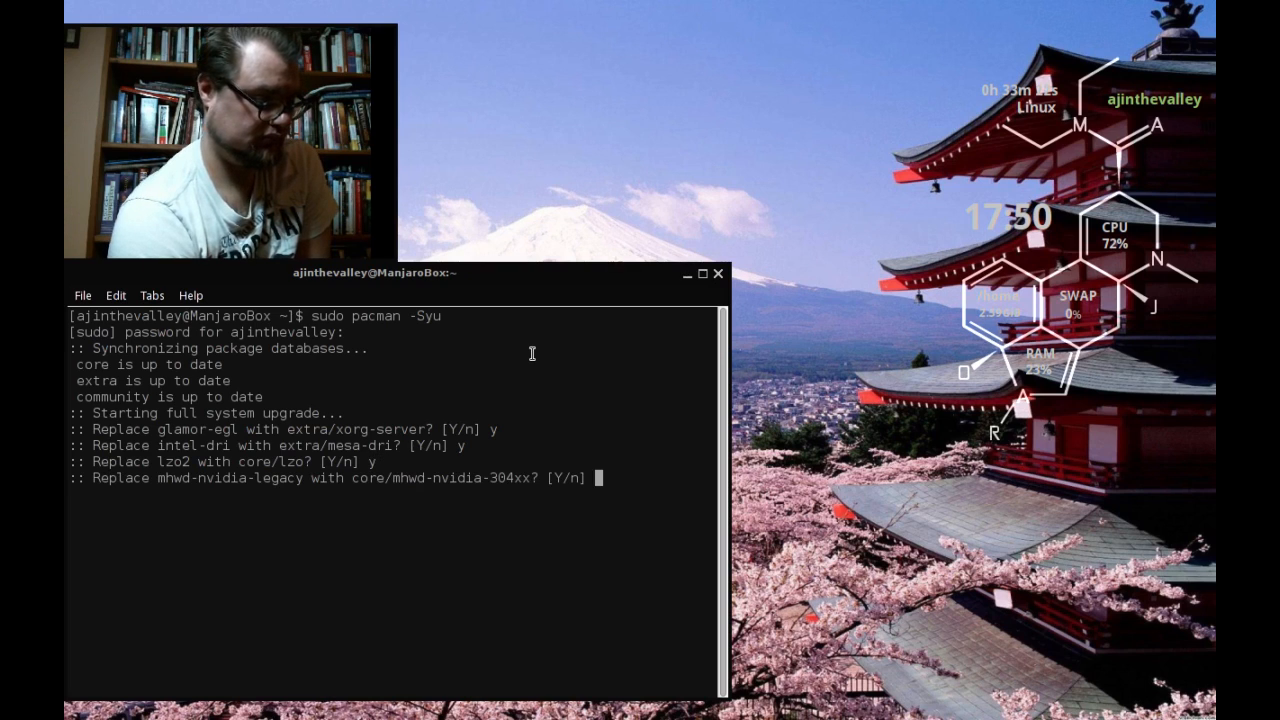
type("y")
key("Return")
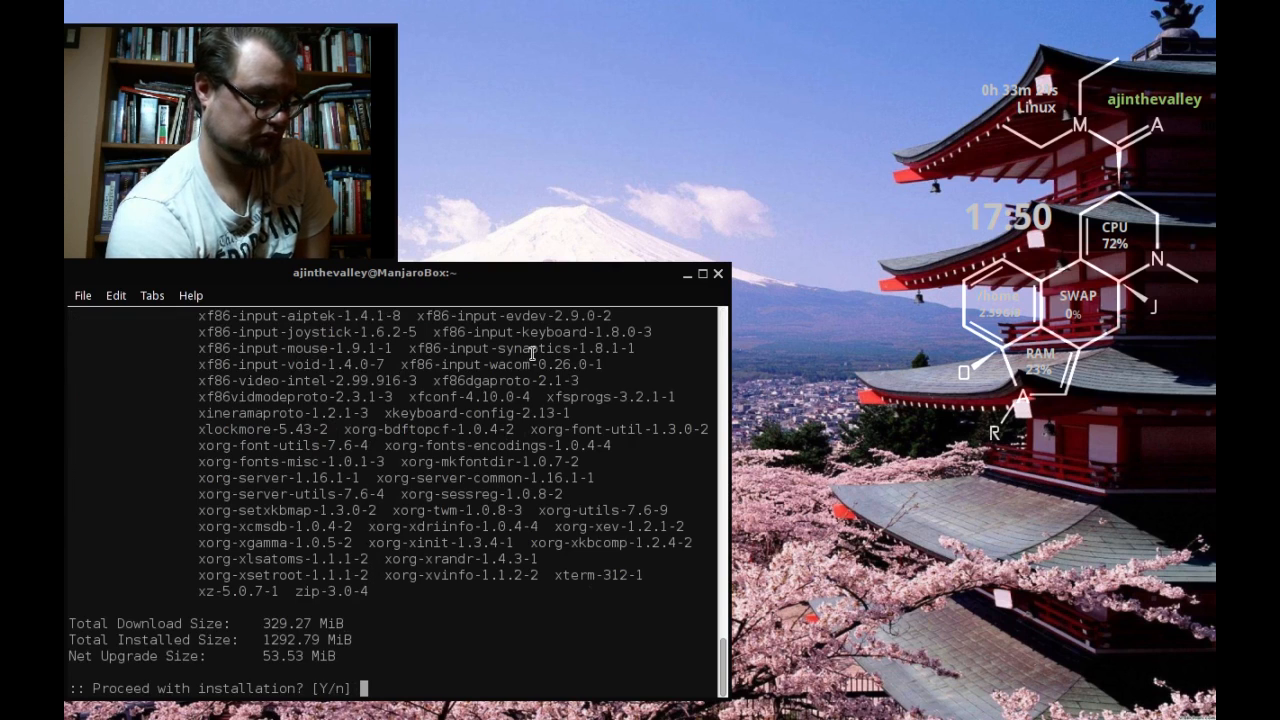
type("y")
key("Return")
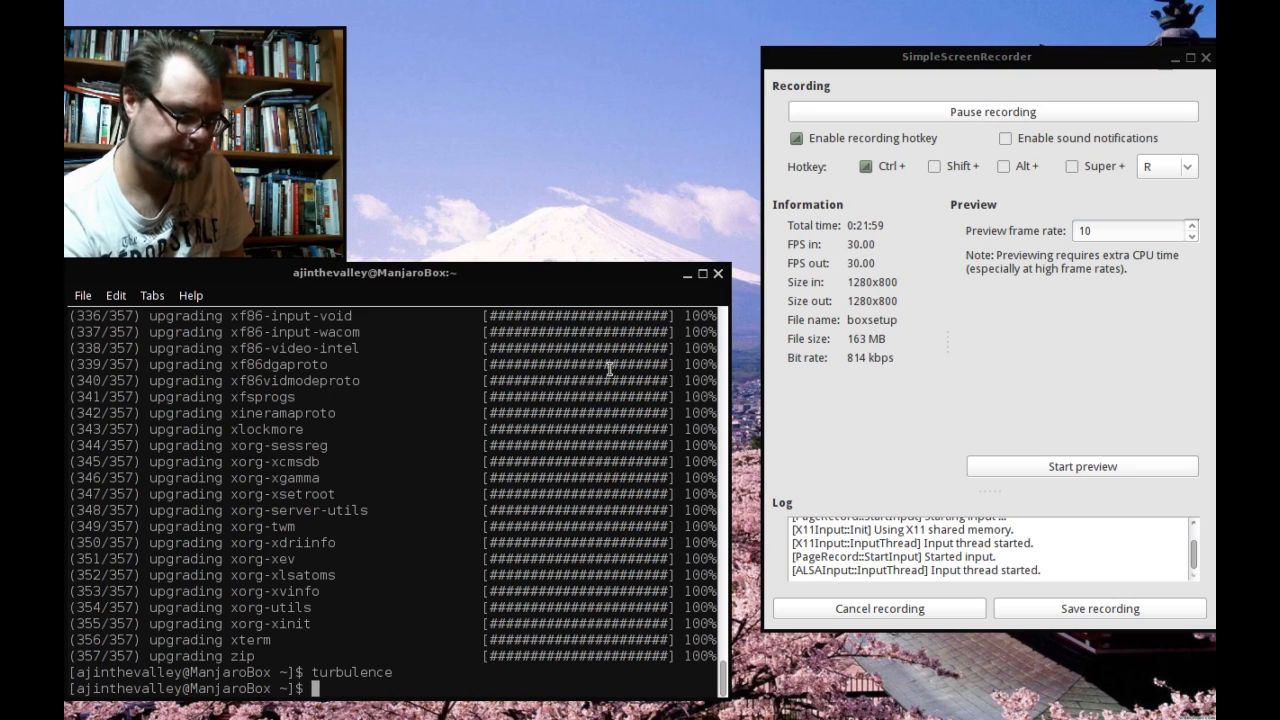
Rerun turbulence from the terminal, keeping all home folders active and selecting the Cherry Japan wallpaper.
key("Up")
key("Return")
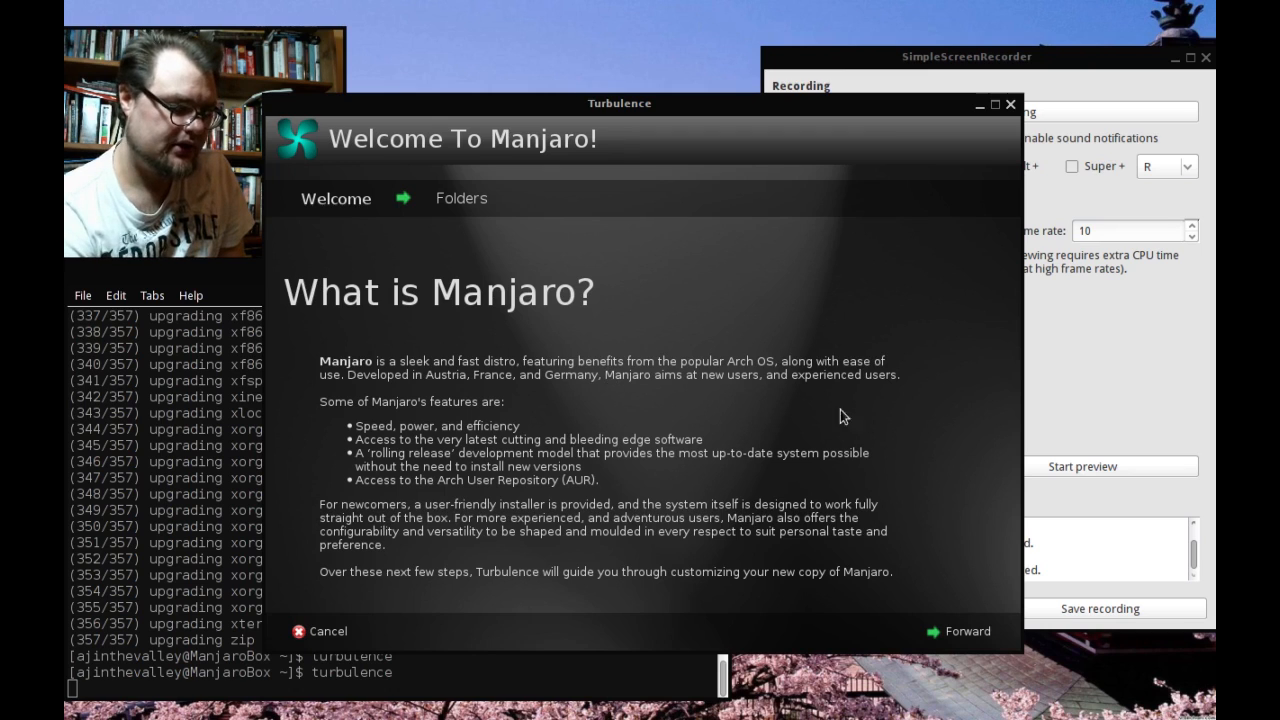
left_click(965, 631)
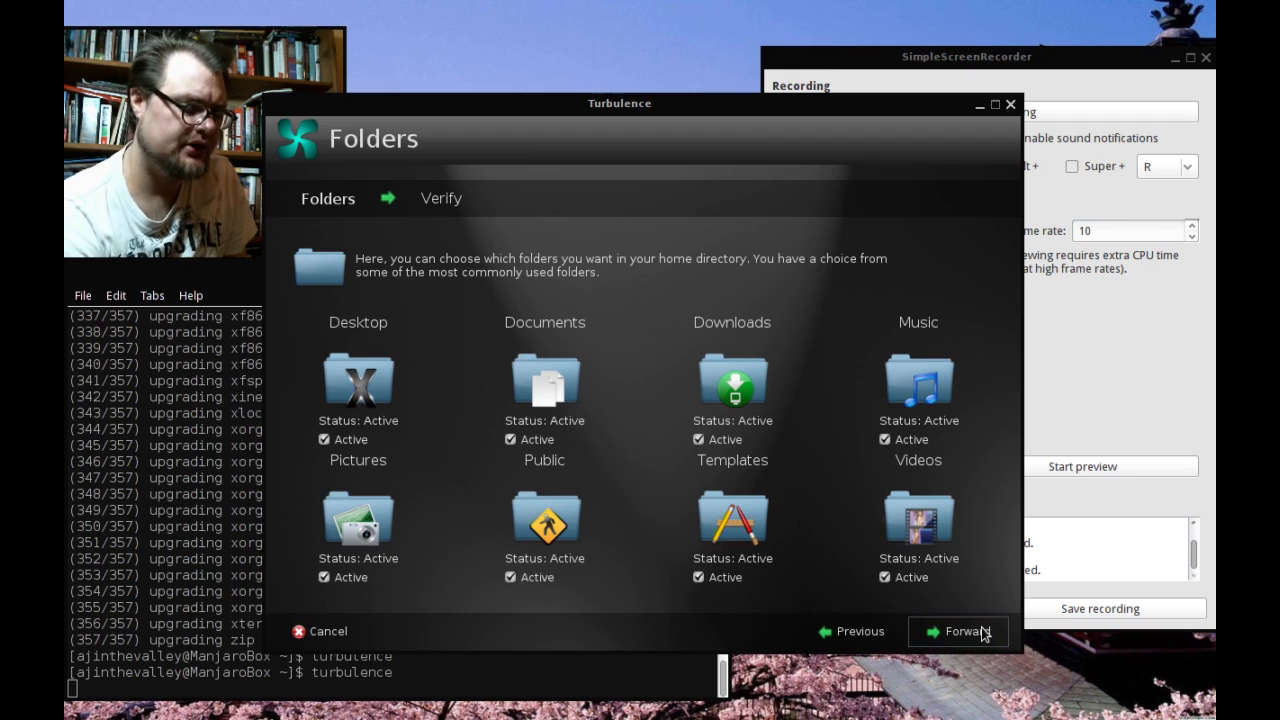
left_click(984, 634)
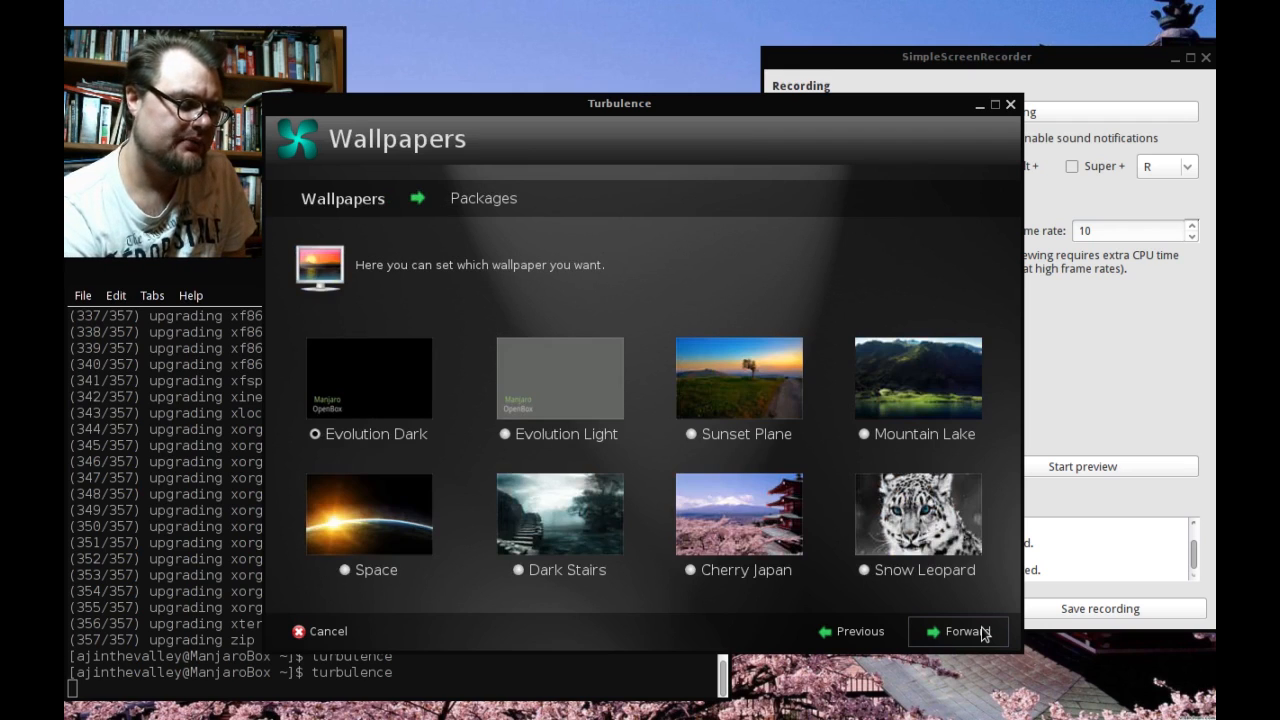
left_click(762, 577)
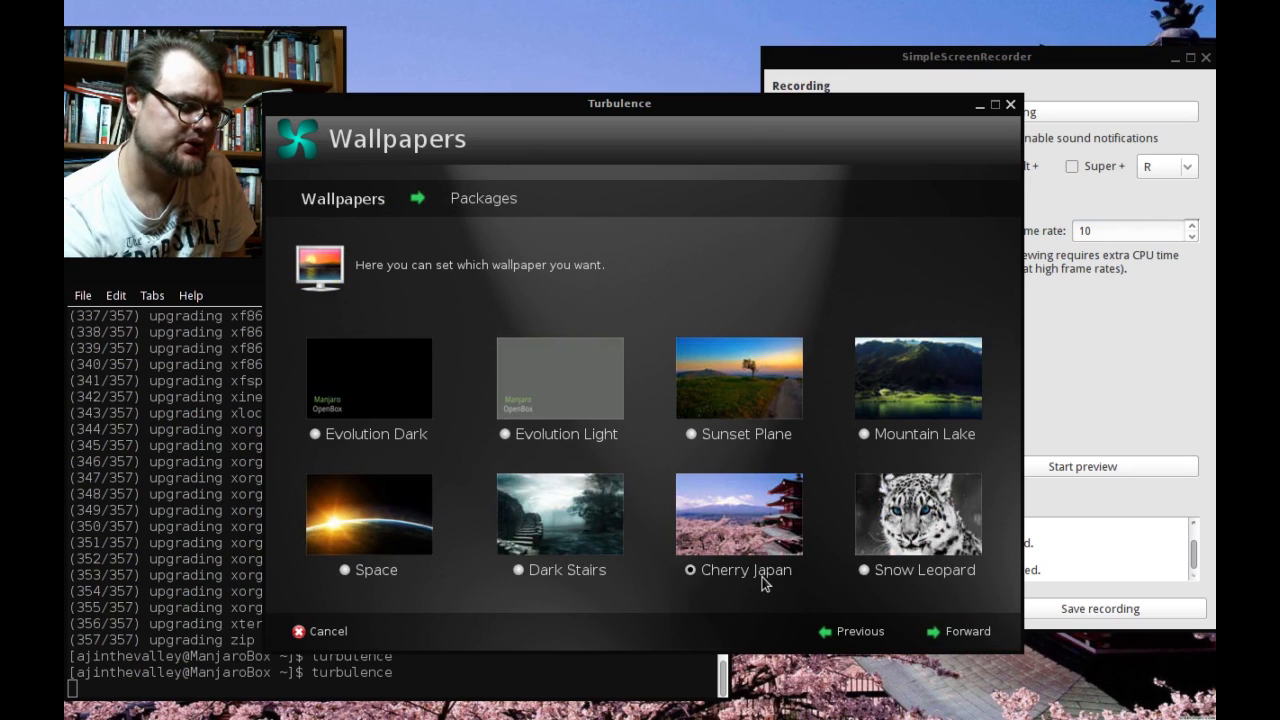
left_click(949, 630)
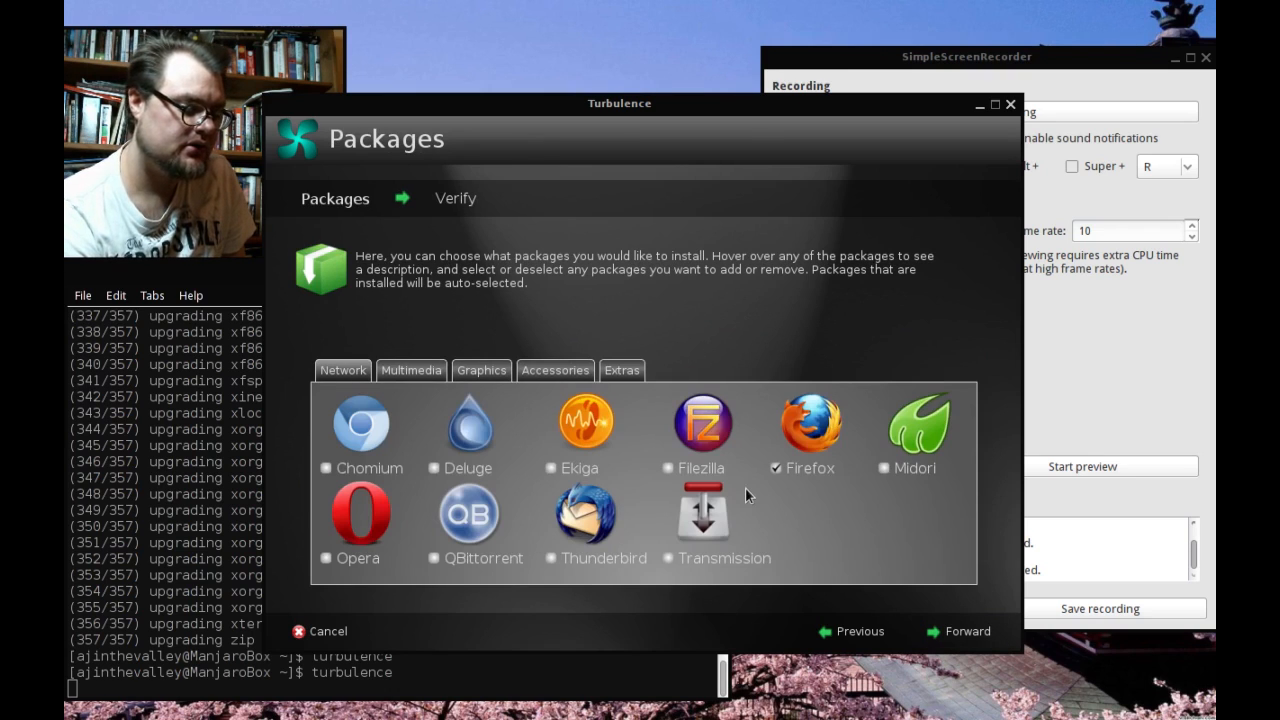
Select Filezilla and Transmission alongside Firefox for network, Audacious with VLC for multimedia, and Evince, Gimp and Viewnior for graphics.
left_click(698, 470)
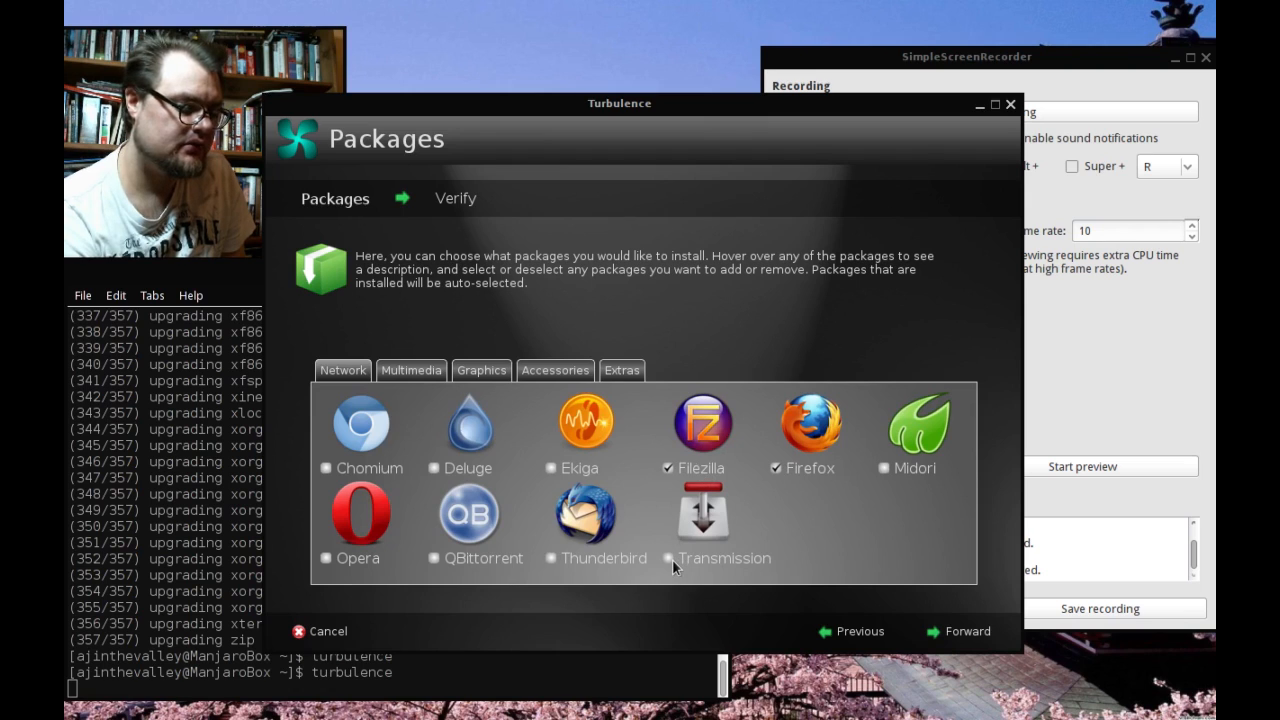
left_click(416, 370)
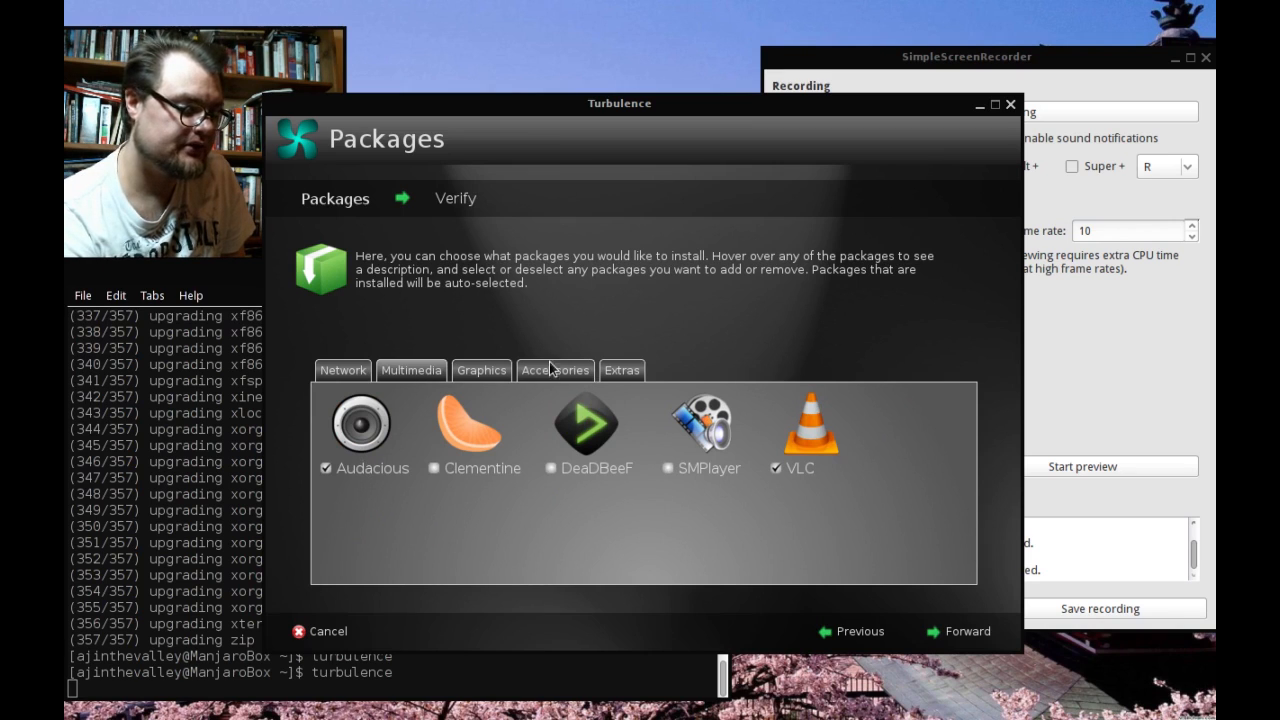
left_click(500, 370)
left_click(458, 470)
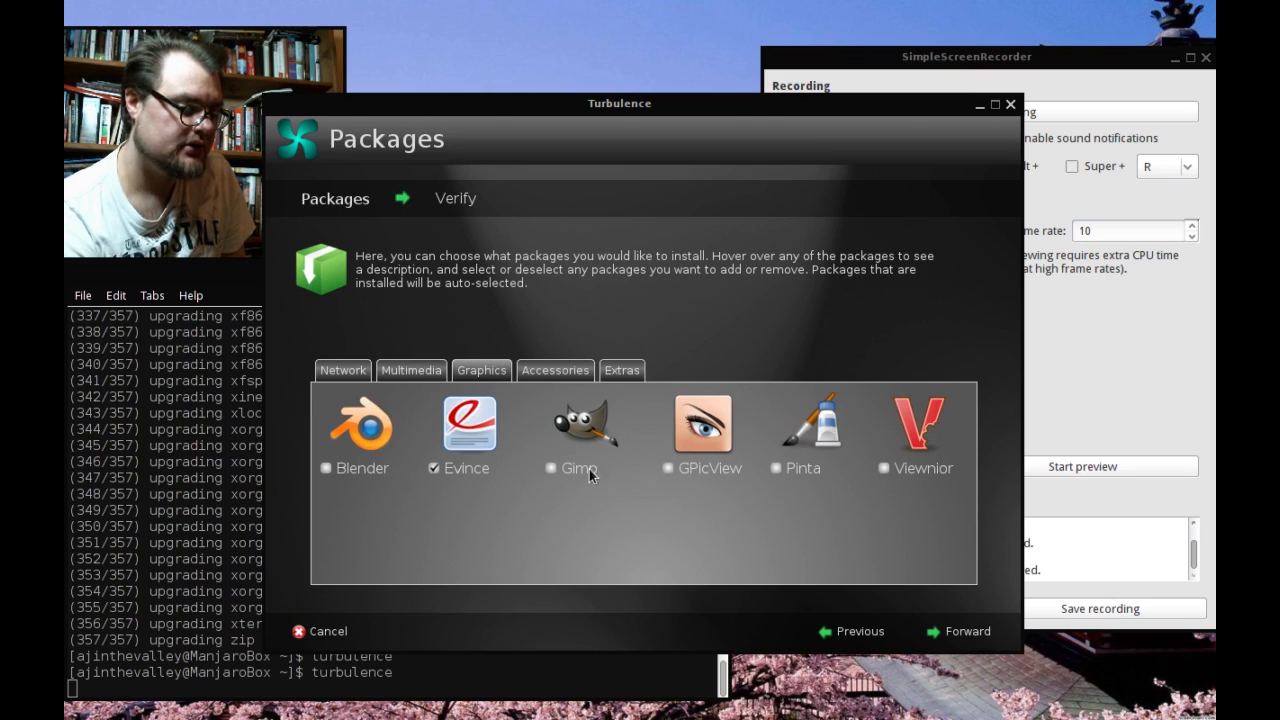
left_click(590, 470)
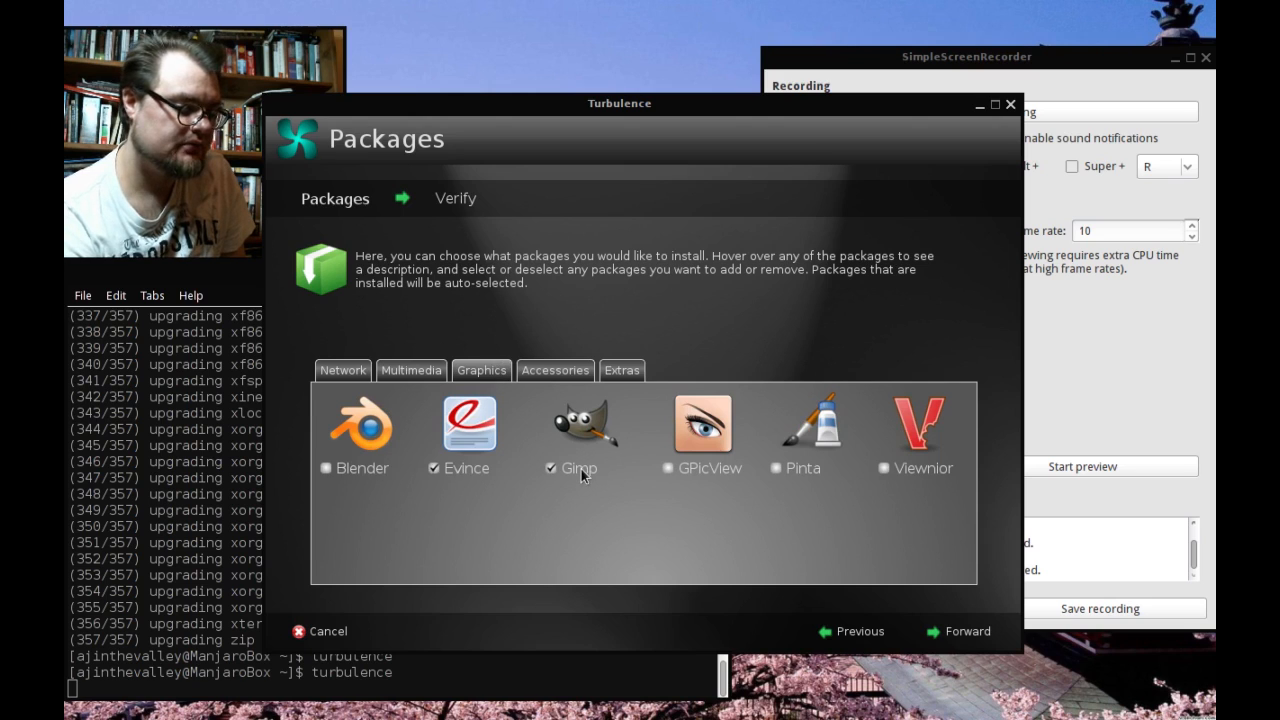
left_click(925, 472)
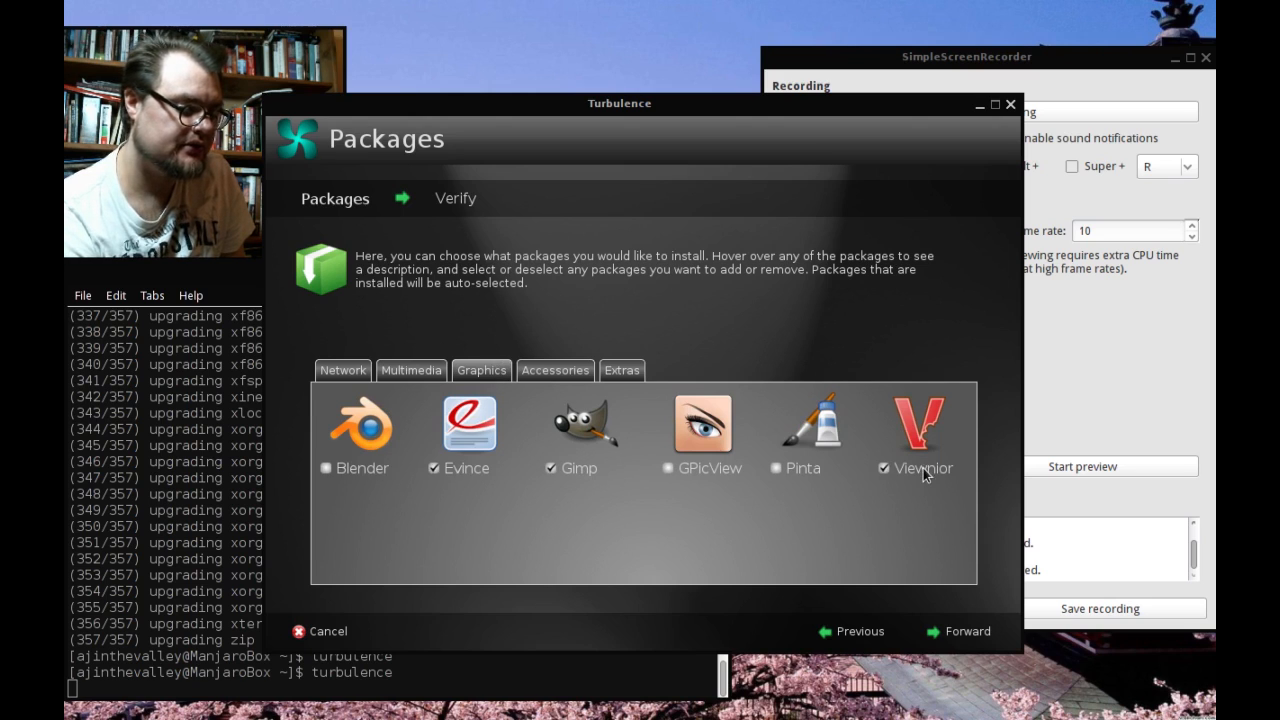
Add Hexchat and Pamac to the accessories, and select Aur Support, Libre Office Installer, Multimedia Support and Printer Support as extras.
left_click(546, 372)
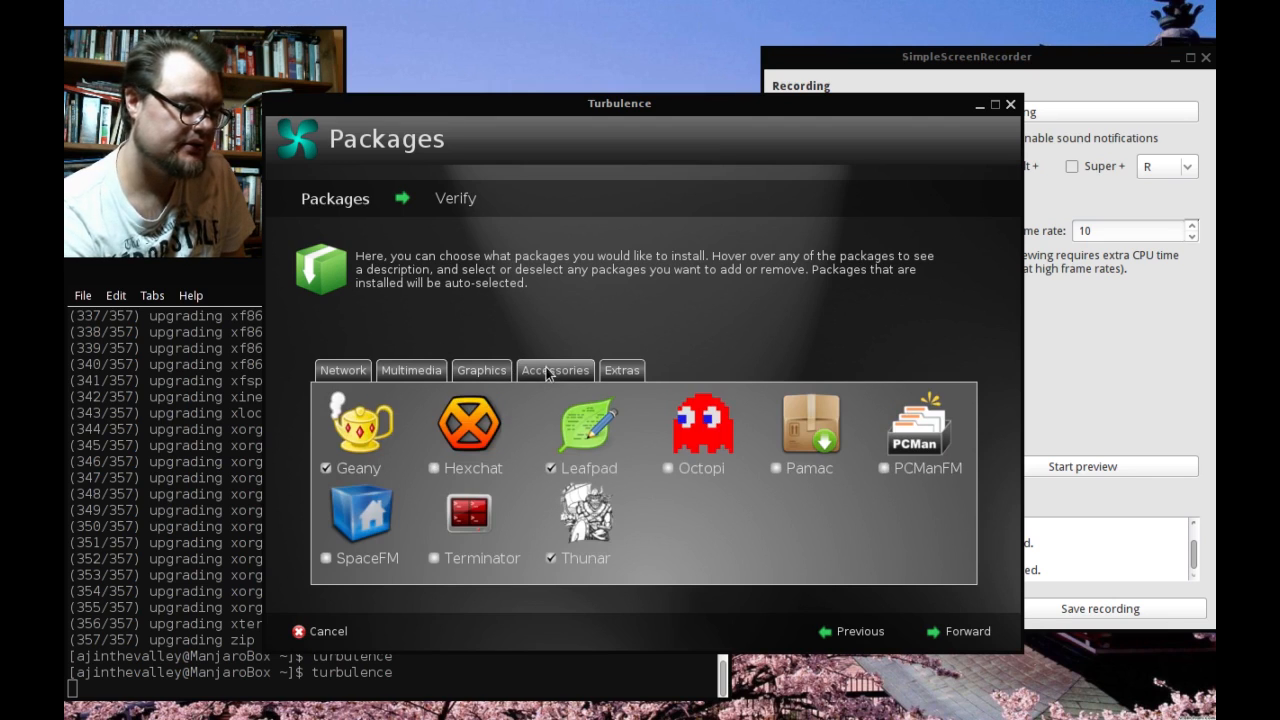
left_click(458, 478)
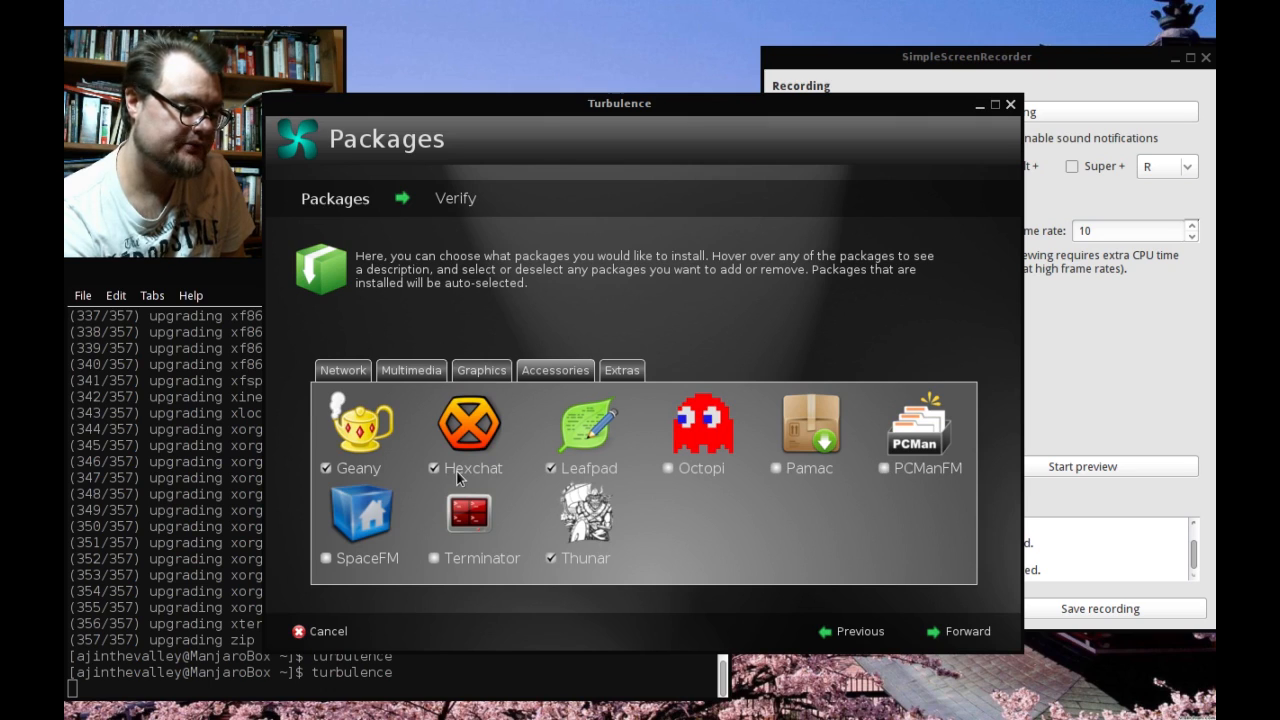
left_click(812, 466)
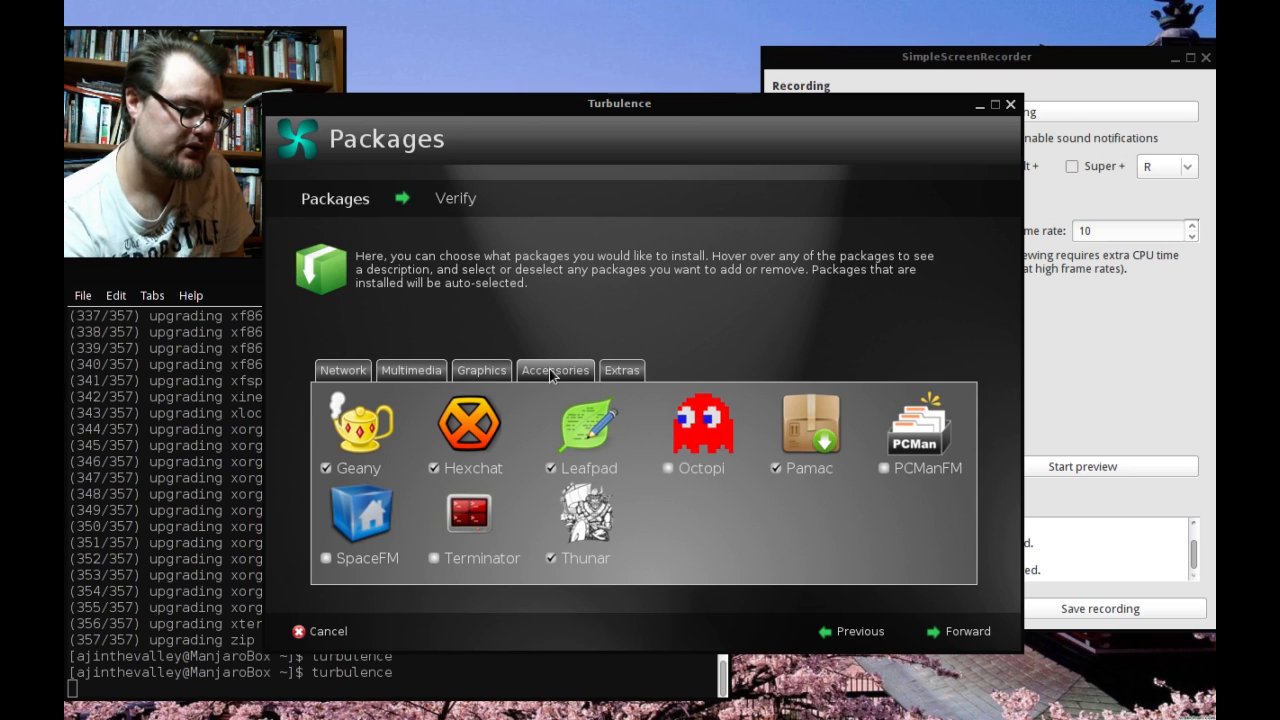
left_click(619, 376)
left_click(357, 488)
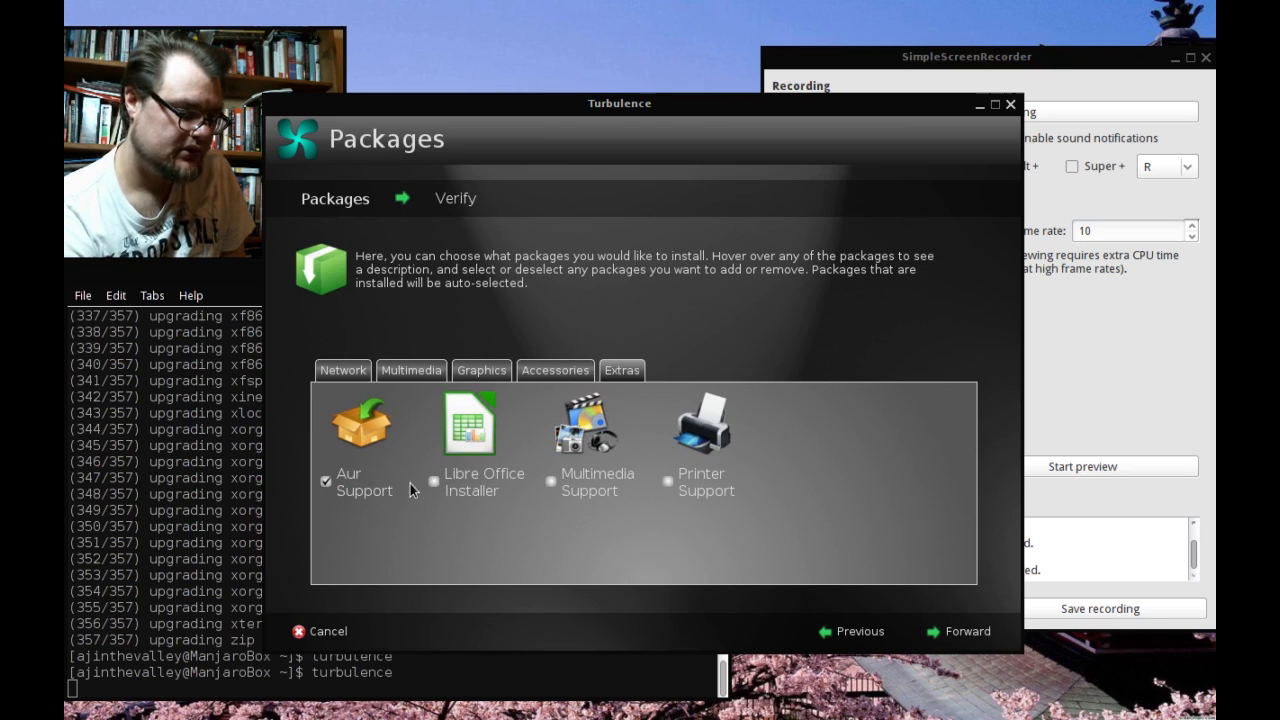
left_click(444, 483)
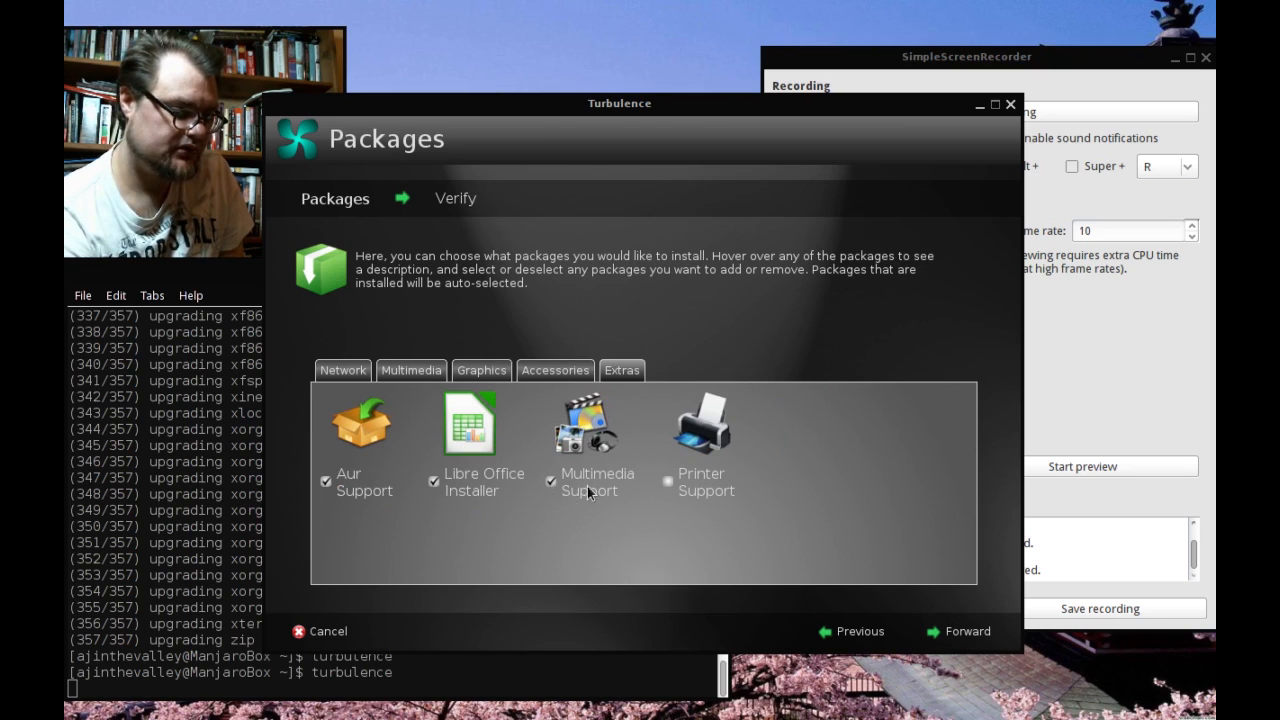
Verify the Turbulence settings and authorize the package installation with the sudo password, confirming that it should proceed.
left_click(962, 627)
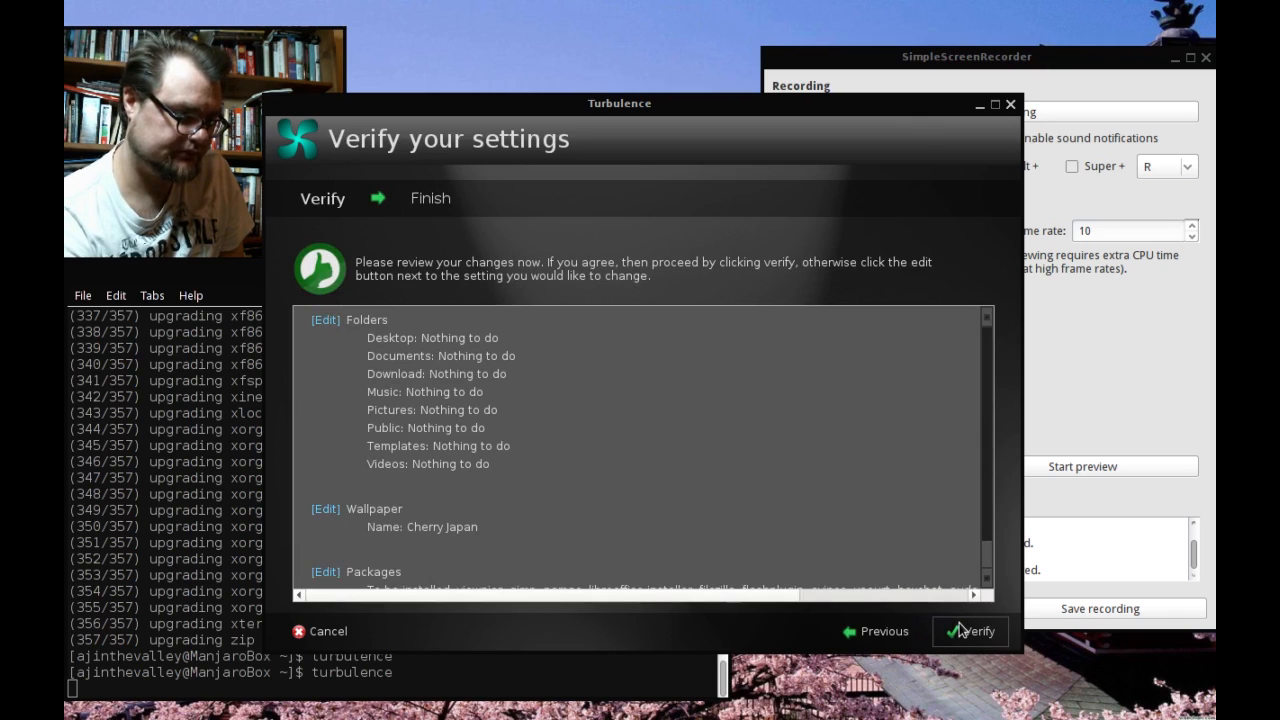
left_click(959, 623)
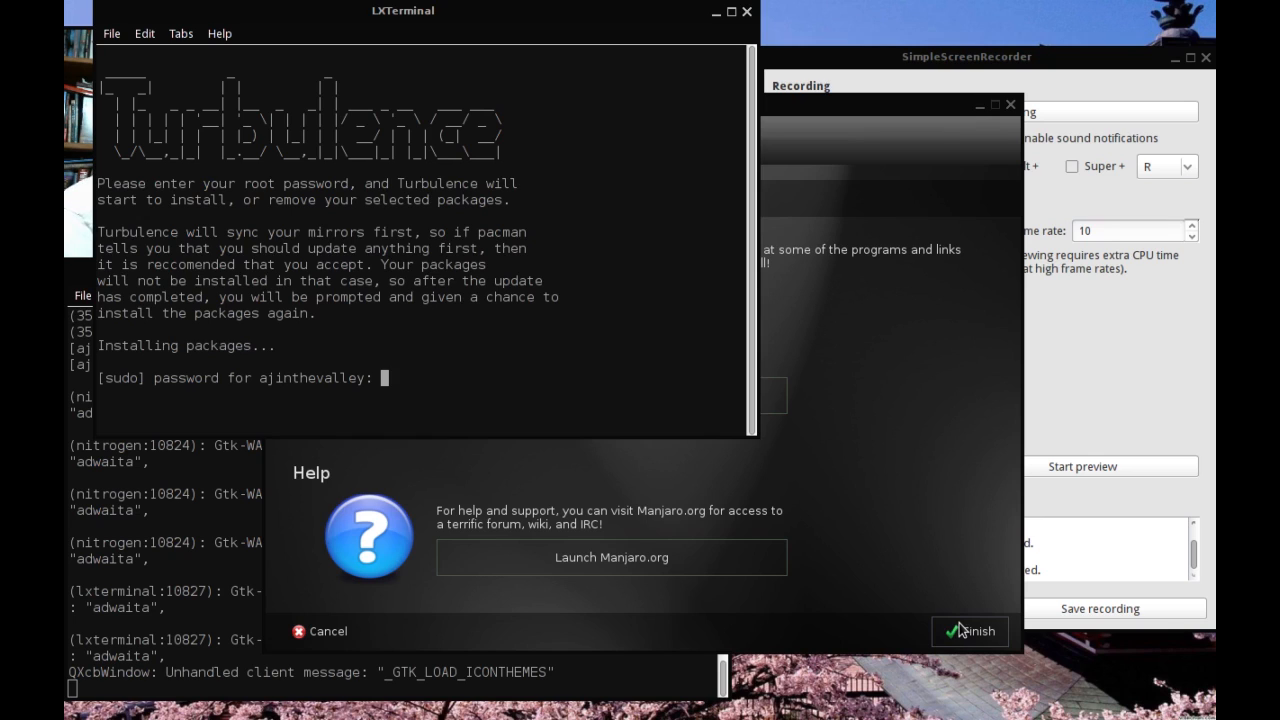
key("Return")
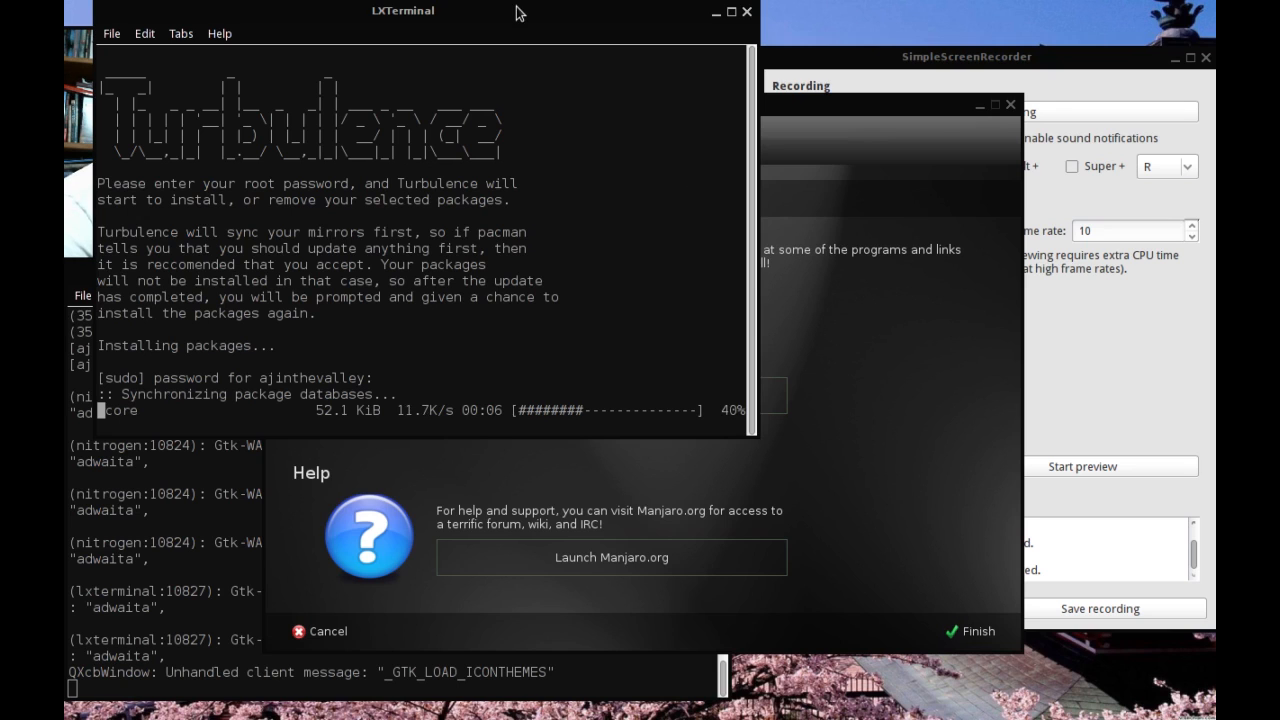
left_click_drag(517, 12, 941, 8)
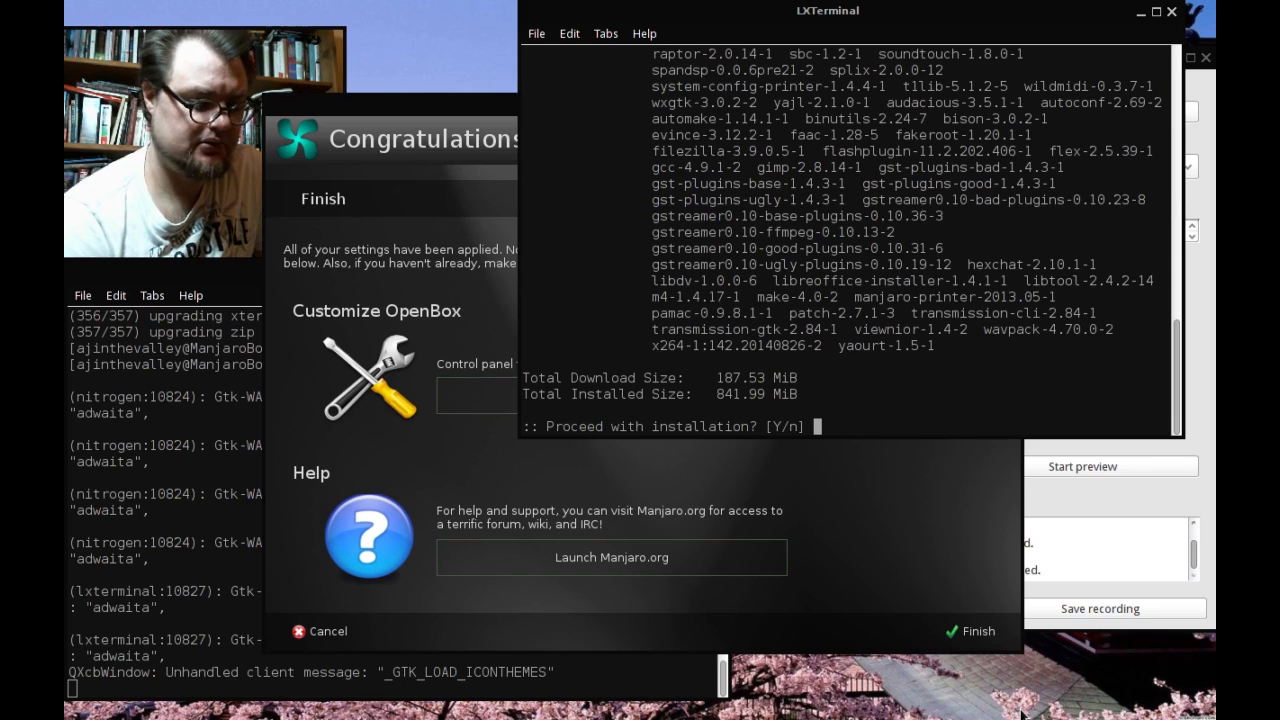
type("y")
key("Return")
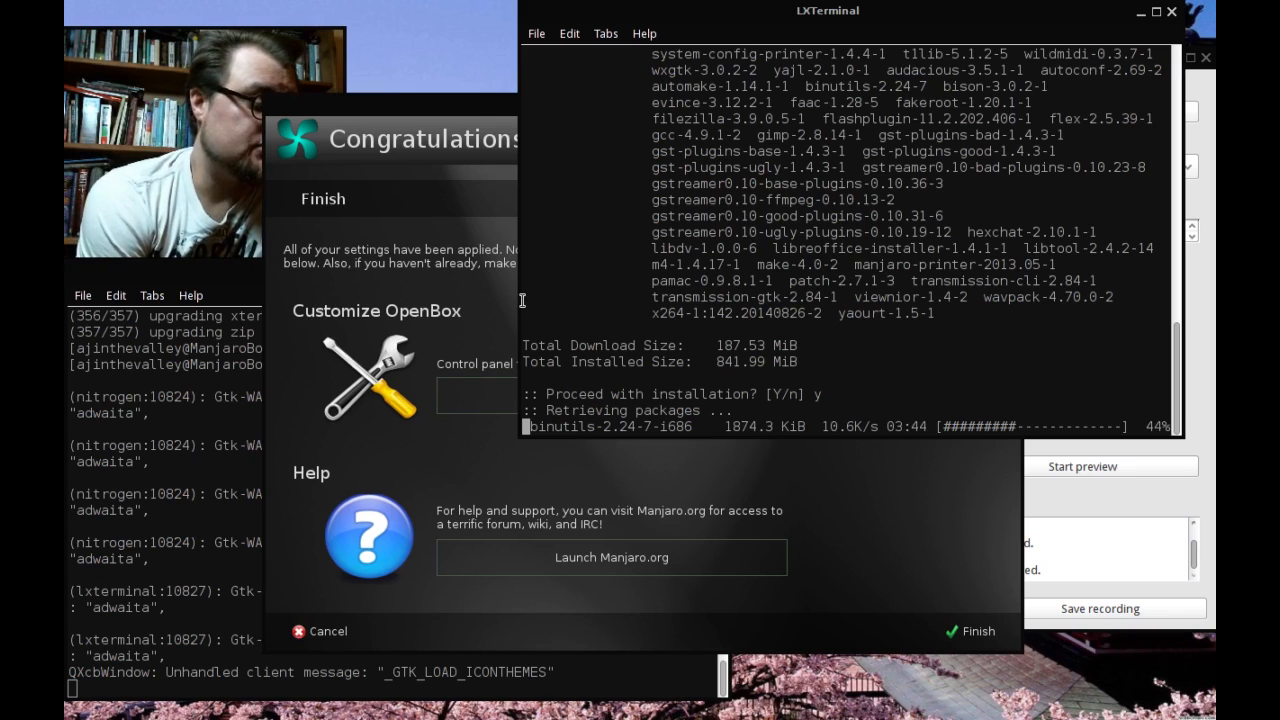
Move the Turbulence window lower out of the way and bring the package installation terminal to the front.
left_click(458, 103)
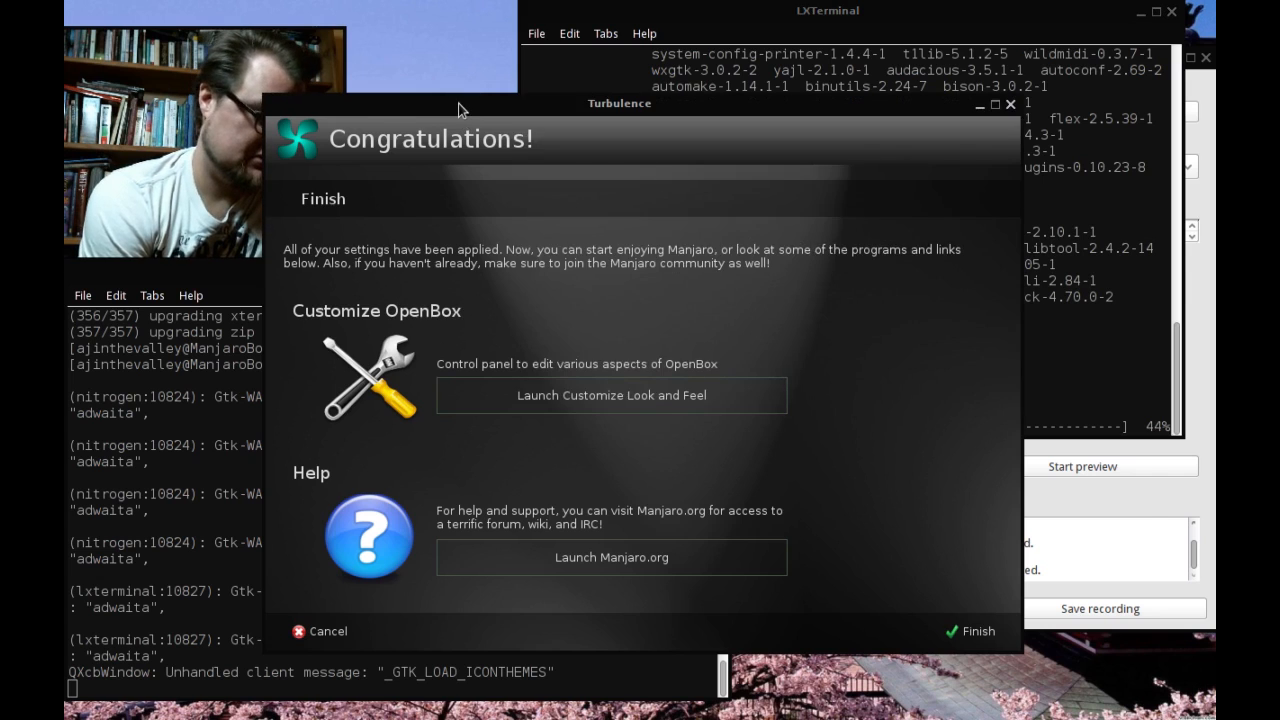
left_click_drag(458, 103, 723, 269)
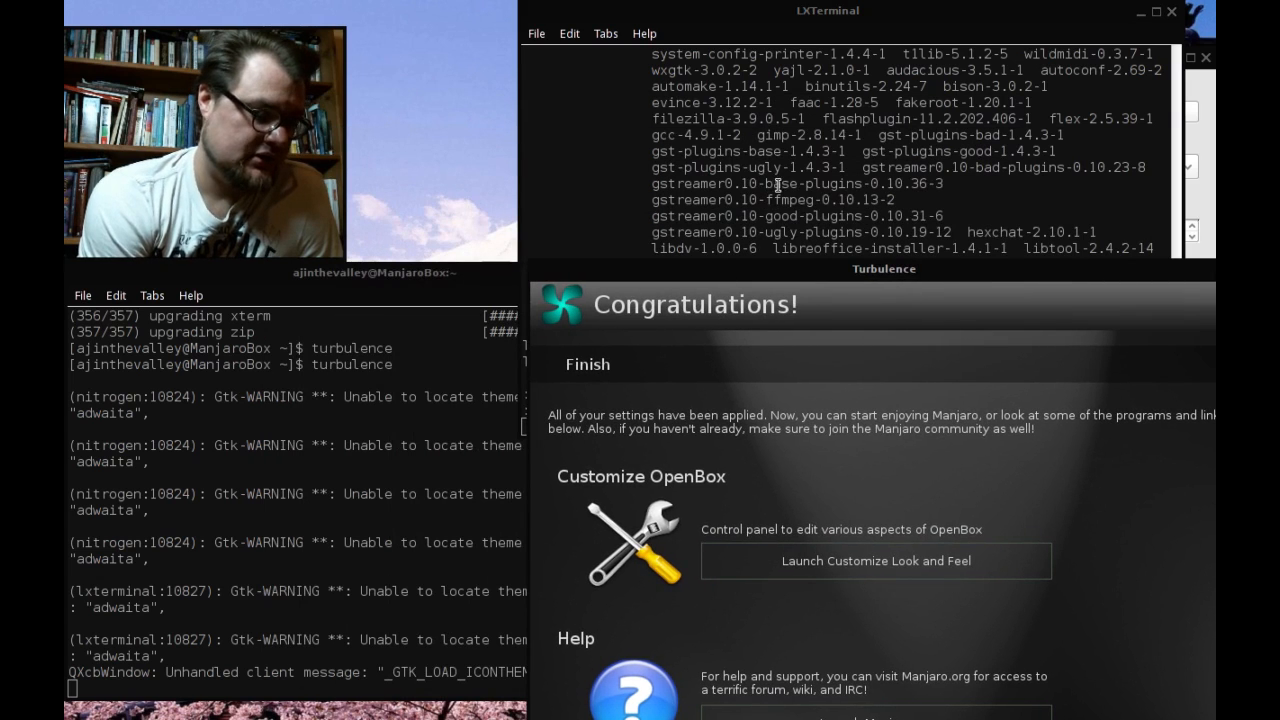
left_click(846, 14)
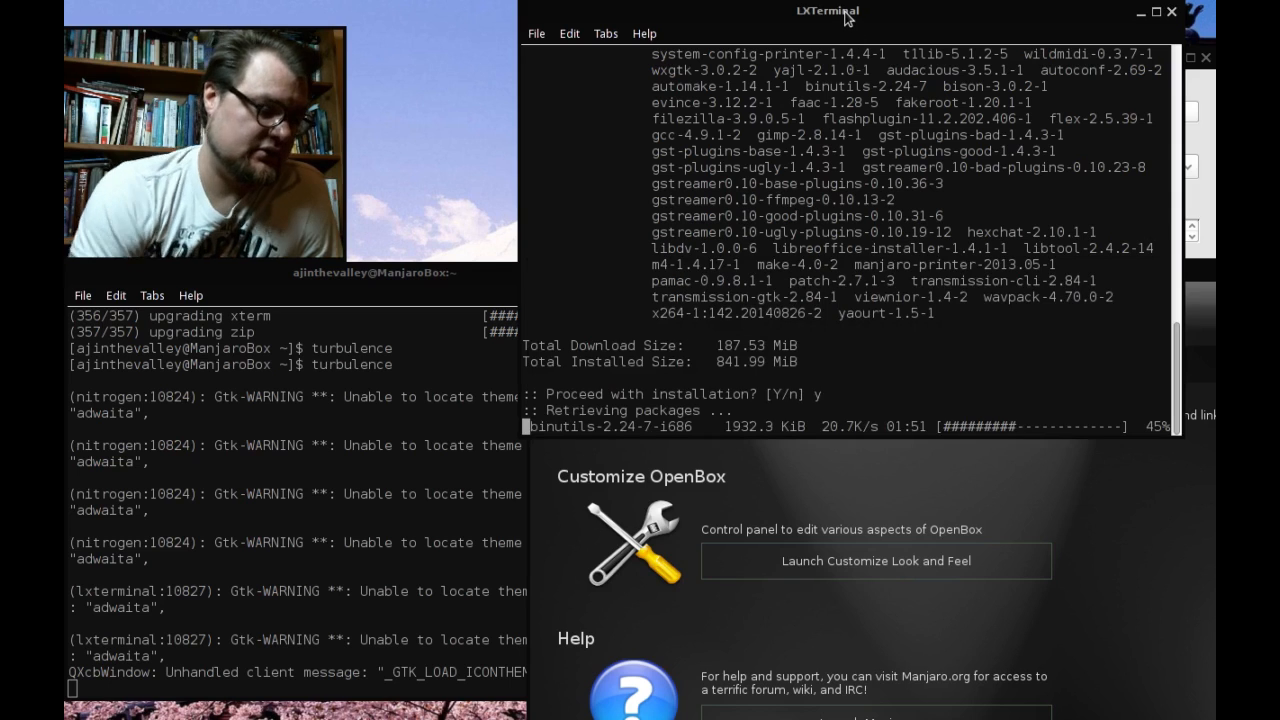
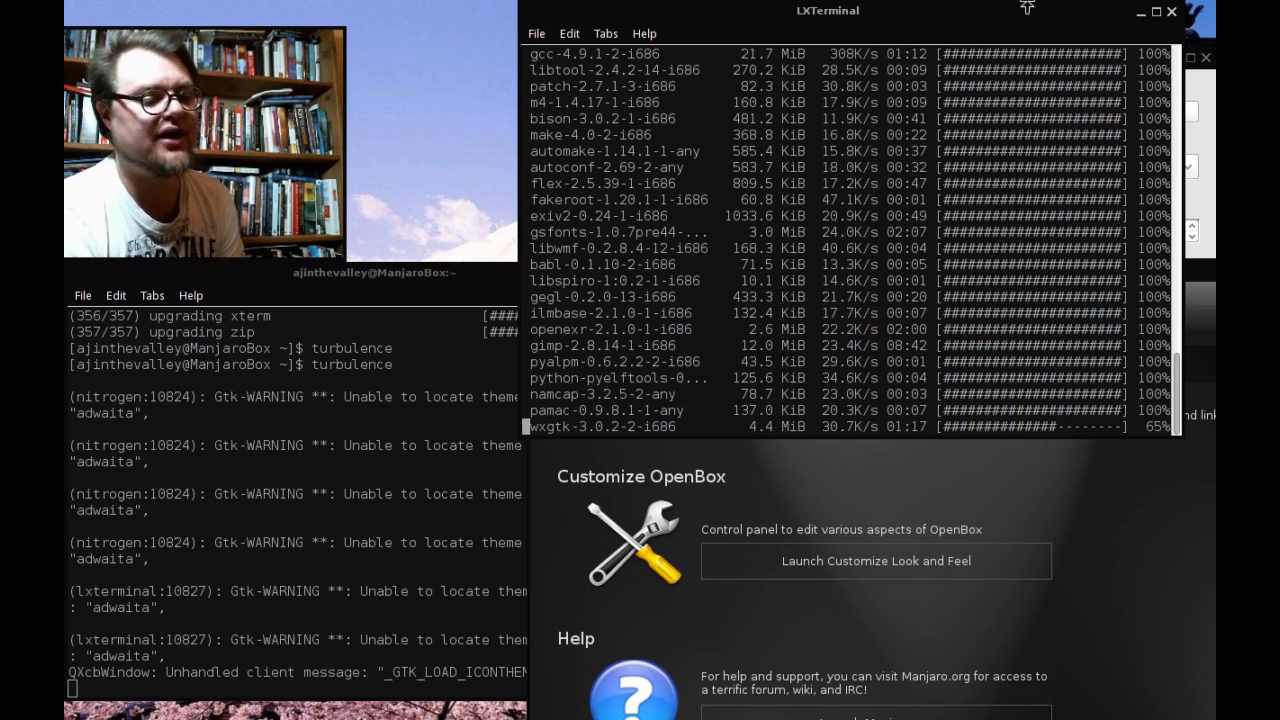
left_click(1197, 80)
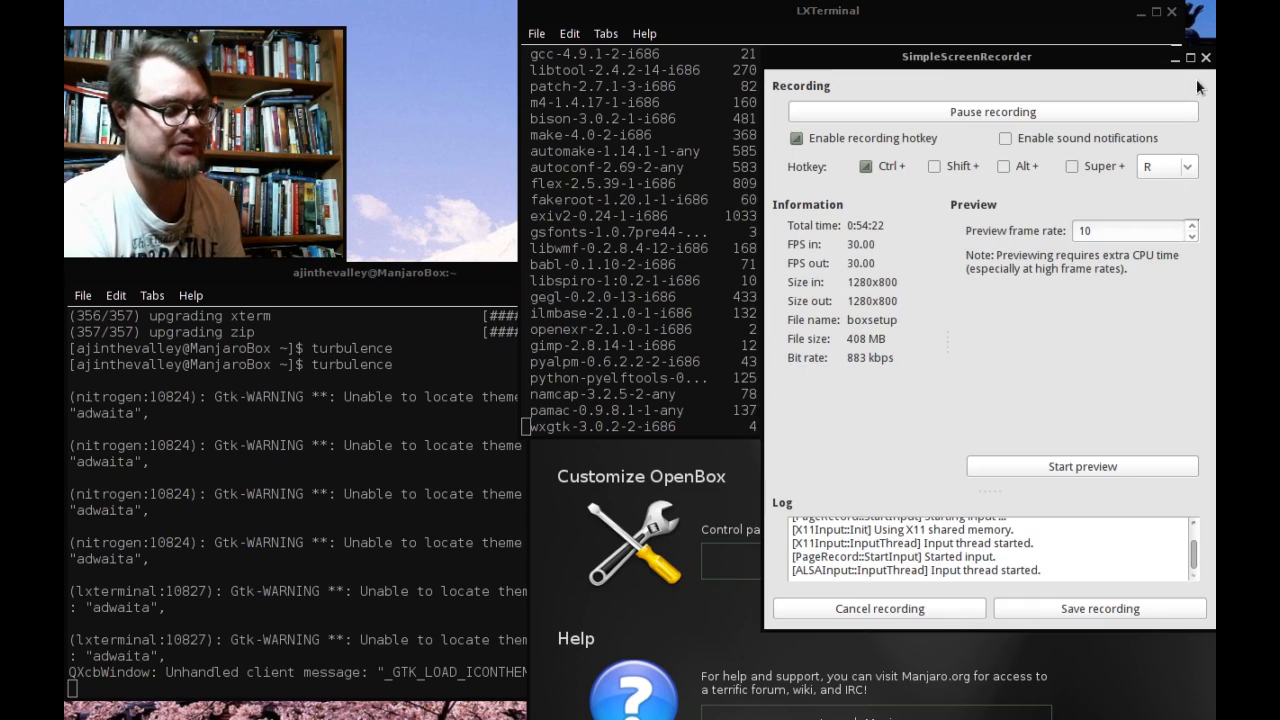
left_click(1115, 116)
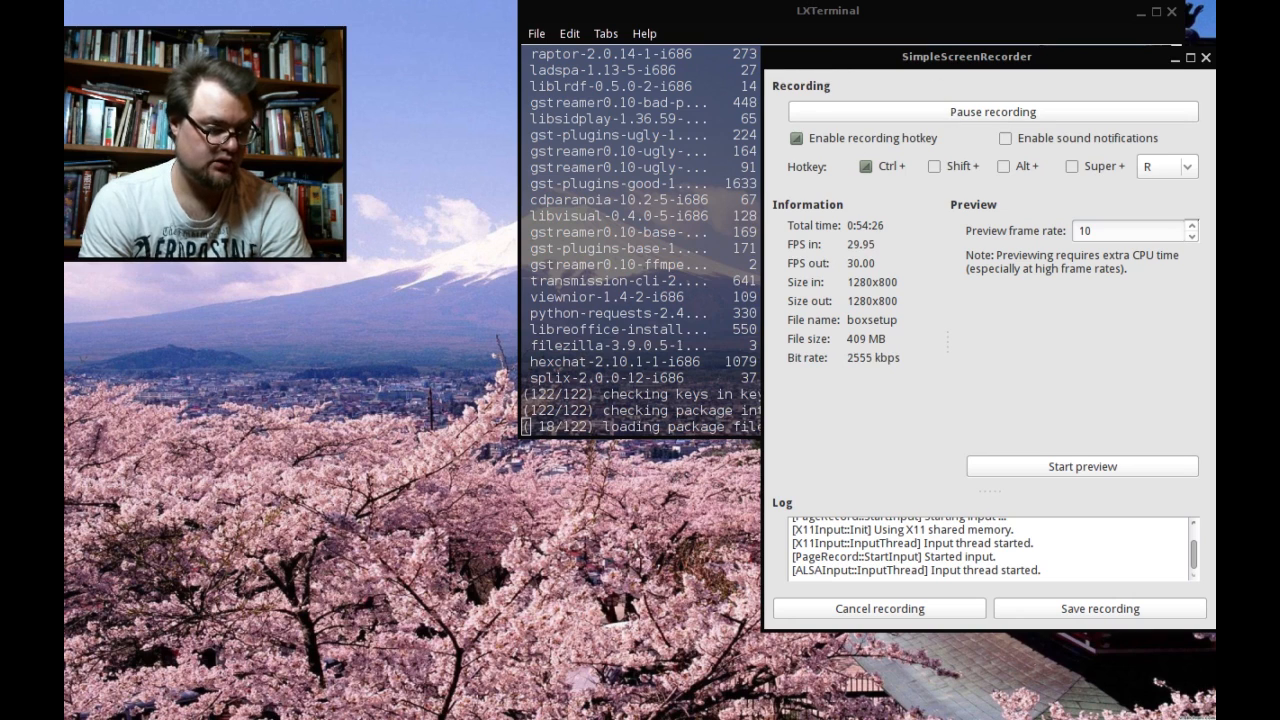
left_click(812, 8)
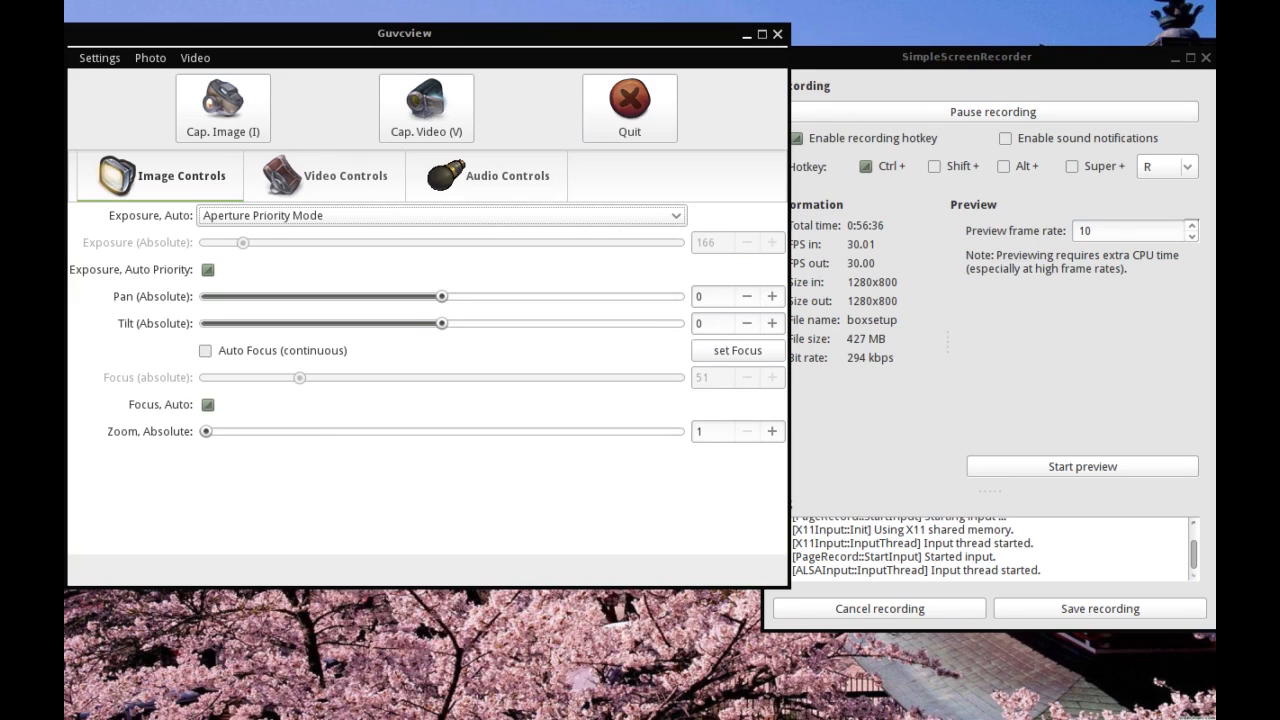
left_click(747, 36)
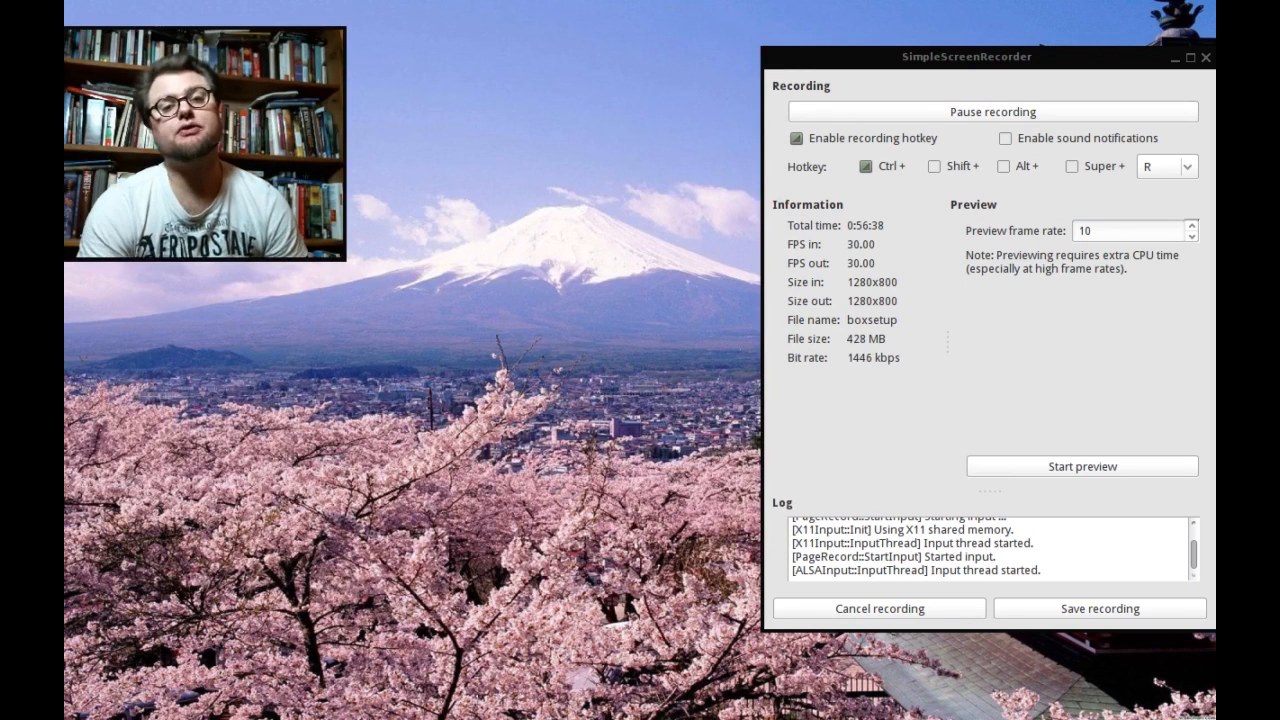